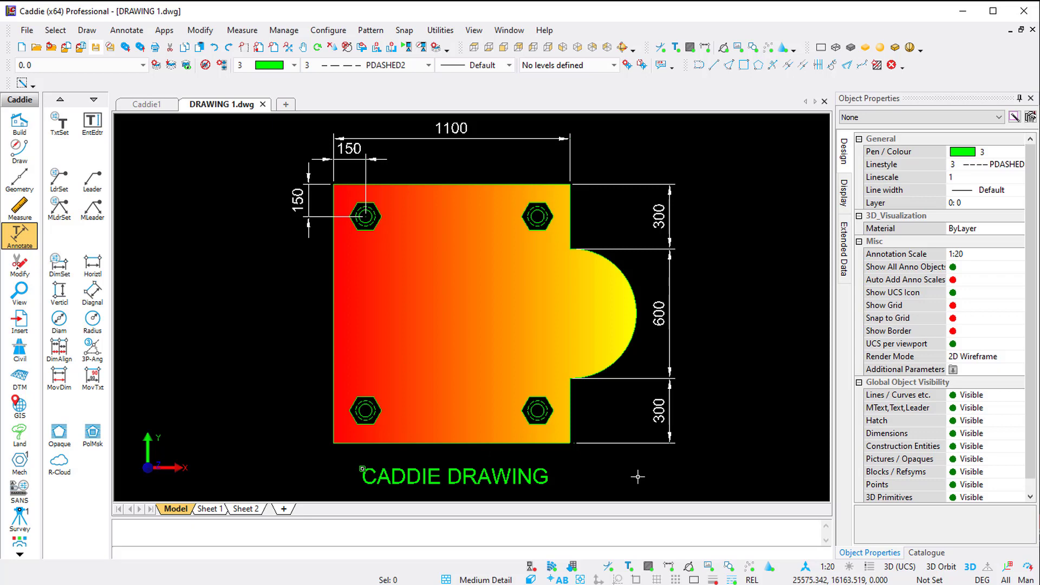
Step: Start a polyline with the linestyle set to Continuous and the line width set to Default
{"action": "scroll", "coordinate": [646, 470], "scroll_direction": "down", "scroll_amount": 3}
{"action": "mouse_move", "coordinate": [646, 470]}
{"action": "middle_mouse_down"}
{"action": "mouse_move", "coordinate": [711, 372]}
{"action": "mouse_move", "coordinate": [784, 300]}
{"action": "middle_mouse_up"}
{"action": "left_click", "coordinate": [20, 150]}
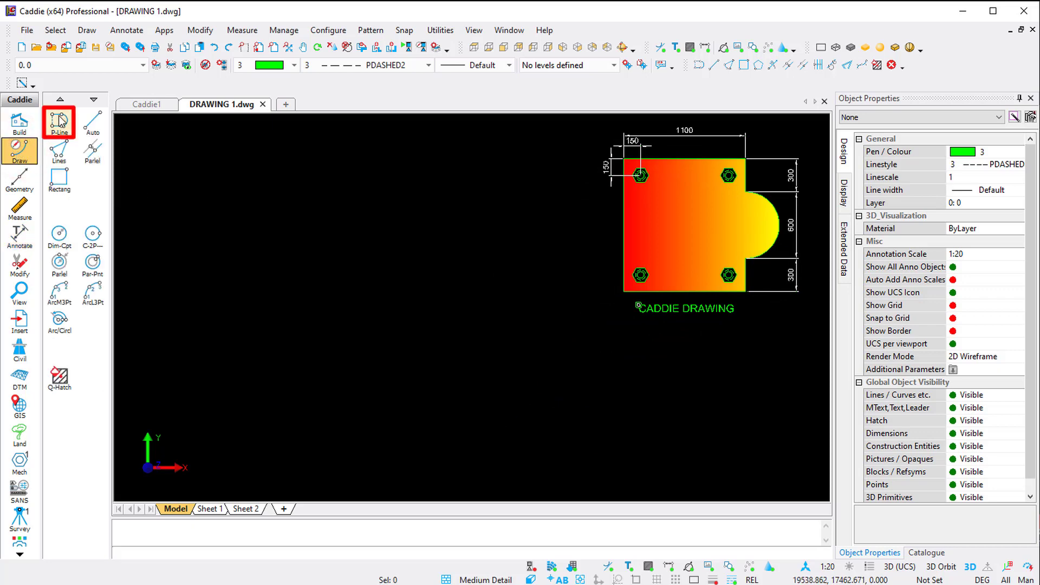
{"action": "left_click", "coordinate": [59, 157]}
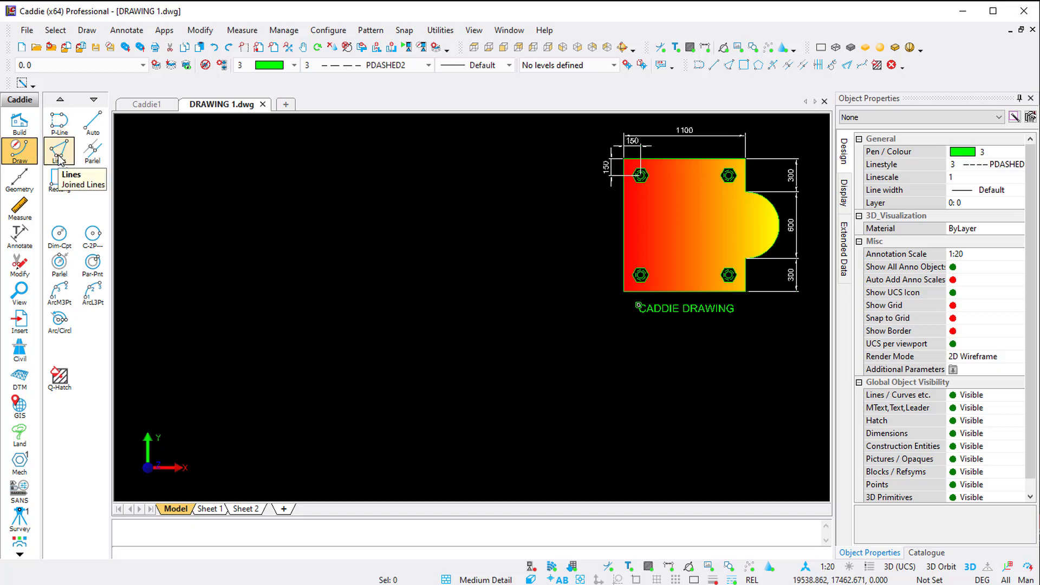
{"action": "left_click", "coordinate": [59, 125]}
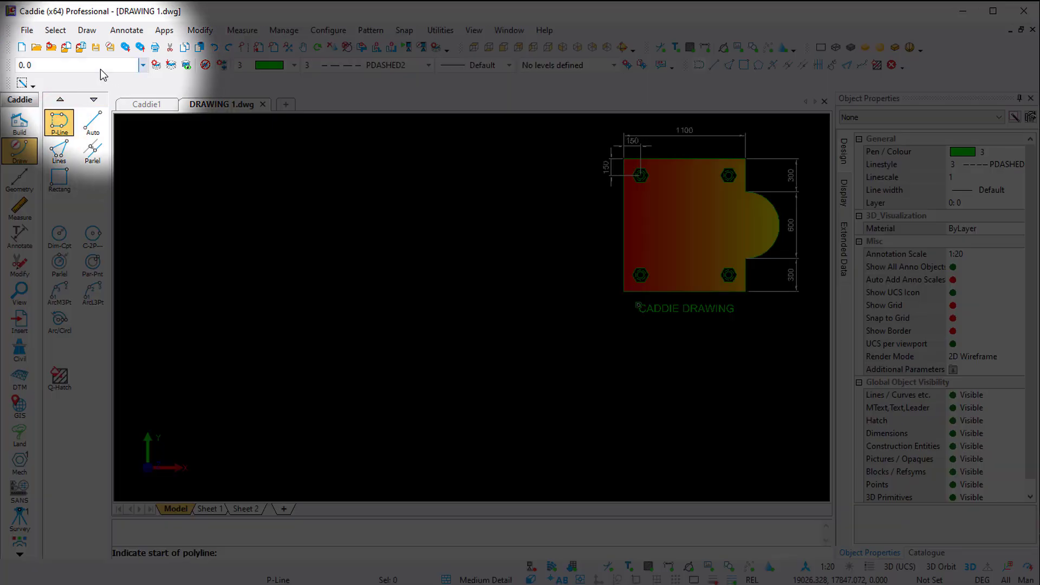
{"action": "left_click", "coordinate": [99, 70]}
{"action": "left_click", "coordinate": [100, 70]}
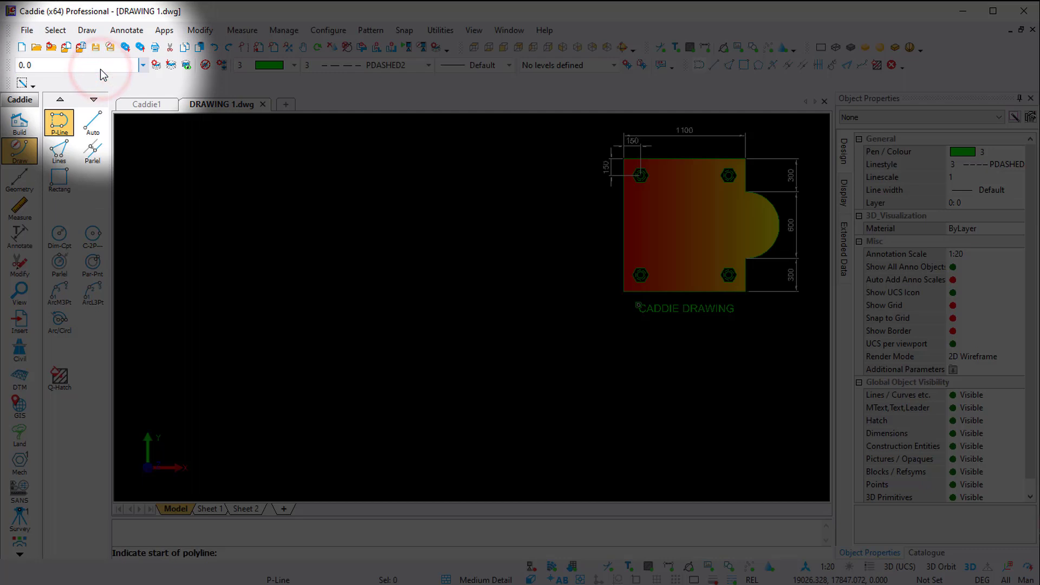
{"action": "left_click", "coordinate": [264, 69]}
{"action": "left_click", "coordinate": [266, 67]}
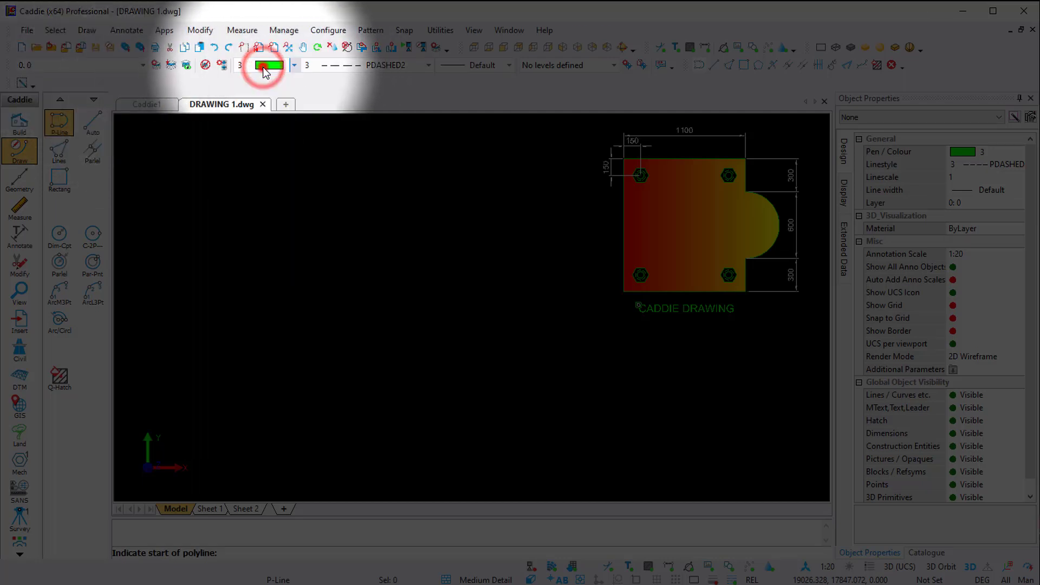
{"action": "left_click", "coordinate": [381, 65]}
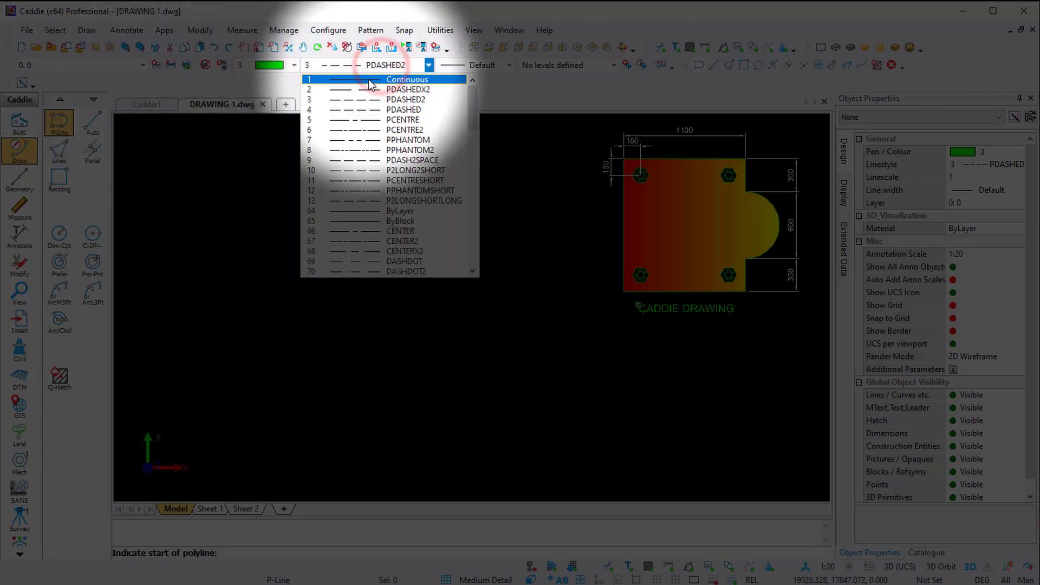
{"action": "left_click", "coordinate": [367, 79]}
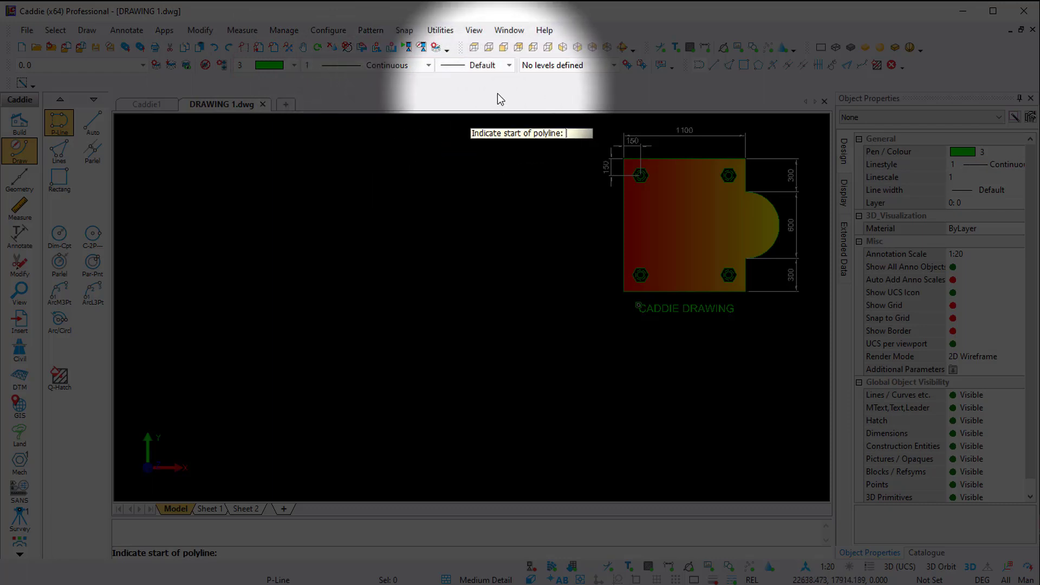
{"action": "left_click", "coordinate": [510, 66]}
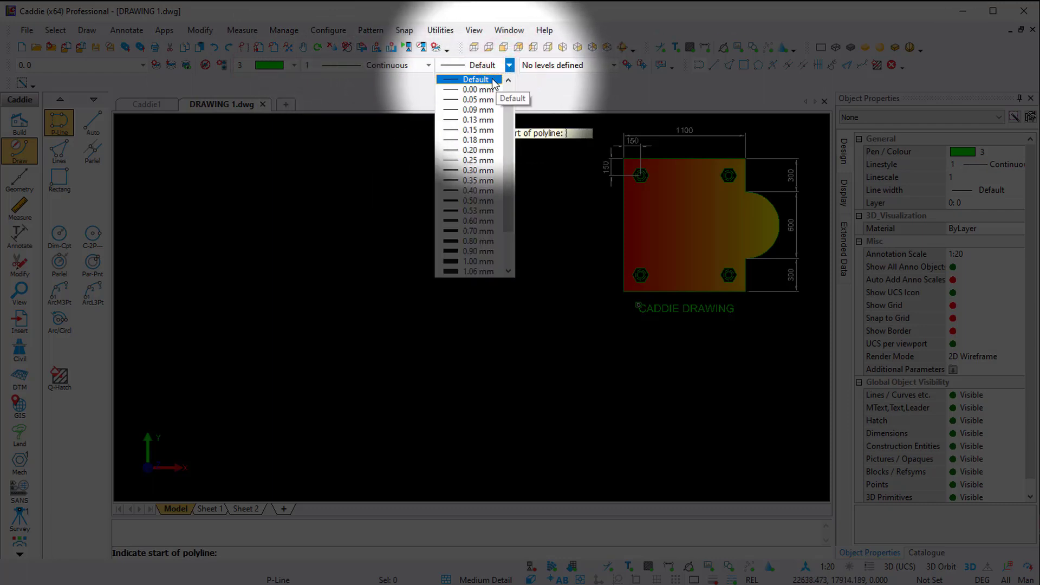
{"action": "left_click", "coordinate": [492, 80]}
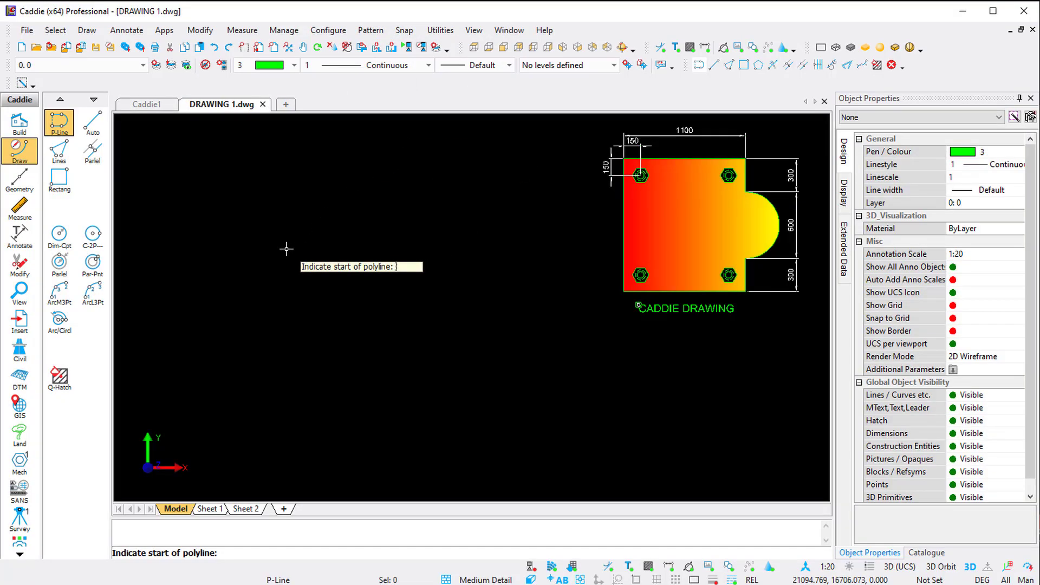
Step: Draw a zigzag polyline of four straight segments in the empty area beside the dimensioned plate
{"action": "left_click", "coordinate": [59, 122]}
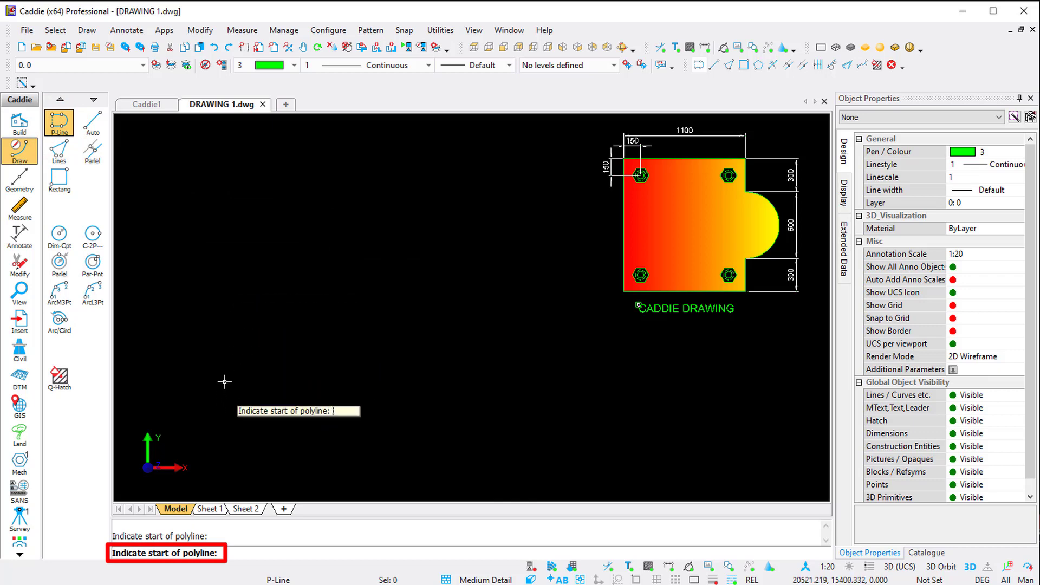
{"action": "left_click", "coordinate": [227, 328]}
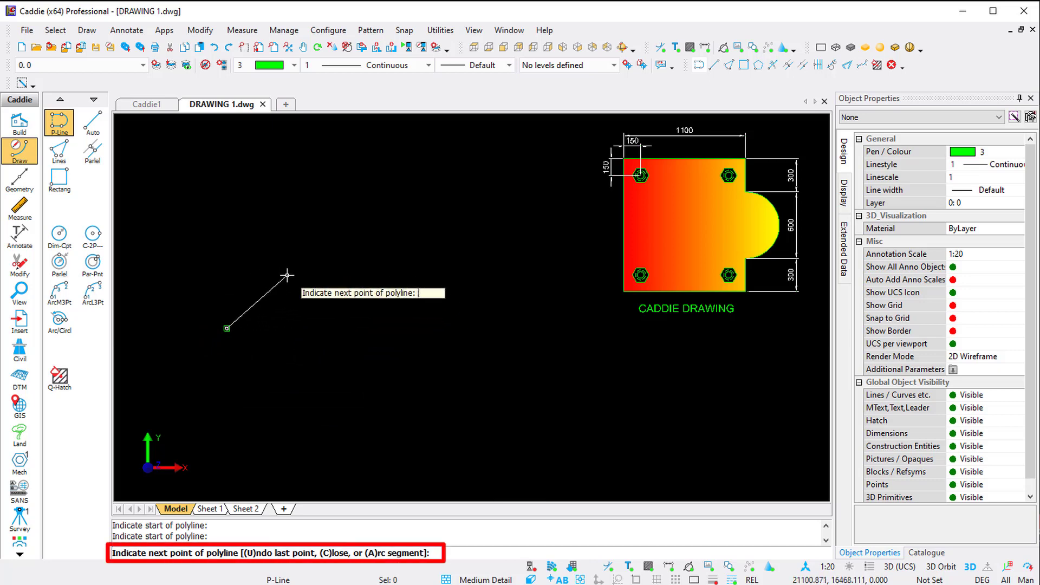
{"action": "left_click", "coordinate": [291, 240]}
{"action": "left_click", "coordinate": [345, 314]}
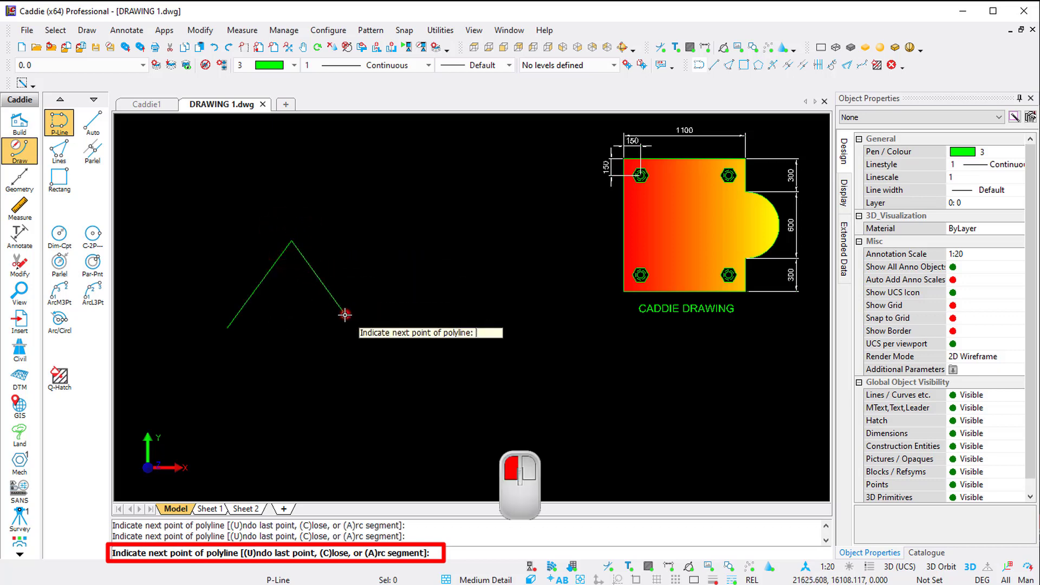
{"action": "left_click", "coordinate": [405, 247]}
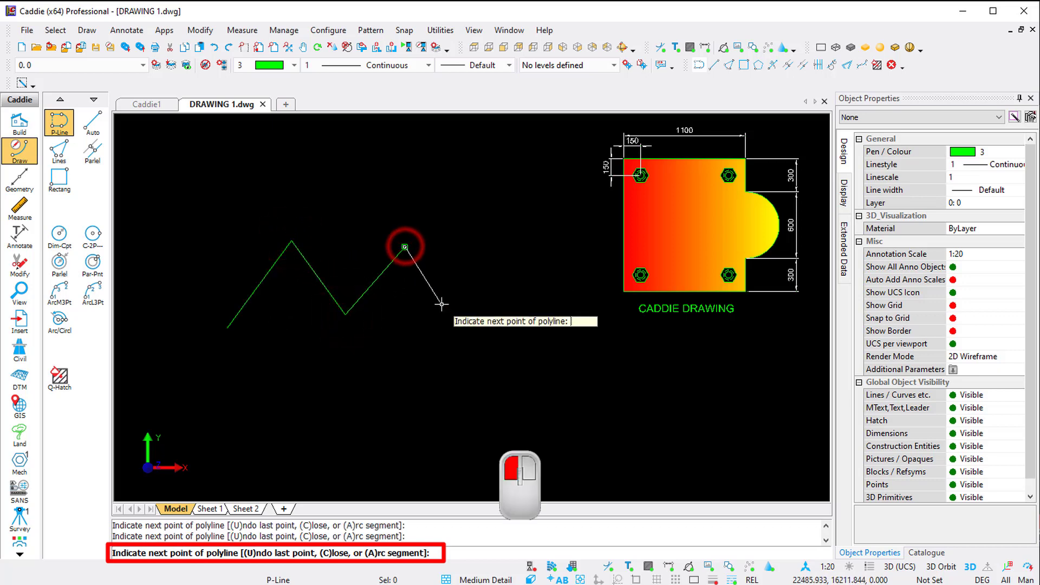
{"action": "left_click", "coordinate": [452, 313]}
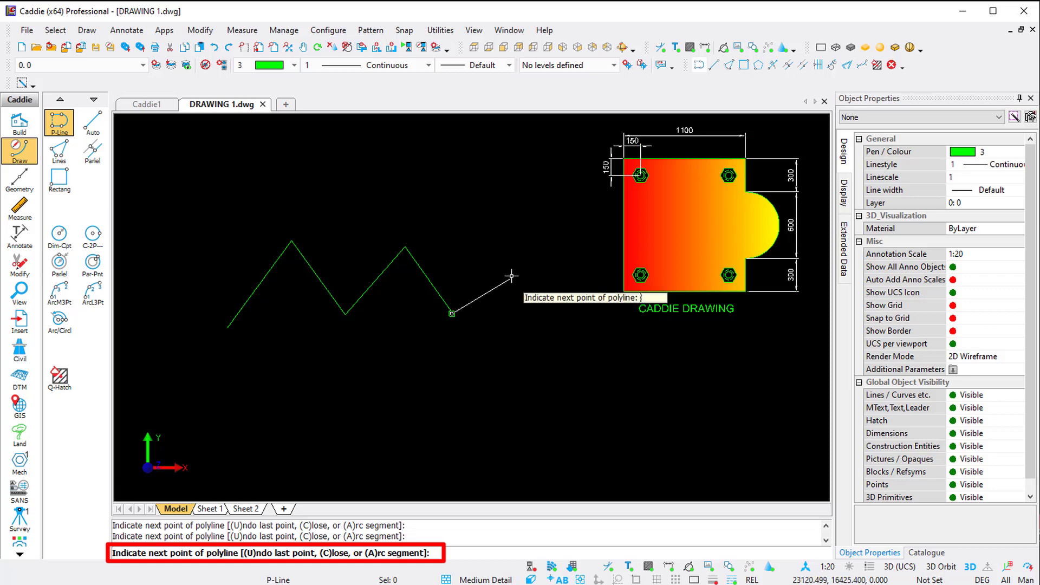
Step: Undo the last two points of the zigzag polyline
{"action": "key", "text": "u"}
{"action": "key", "text": "u"}
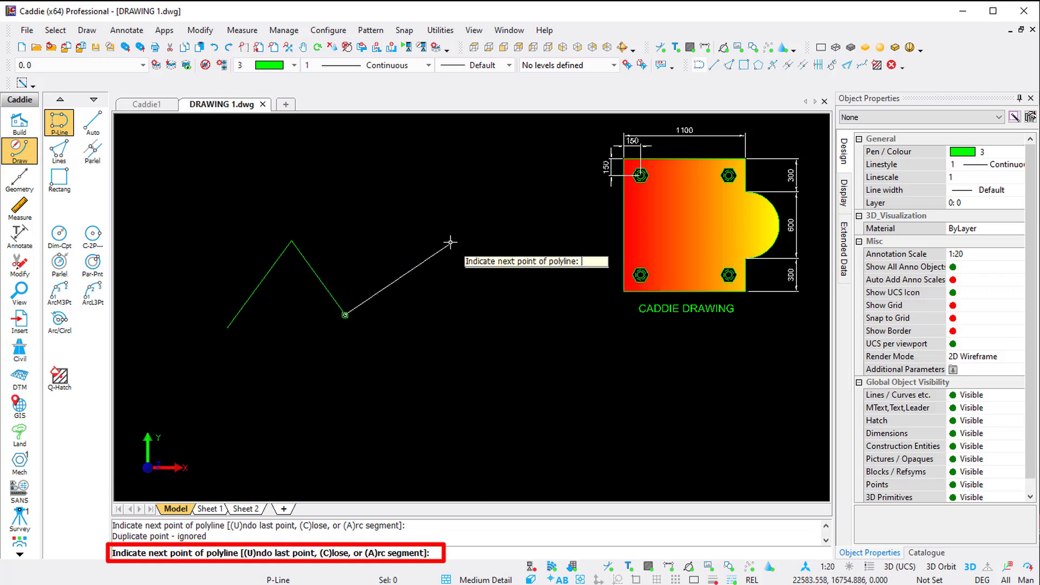
{"action": "key", "text": "c"}
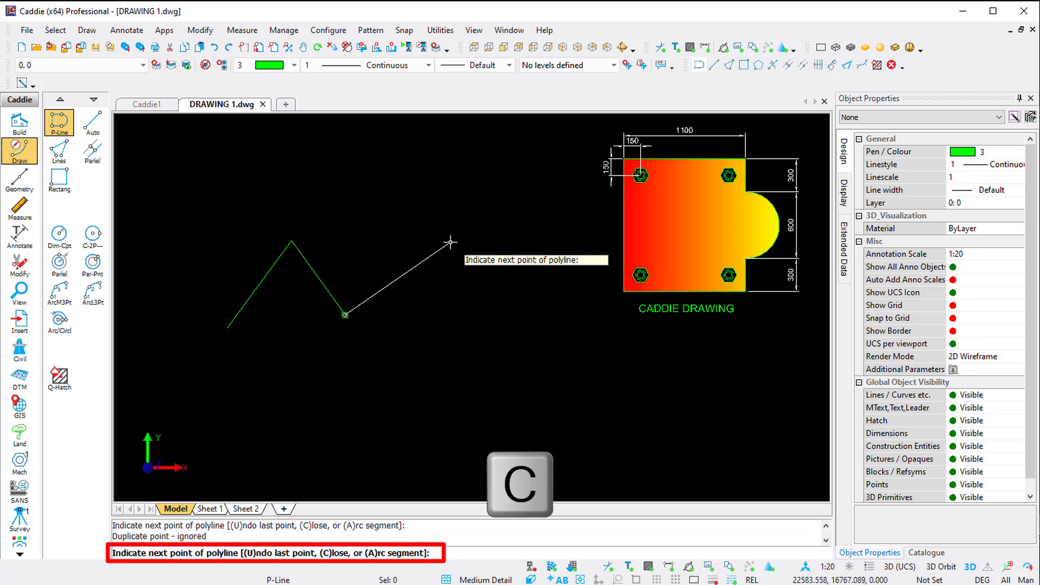
Step: Continue the polyline with a downward-bulging arc segment and a rising straight segment, and end it there
{"action": "key", "text": "a"}
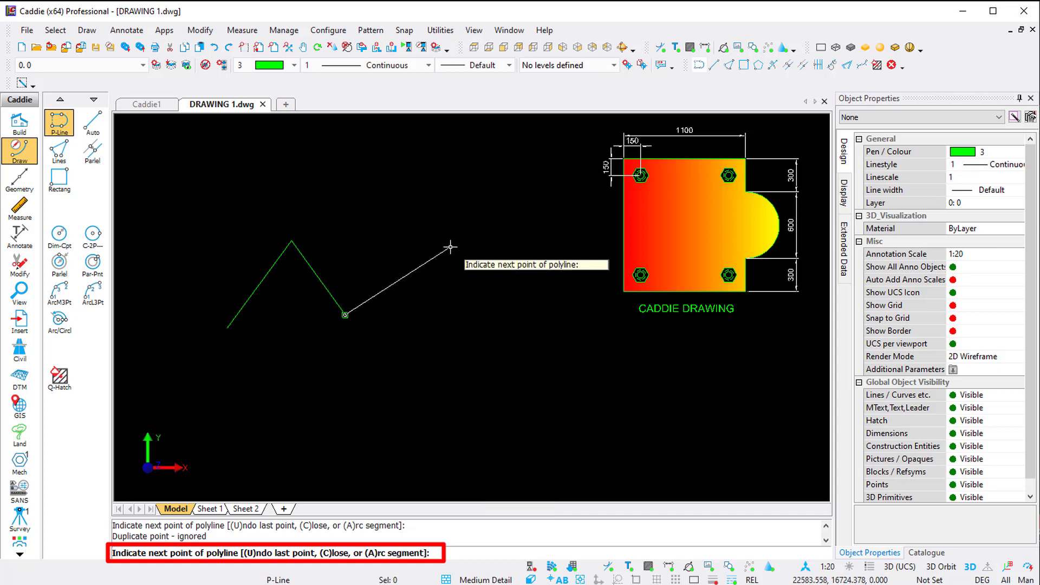
{"action": "key", "text": "a"}
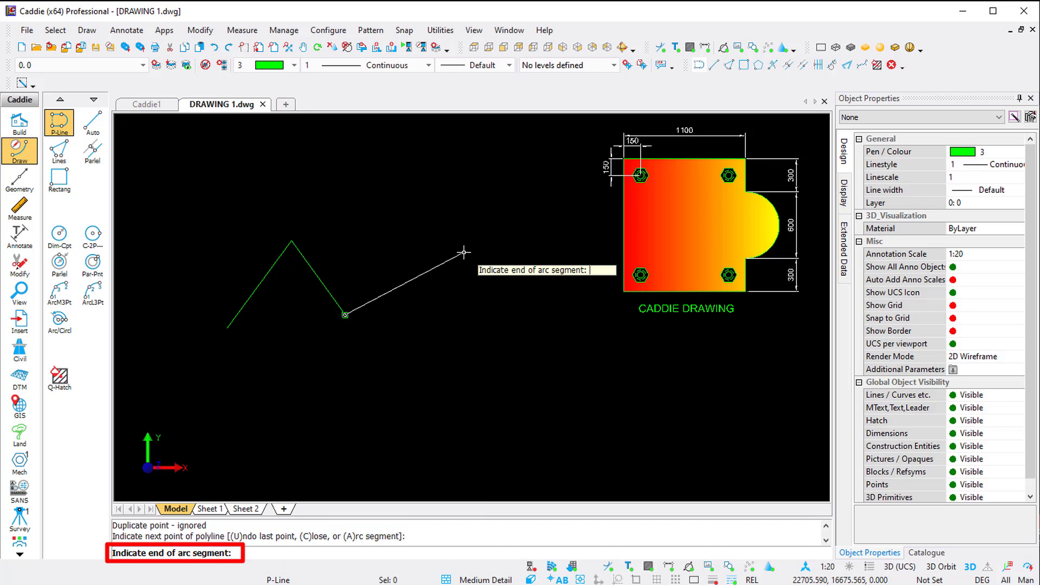
{"action": "left_click", "coordinate": [470, 315]}
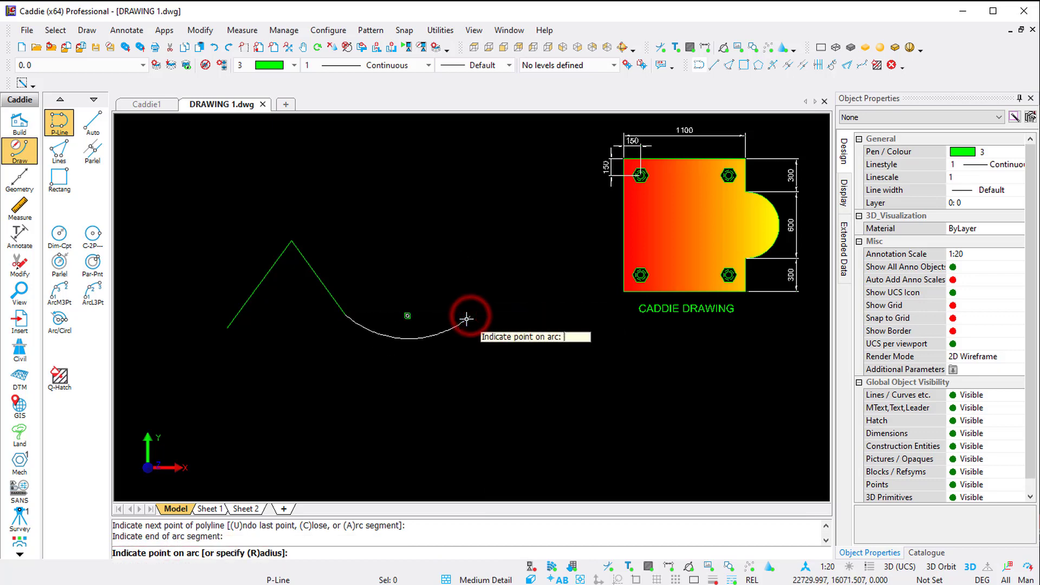
{"action": "left_click", "coordinate": [417, 352]}
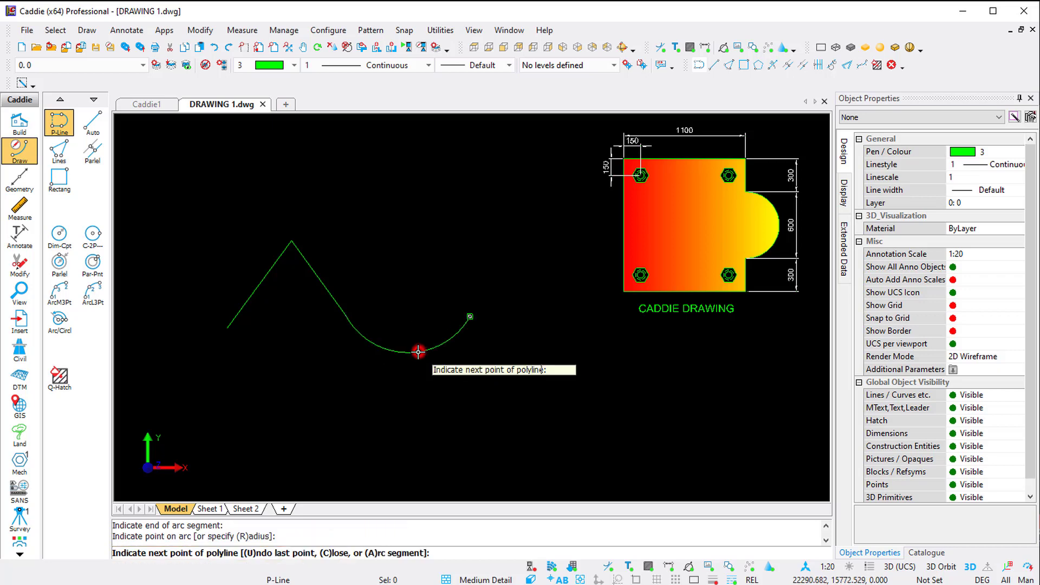
{"action": "left_click", "coordinate": [523, 248]}
{"action": "key", "text": "e"}
{"action": "key", "text": "Escape"}
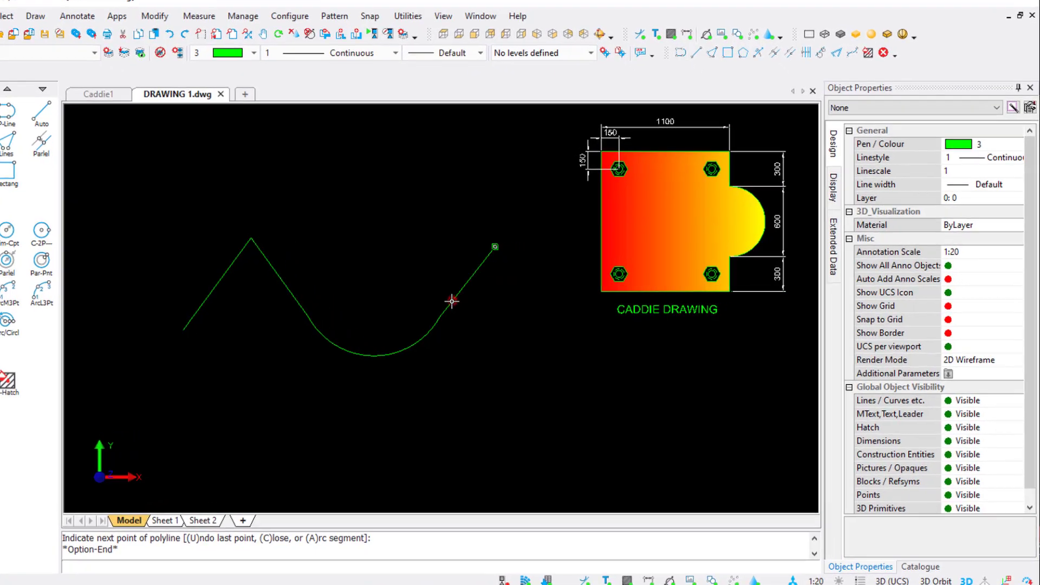
Step: Select the polyline and move its peak vertex slightly higher and to the right
{"action": "left_click", "coordinate": [482, 302]}
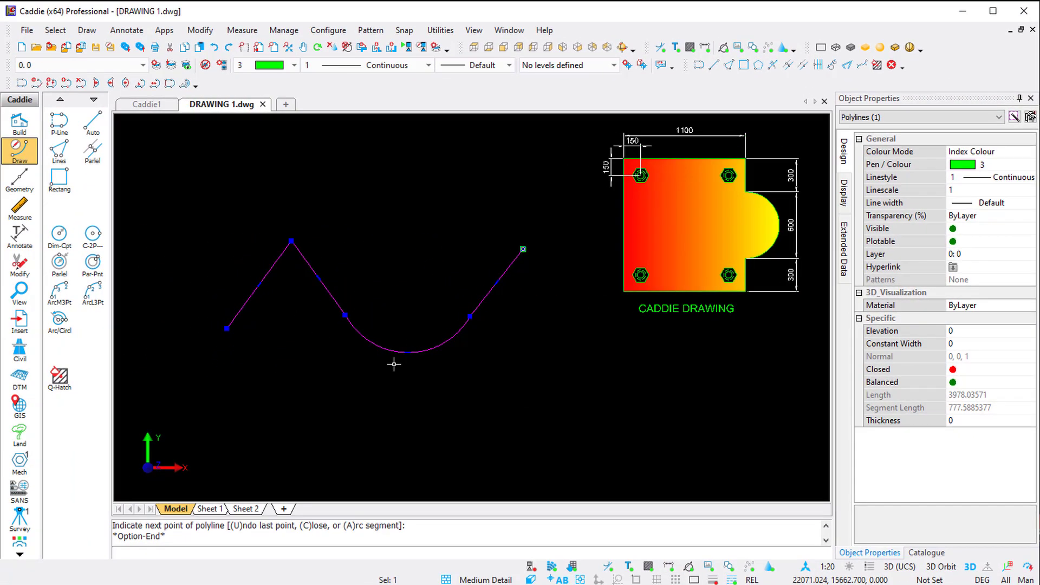
{"action": "scroll", "coordinate": [332, 276], "scroll_direction": "up", "scroll_amount": 2}
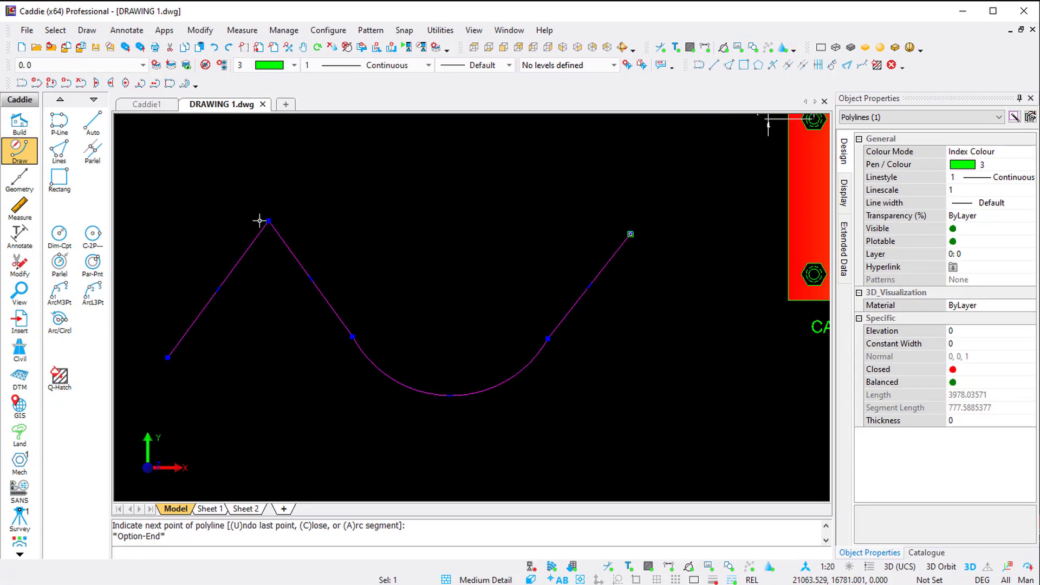
{"action": "left_click", "coordinate": [266, 219]}
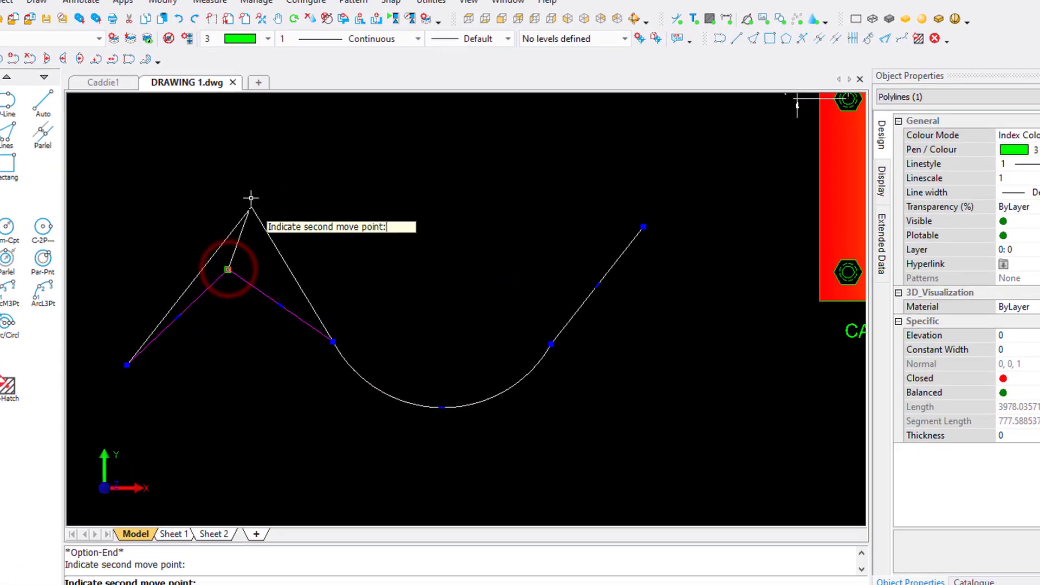
{"action": "left_click", "coordinate": [251, 198]}
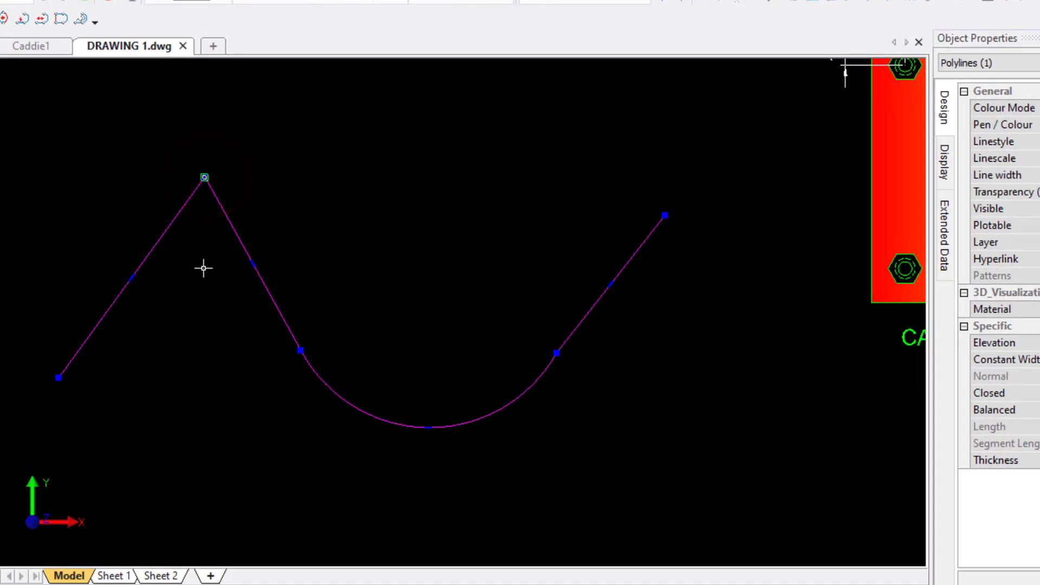
Step: Reshape the polyline's arc segment by its midpoint so that the curve is slightly shallower
{"action": "left_click", "coordinate": [426, 428]}
{"action": "left_click", "coordinate": [425, 378]}
{"action": "left_click", "coordinate": [427, 379]}
{"action": "left_click", "coordinate": [416, 423]}
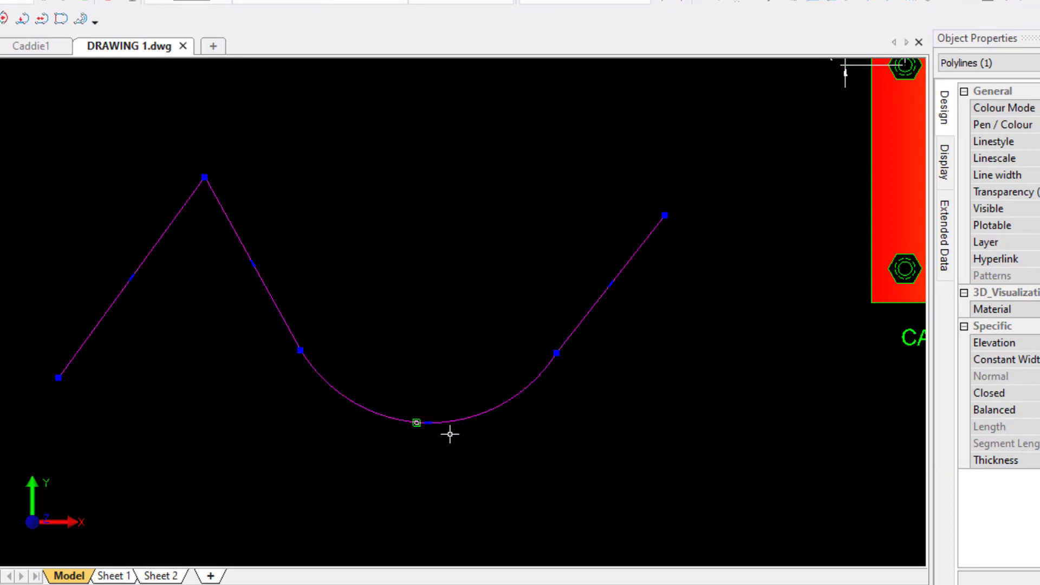
Step: Move the polyline's last straight segment down and to the right by its midpoint, and deselect the polyline
{"action": "left_click", "coordinate": [613, 282]}
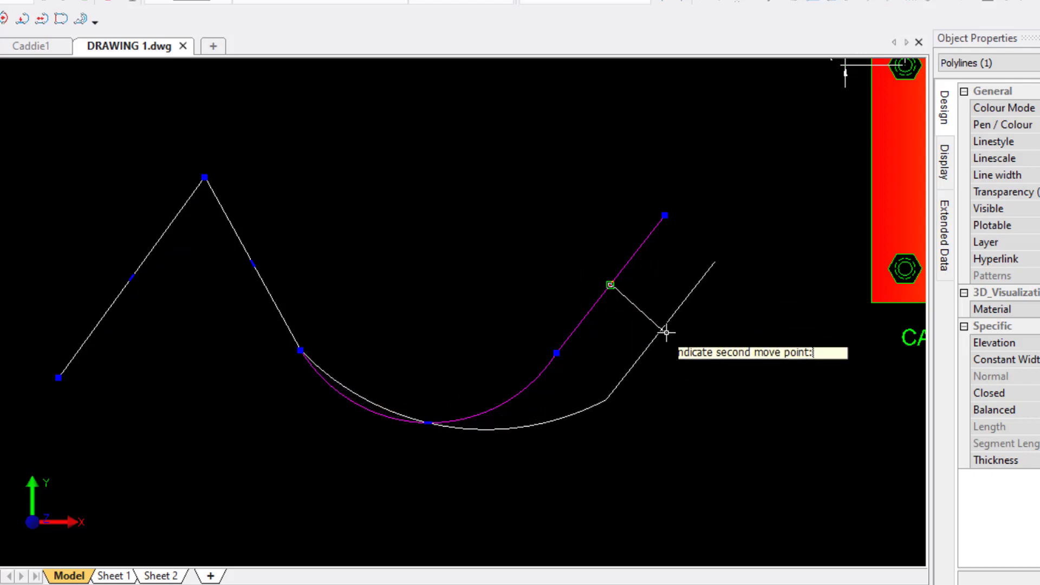
{"action": "left_click", "coordinate": [632, 316]}
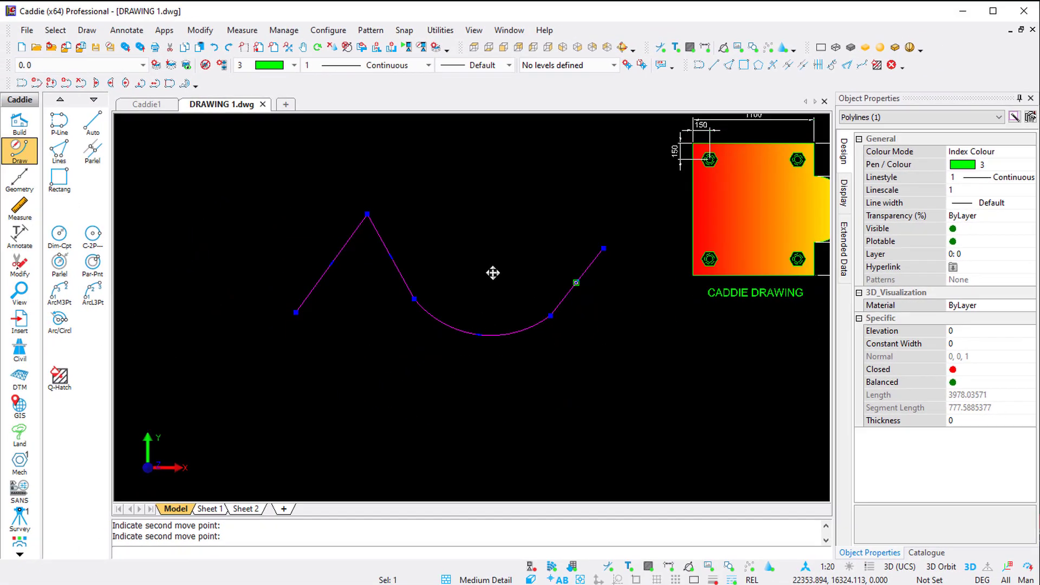
{"action": "key", "text": "Escape"}
Step: Draw a zigzag of four joined lines below the polyline with the Lines command
{"action": "left_click", "coordinate": [59, 149]}
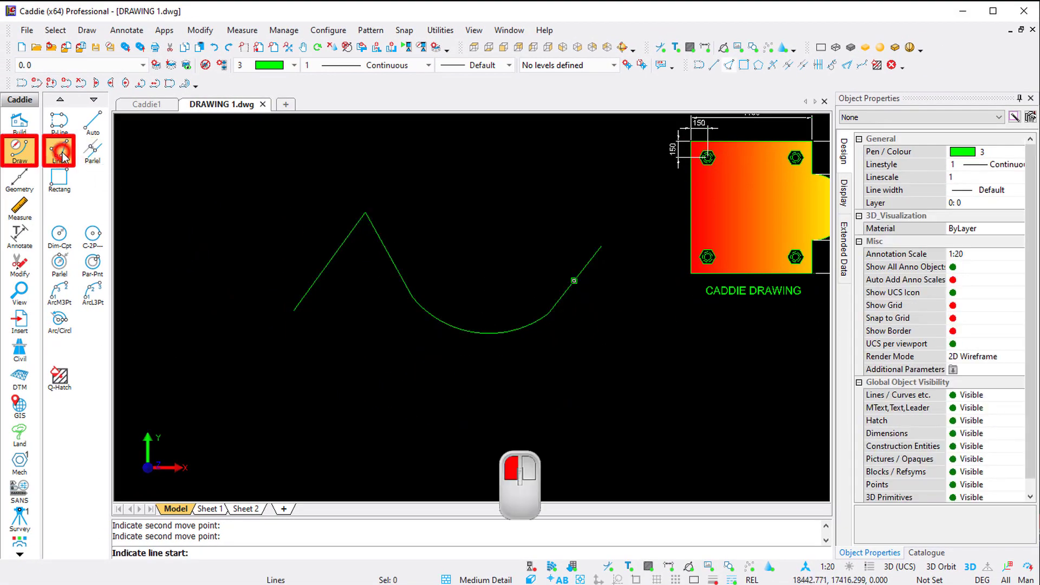
{"action": "left_click", "coordinate": [312, 431]}
{"action": "left_click", "coordinate": [377, 348]}
{"action": "left_click", "coordinate": [428, 428]}
{"action": "left_click", "coordinate": [500, 359]}
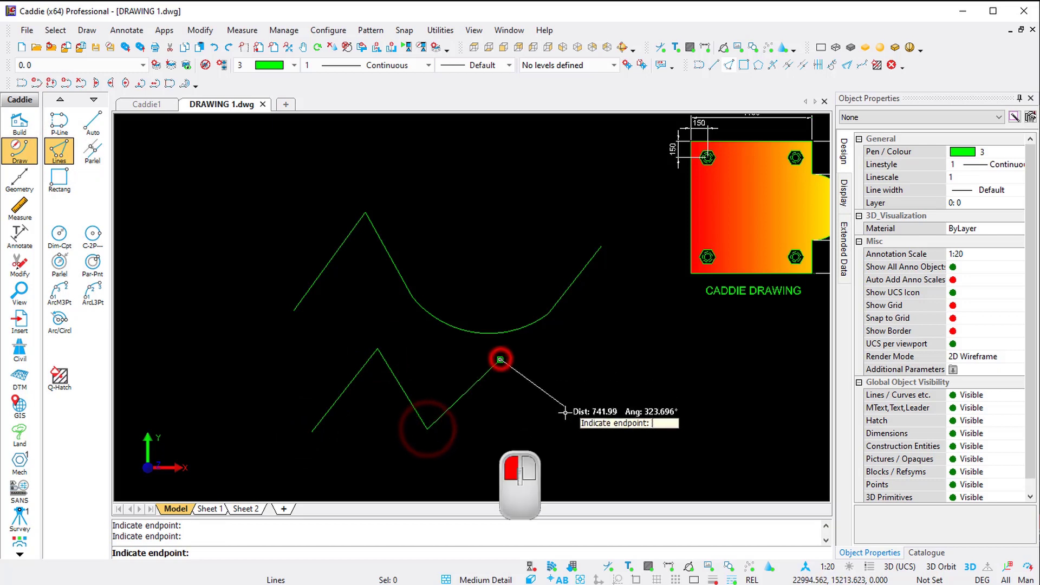
{"action": "left_click", "coordinate": [552, 429]}
{"action": "key", "text": "Escape"}
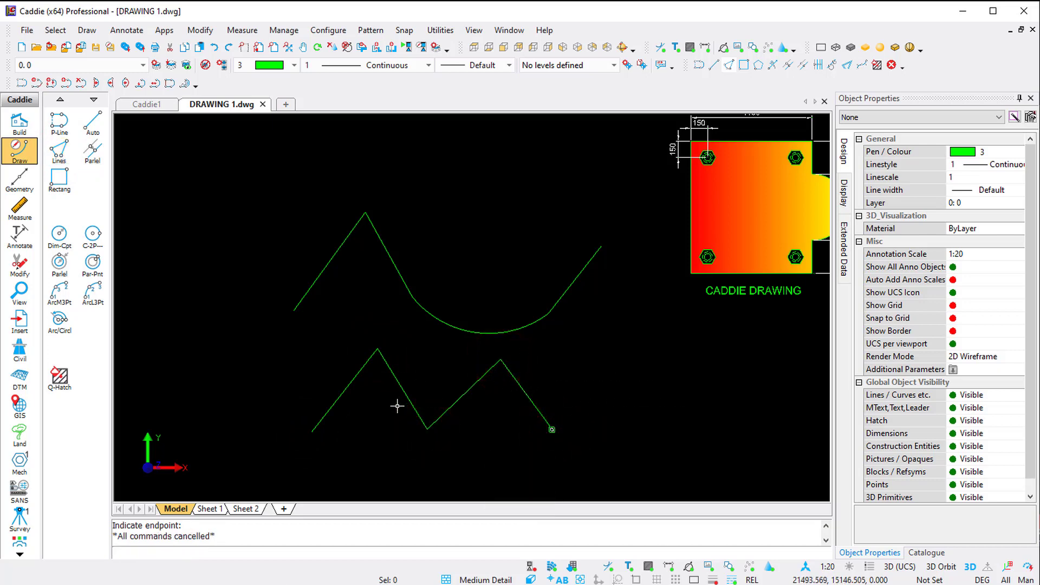
Step: Select the four zigzag lines one at a time to examine them as separate objects, and clear the selection
{"action": "scroll", "coordinate": [397, 404], "scroll_direction": "up", "scroll_amount": 3}
{"action": "left_click", "coordinate": [281, 395]}
{"action": "left_click", "coordinate": [494, 414]}
{"action": "left_click", "coordinate": [662, 408]}
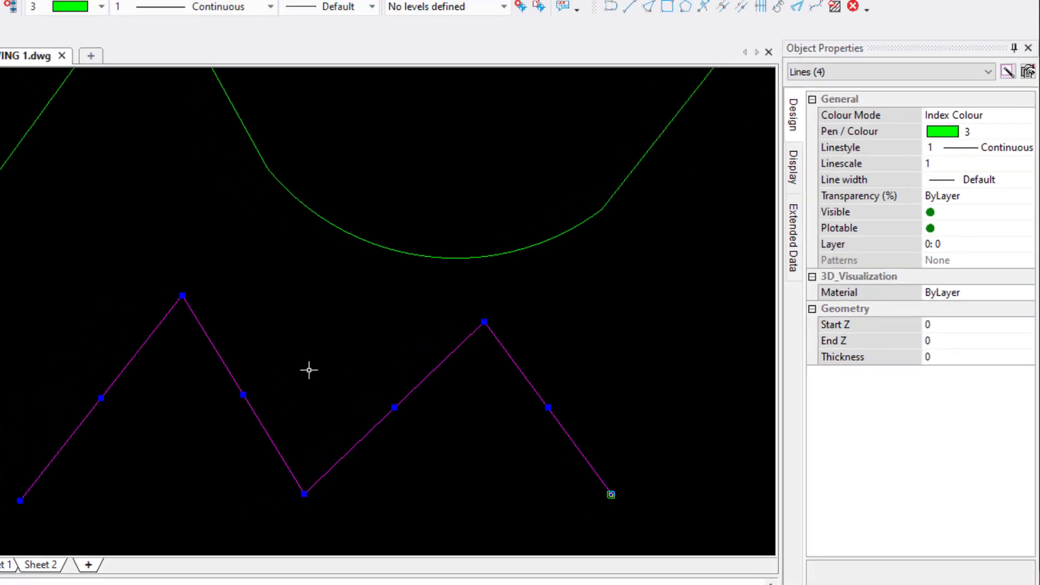
{"action": "key", "text": "Escape"}
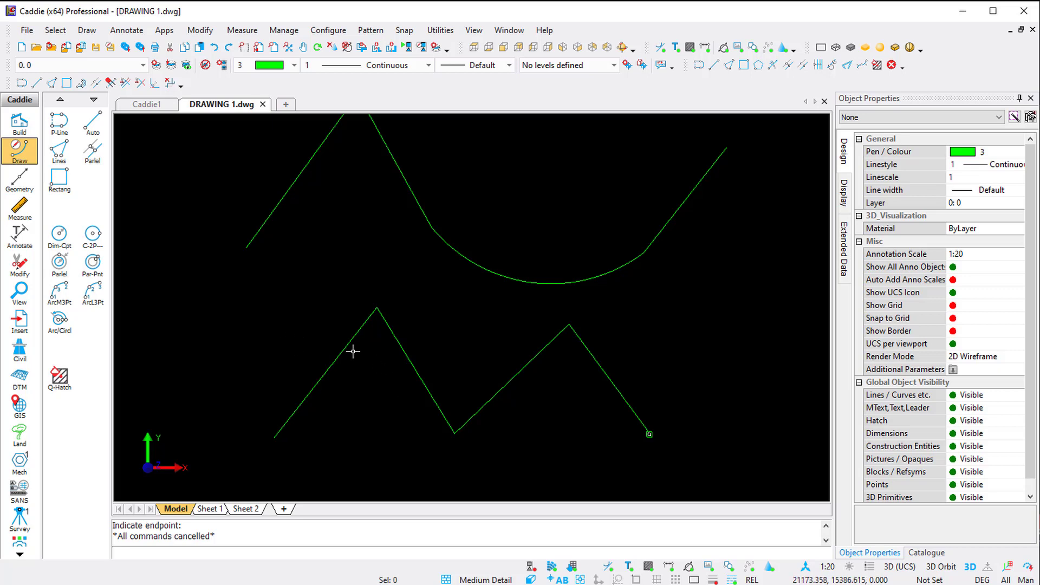
Step: Stretch an inside-only selection rectangle and a crossing selection rectangle over the zigzag lines, cancelling each before it is completed
{"action": "scroll", "coordinate": [353, 351], "scroll_direction": "down", "scroll_amount": 2}
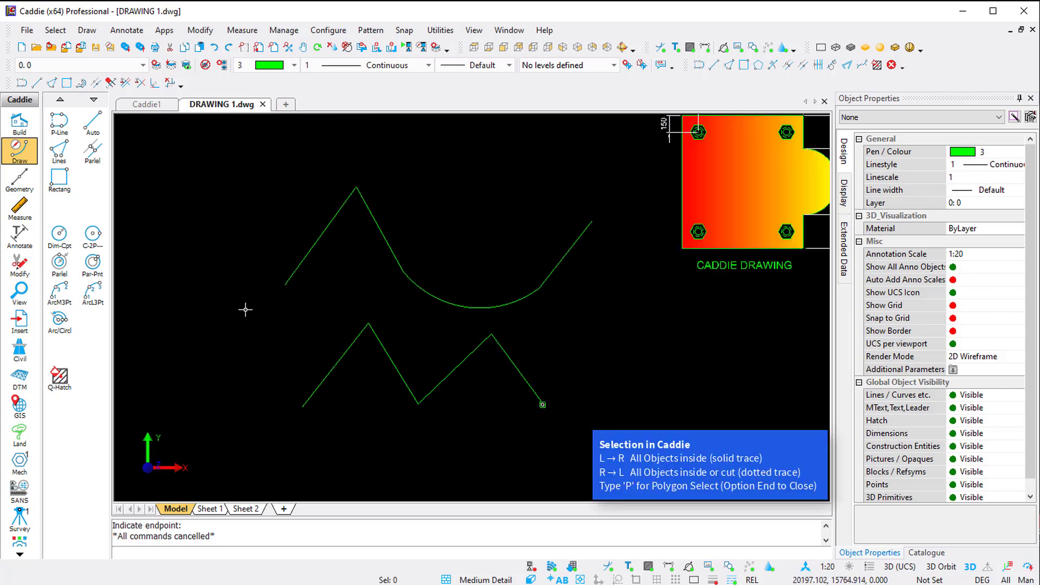
{"action": "left_click", "coordinate": [240, 307]}
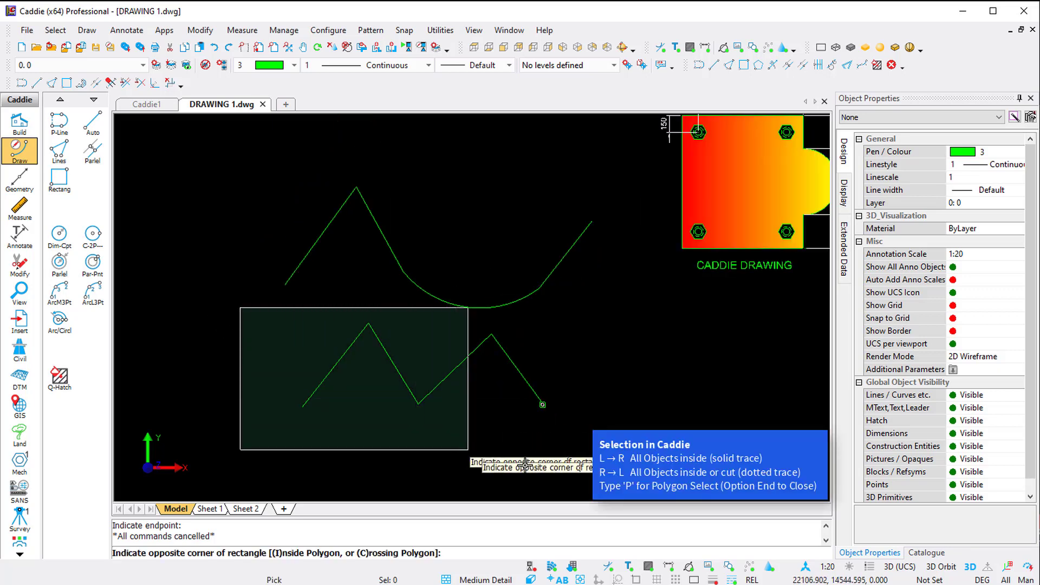
{"action": "key", "text": "Escape"}
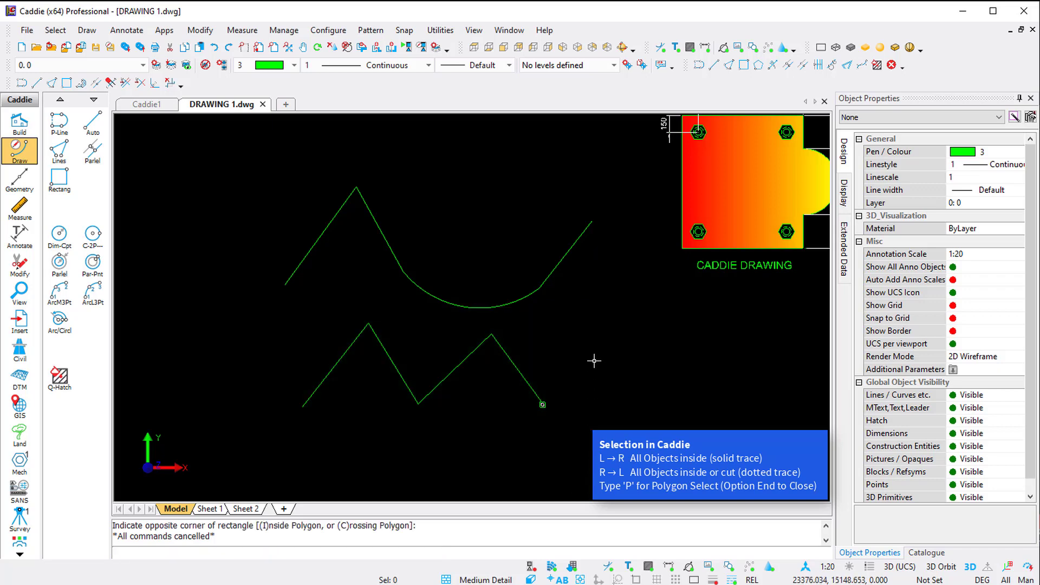
{"action": "left_click", "coordinate": [595, 316]}
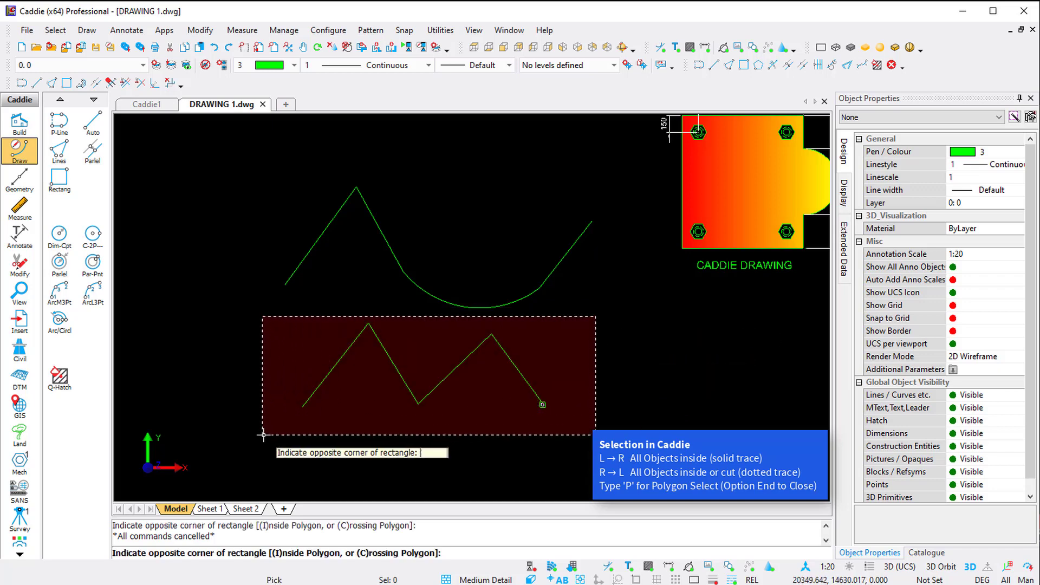
{"action": "key", "text": "Escape"}
Step: Select the zigzag's first two lines with an inside-only rectangle, clear them, and draw a crossing rectangle over the last two lines
{"action": "left_click", "coordinate": [251, 310]}
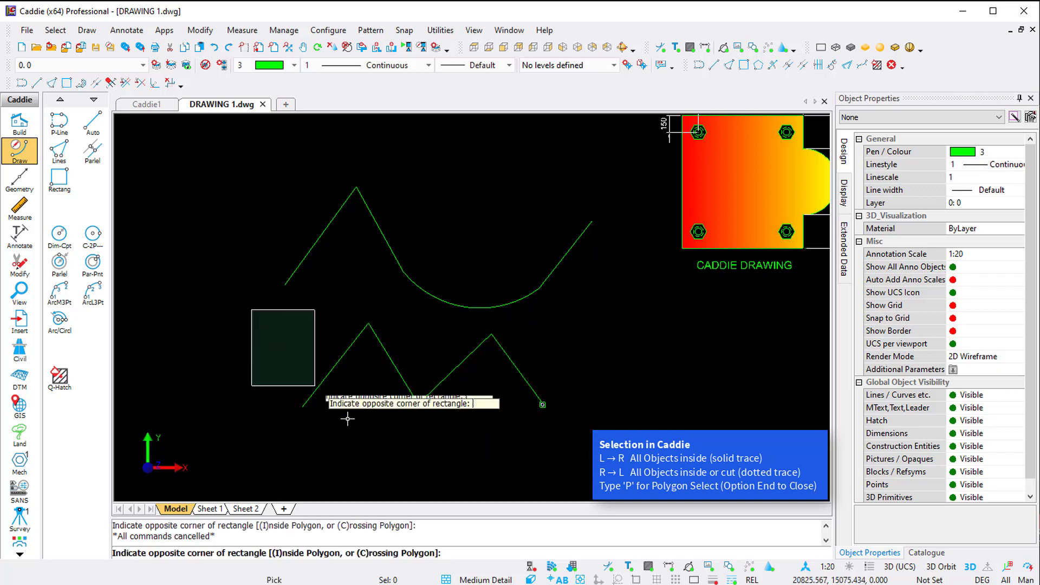
{"action": "left_click", "coordinate": [447, 475]}
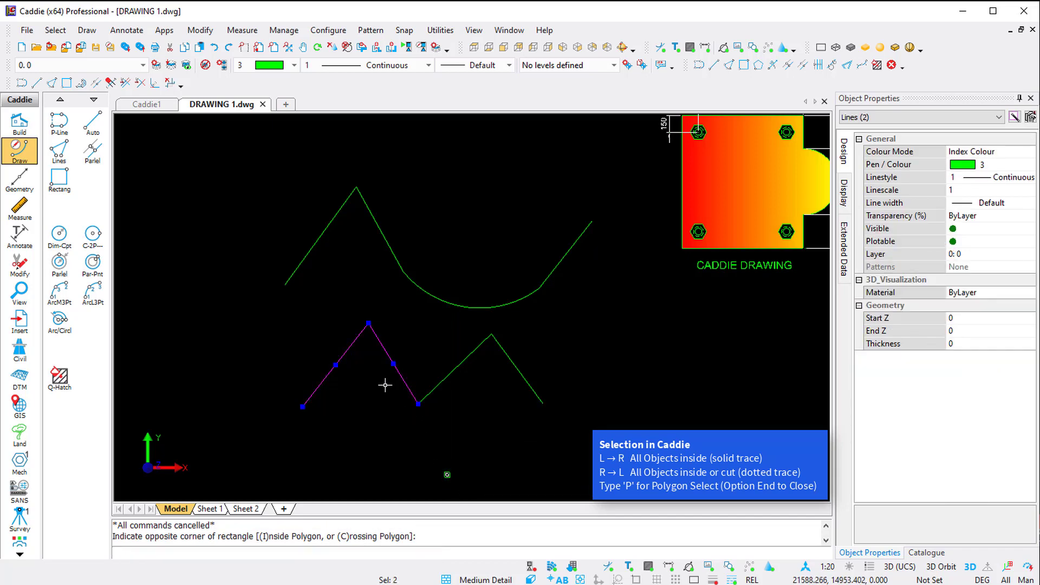
{"action": "left_click", "coordinate": [263, 308]}
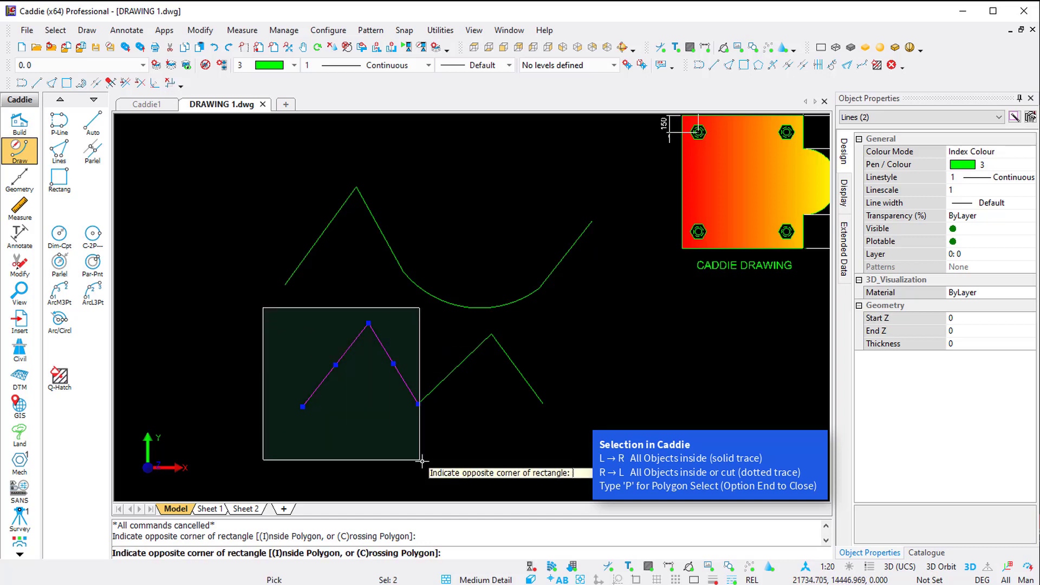
{"action": "key", "text": "Escape"}
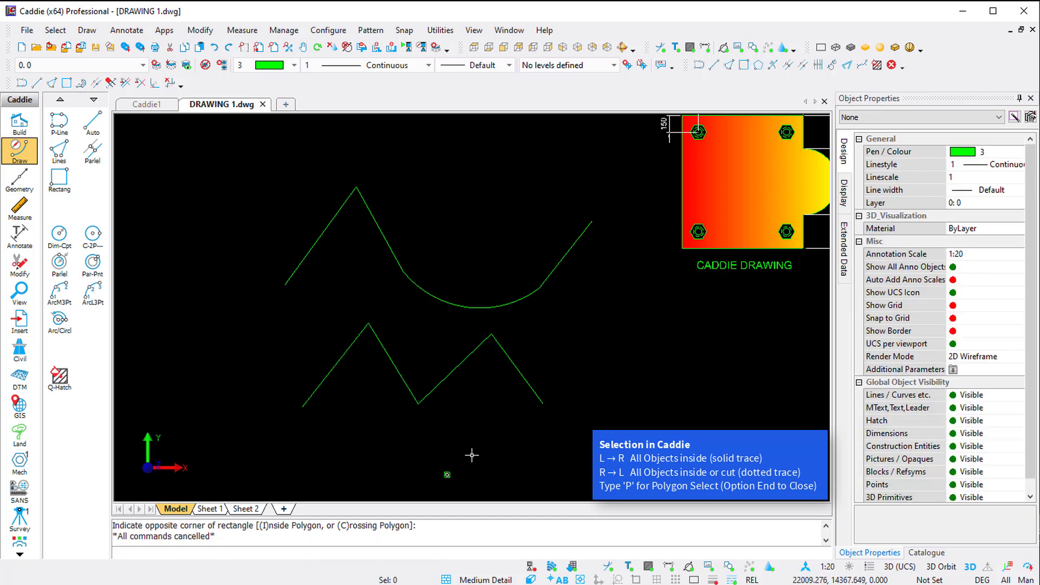
{"action": "left_click", "coordinate": [594, 321]}
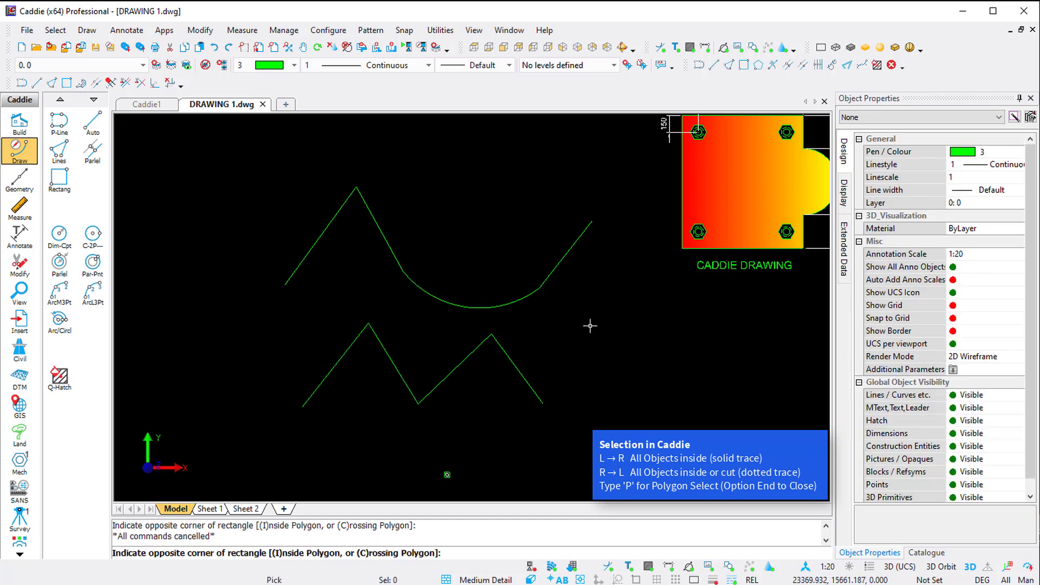
{"action": "left_click", "coordinate": [440, 450]}
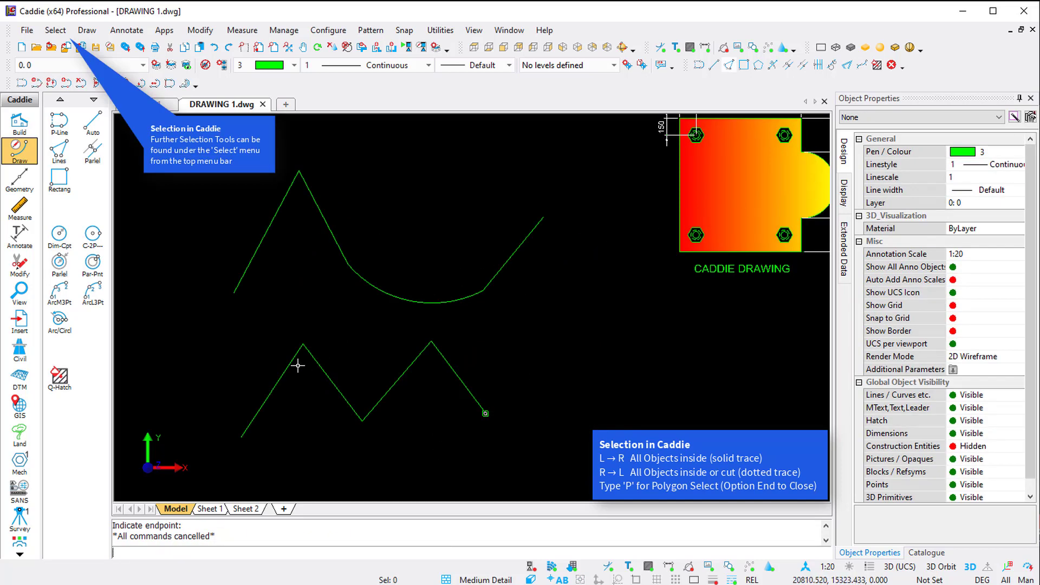
Step: Select all four zigzag lines with an Inside Polygon selection drawn around them, and clear the selection
{"action": "left_click", "coordinate": [204, 358]}
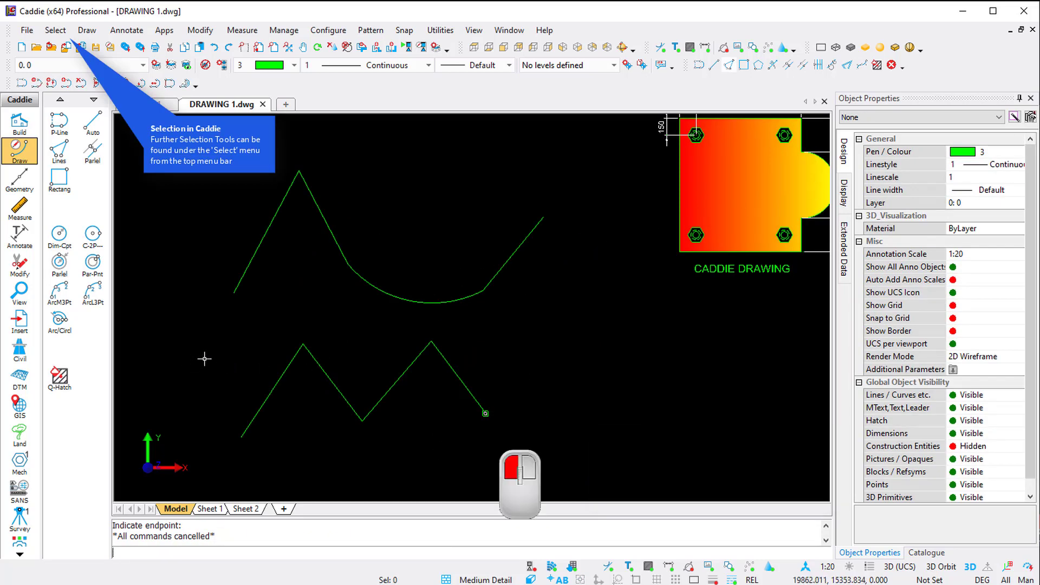
{"action": "left_click", "coordinate": [197, 323]}
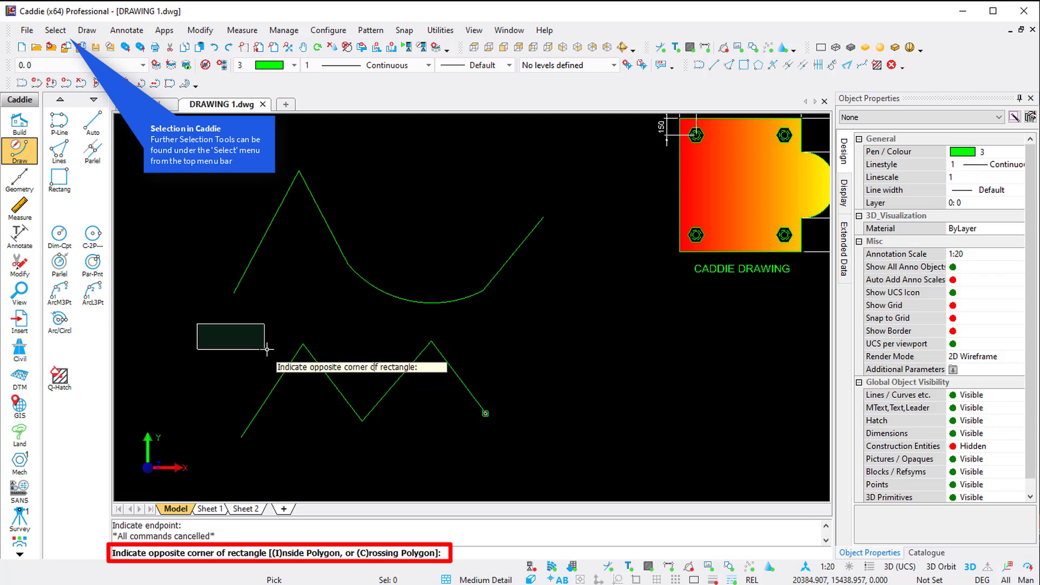
{"action": "key", "text": "i"}
{"action": "left_click", "coordinate": [201, 325]}
{"action": "left_click", "coordinate": [471, 326]}
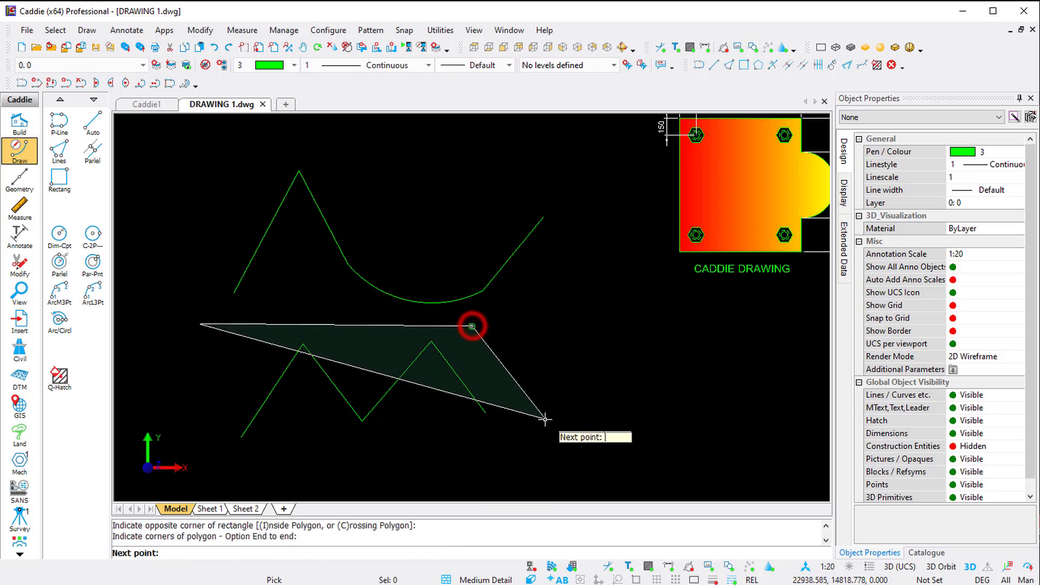
{"action": "left_click", "coordinate": [409, 452]}
{"action": "left_click", "coordinate": [297, 456]}
{"action": "left_click", "coordinate": [204, 448]}
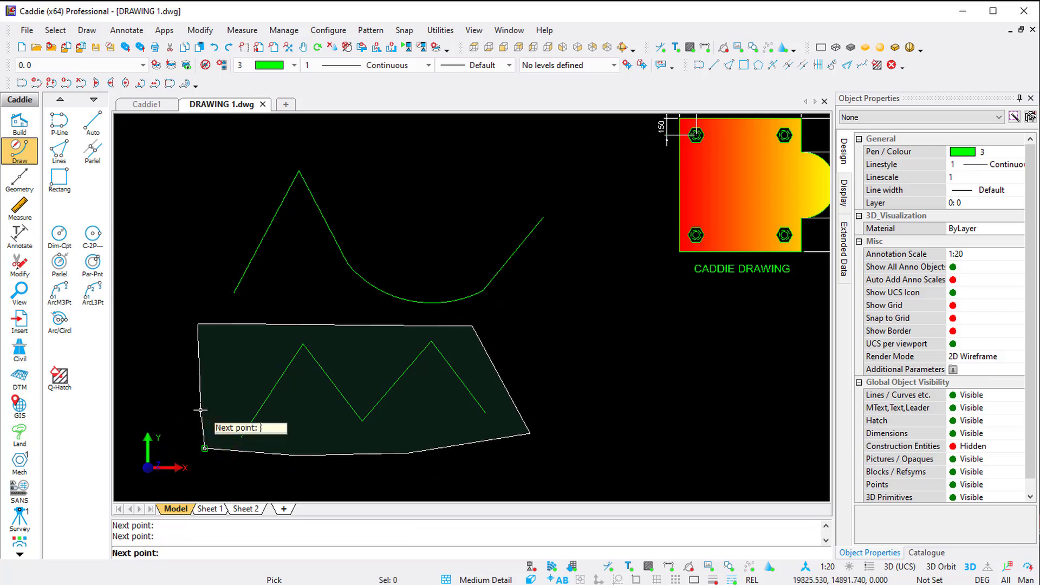
{"action": "key", "text": "e"}
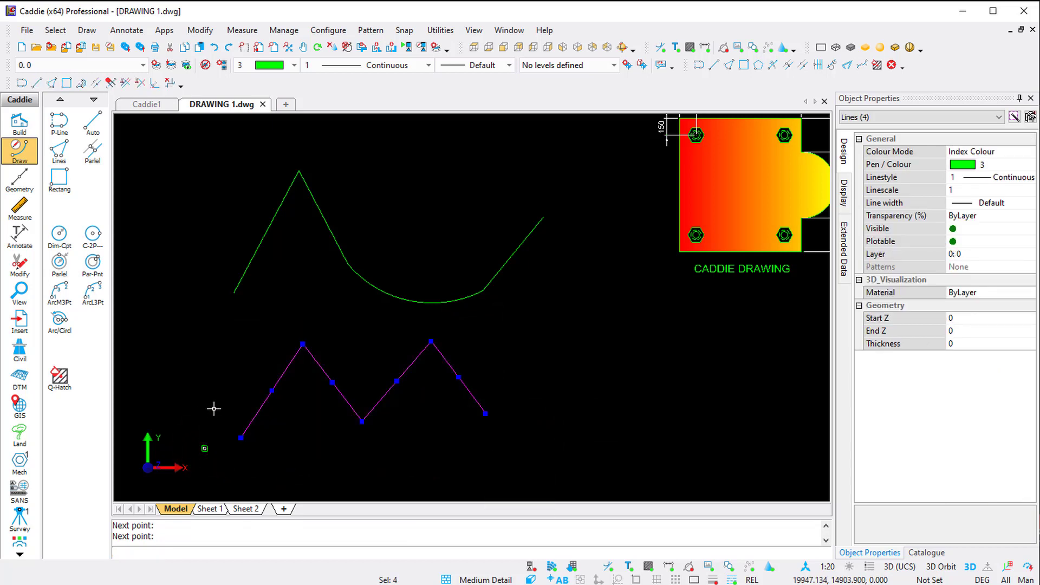
{"action": "key", "text": "Escape"}
Step: Convert the four zigzag lines into one polyline with Make Polyline from Lines and Arcs, and check it by selecting and deselecting it
{"action": "left_click", "coordinate": [301, 324]}
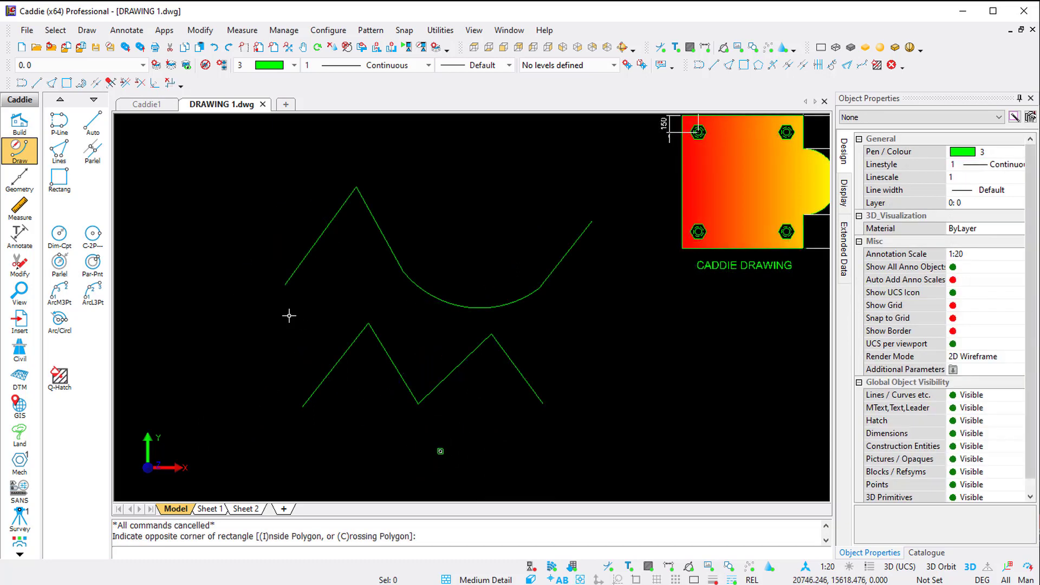
{"action": "left_click", "coordinate": [244, 302]}
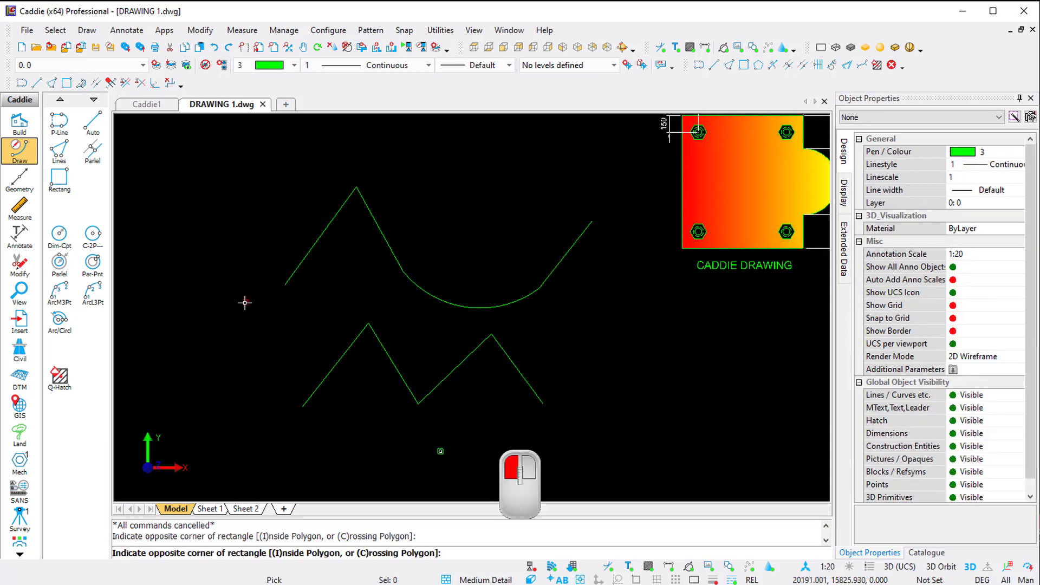
{"action": "left_click", "coordinate": [569, 465]}
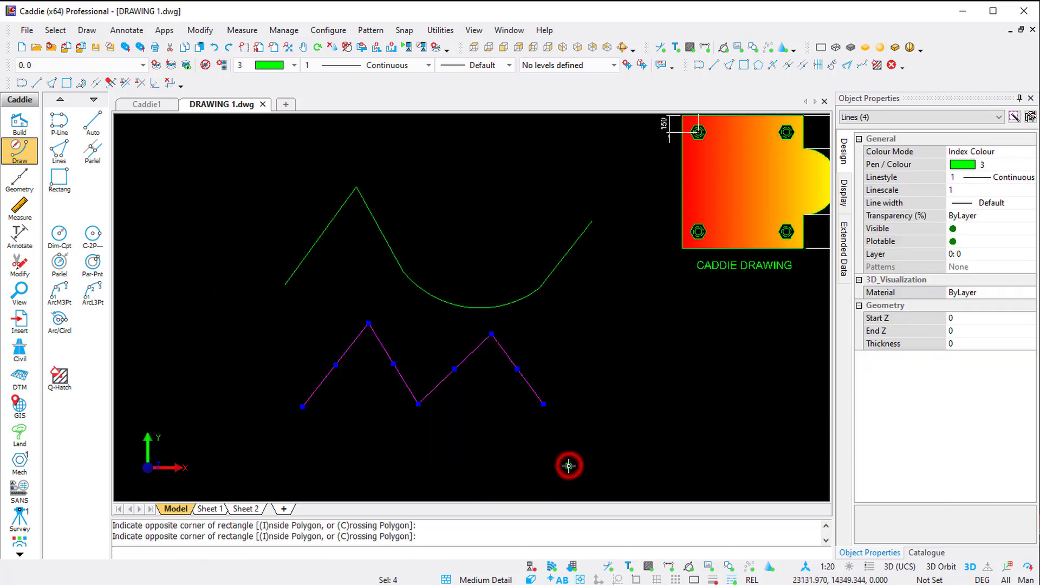
{"action": "right_click", "coordinate": [483, 375]}
{"action": "key", "text": "m"}
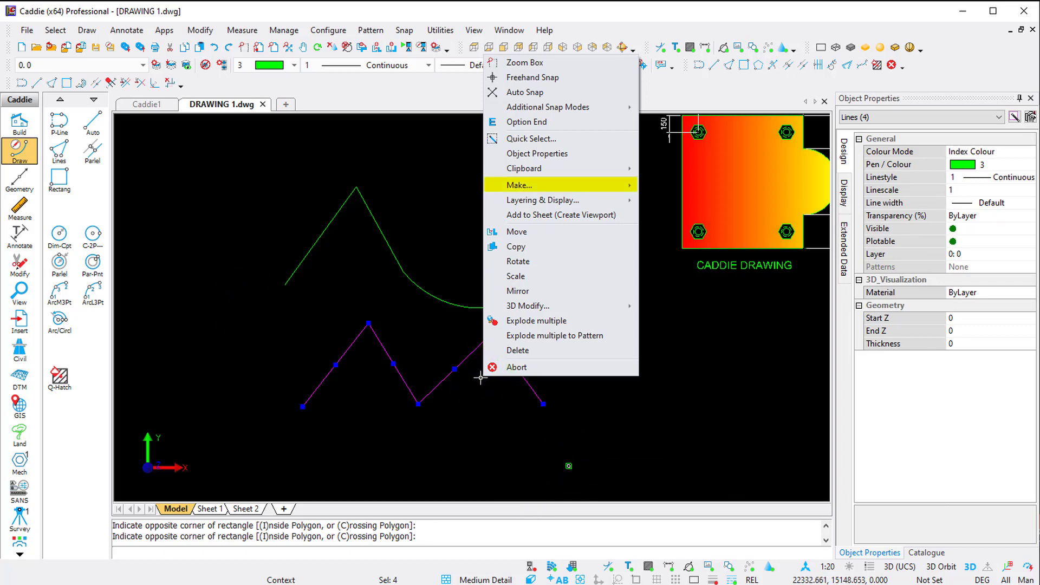
{"action": "mouse_move", "coordinate": [531, 186]}
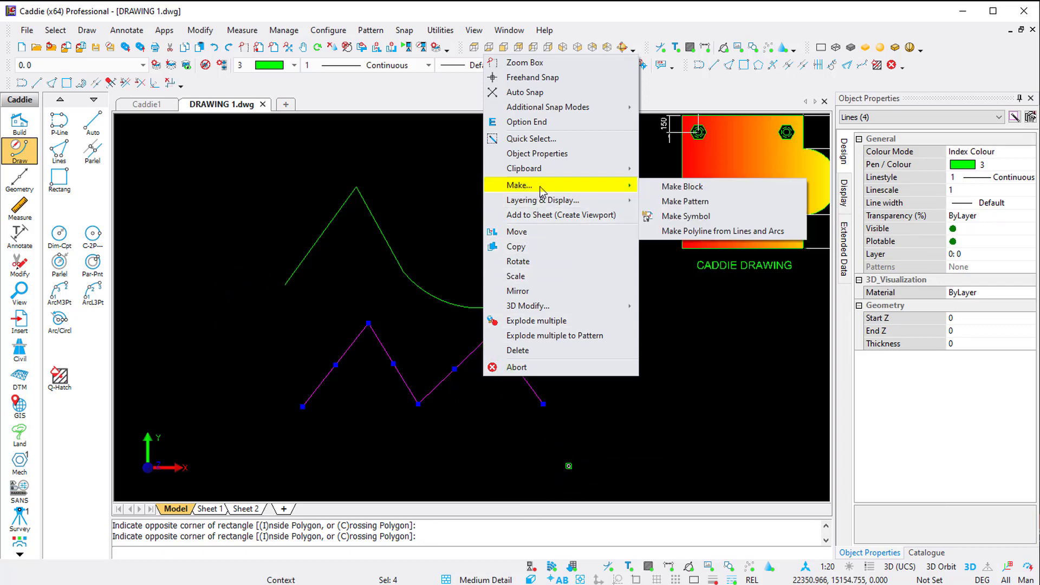
{"action": "left_click", "coordinate": [726, 232]}
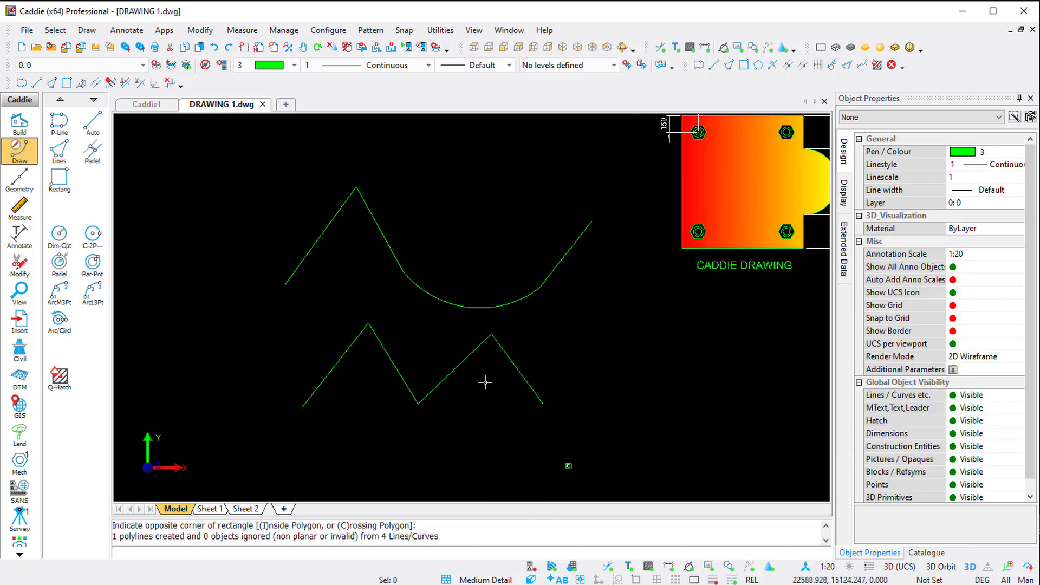
{"action": "left_click", "coordinate": [445, 377]}
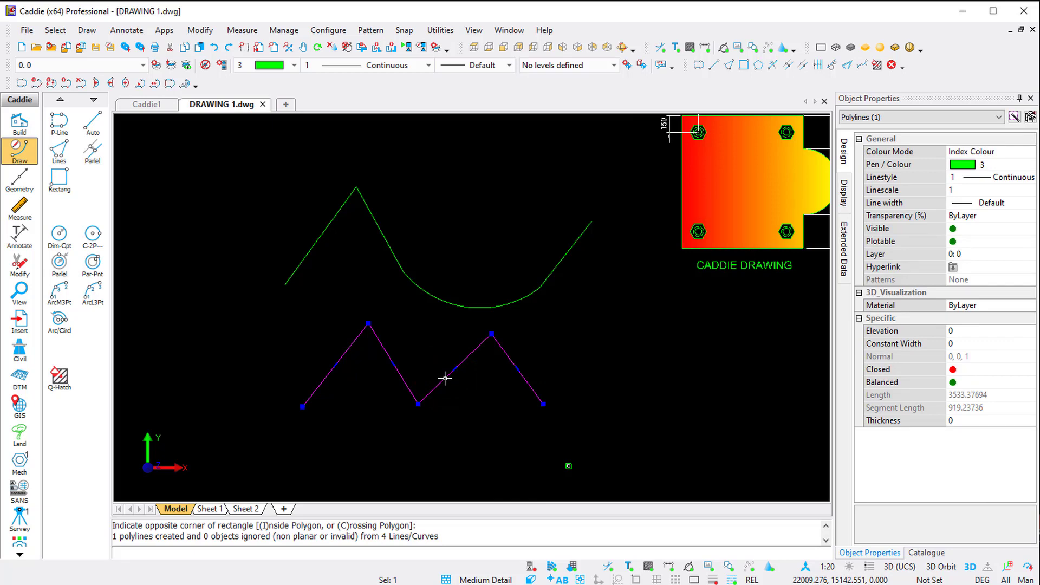
{"action": "key", "text": "Escape"}
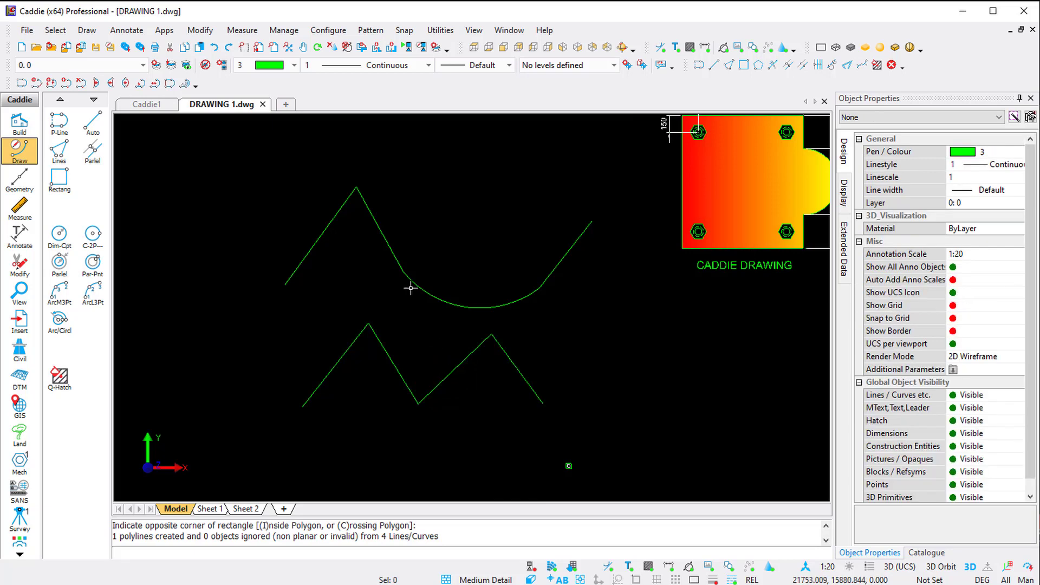
Step: Explode the upper polyline into separate lines and an arc
{"action": "left_click", "coordinate": [396, 264]}
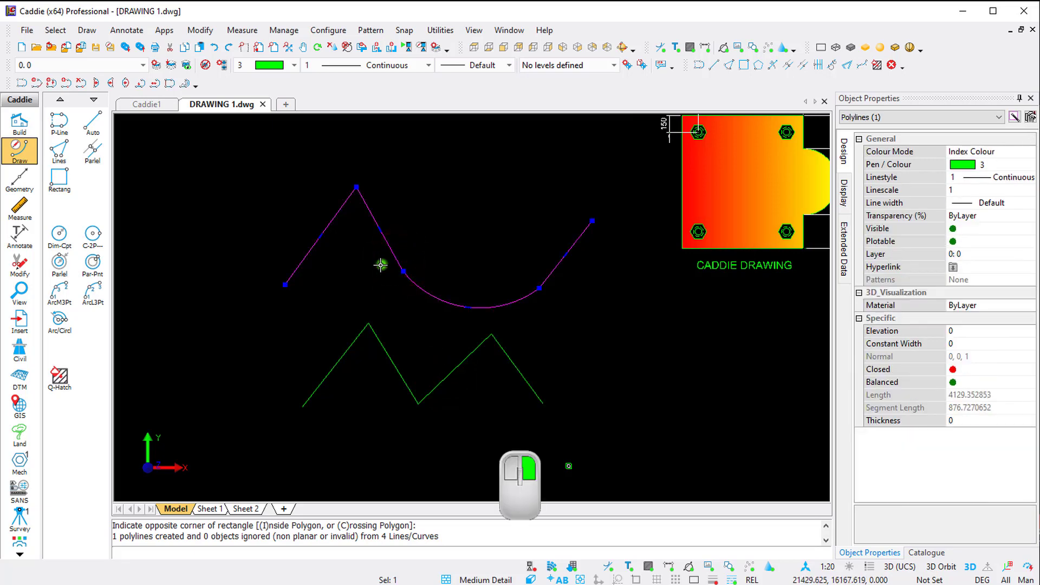
{"action": "right_click", "coordinate": [381, 264]}
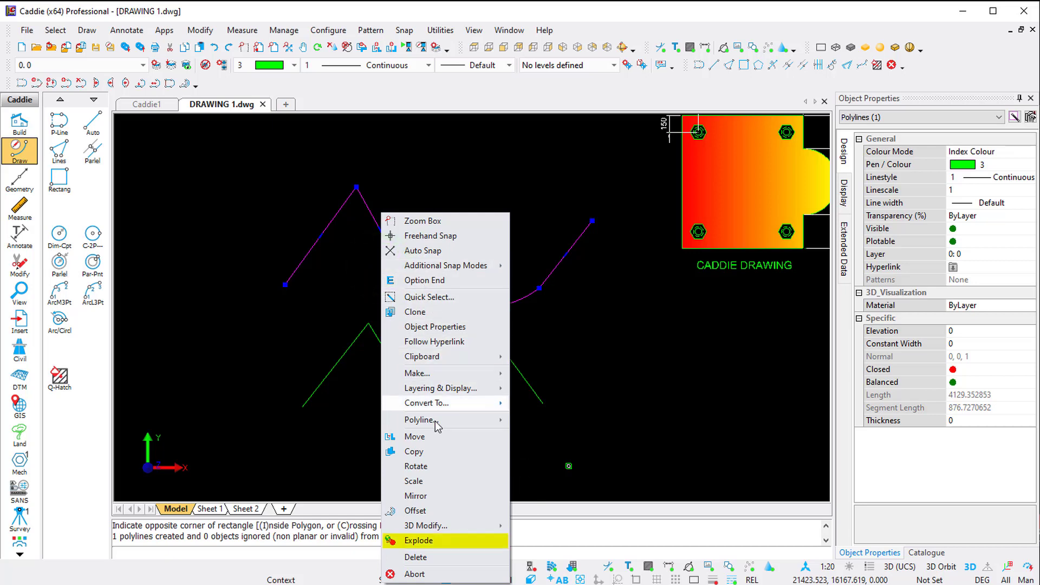
{"action": "left_click", "coordinate": [453, 540]}
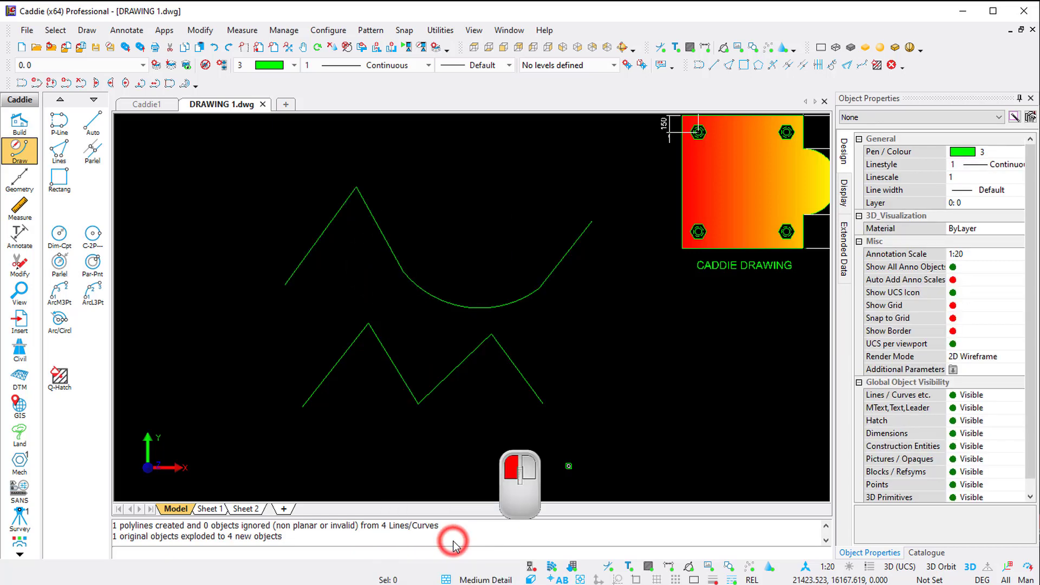
Step: Select the exploded arc and lines individually to examine them as separate objects, and clear the selection
{"action": "left_click", "coordinate": [407, 283]}
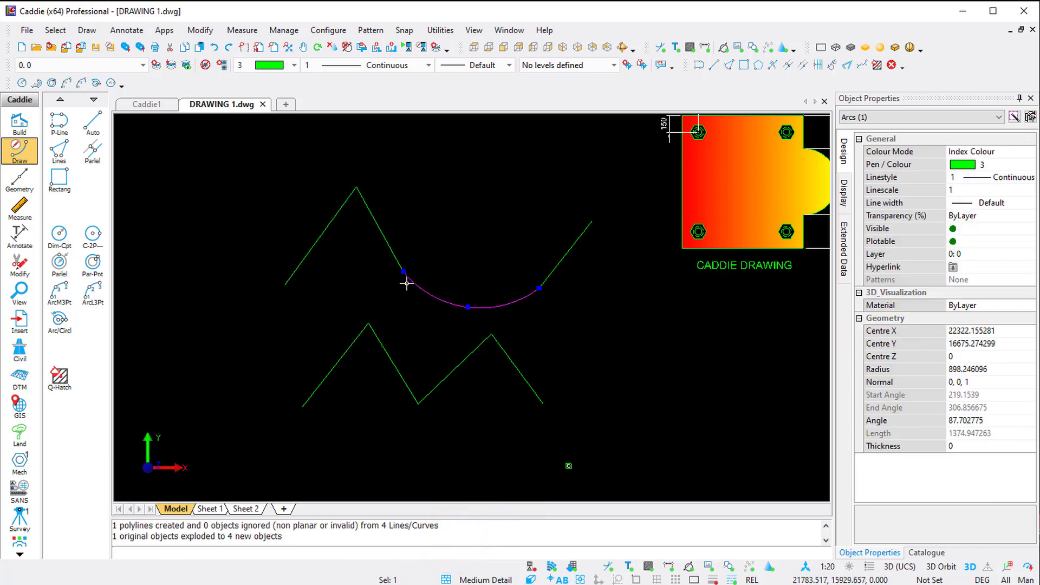
{"action": "left_click", "coordinate": [385, 249]}
{"action": "left_click", "coordinate": [388, 249]}
{"action": "key", "text": "Escape"}
{"action": "left_click", "coordinate": [308, 250]}
{"action": "key", "text": "Escape"}
{"action": "left_click", "coordinate": [562, 259]}
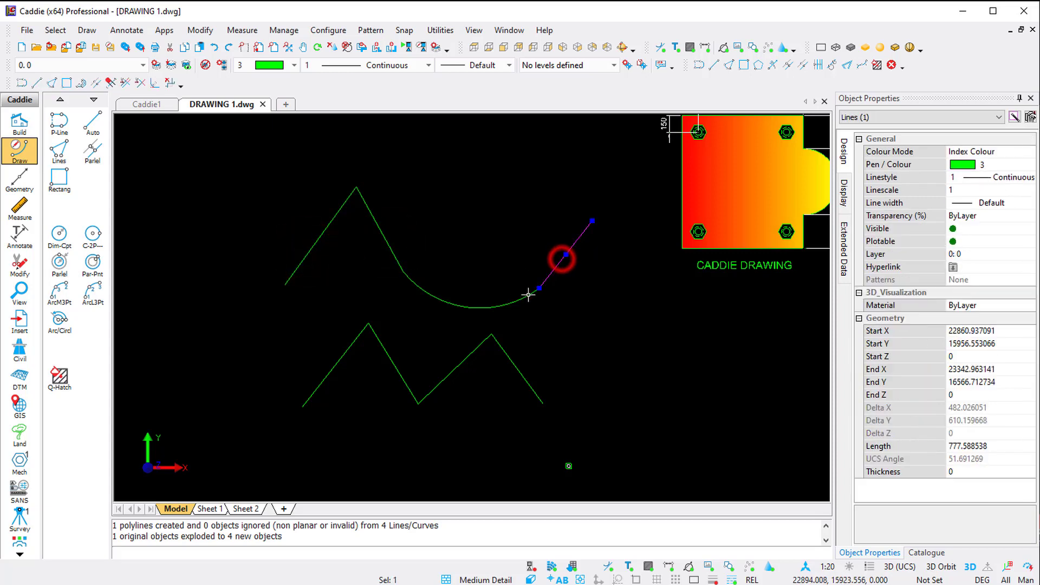
{"action": "key", "text": "Escape"}
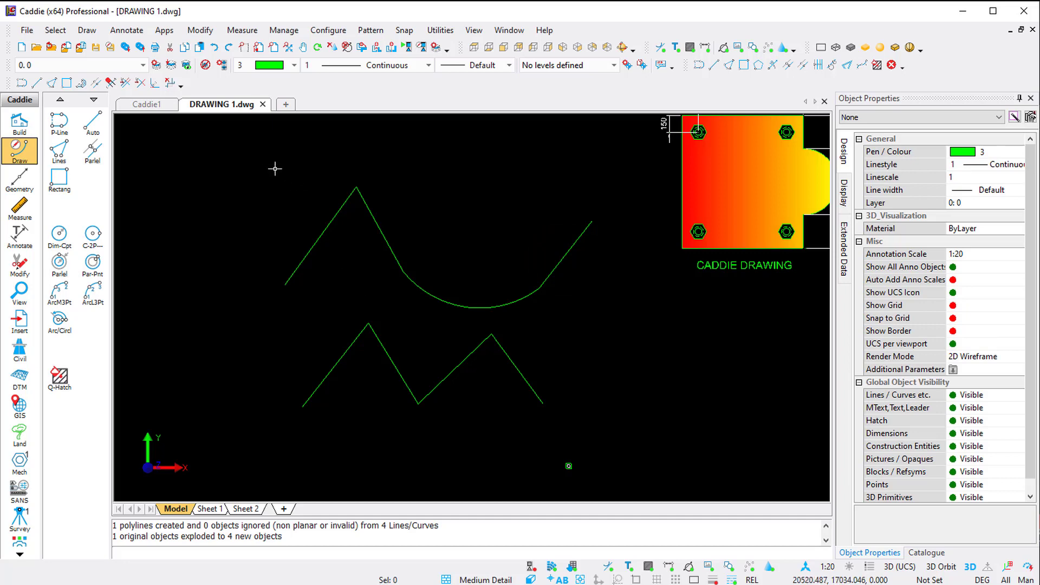
Step: Delete the exploded upper lines and arc together with the zigzag polyline below them
{"action": "left_click", "coordinate": [247, 154]}
{"action": "left_click", "coordinate": [600, 449]}
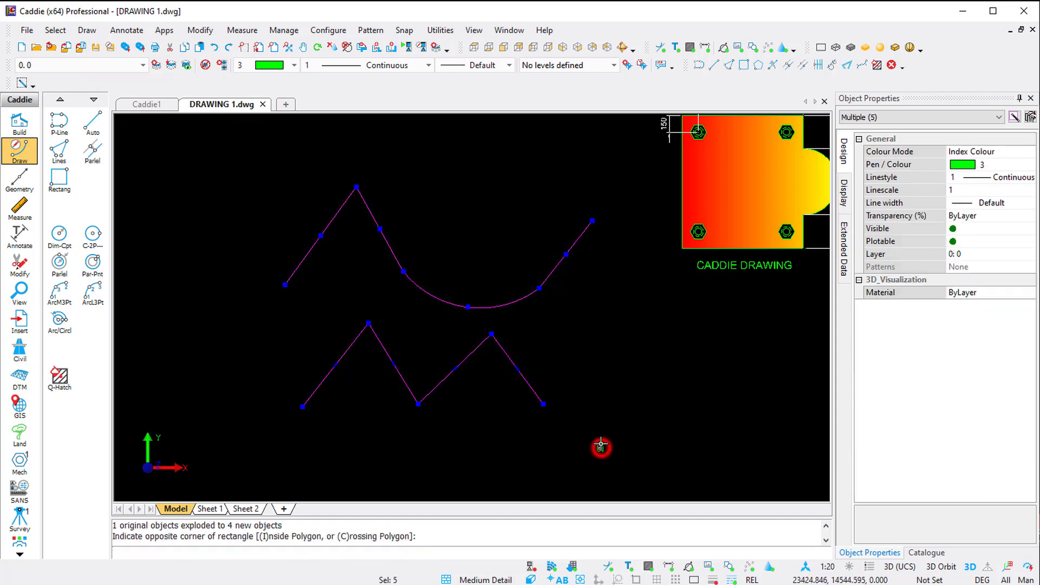
{"action": "key", "text": "Delete"}
Step: Start a polyline in the empty area beside the plate drawing, with an 1100 segment to the right and an 1100 segment straight up
{"action": "scroll", "coordinate": [566, 327], "scroll_direction": "up", "scroll_amount": 2}
{"action": "middle_click_drag", "start_coordinate": [548, 337], "coordinate": [513, 371]}
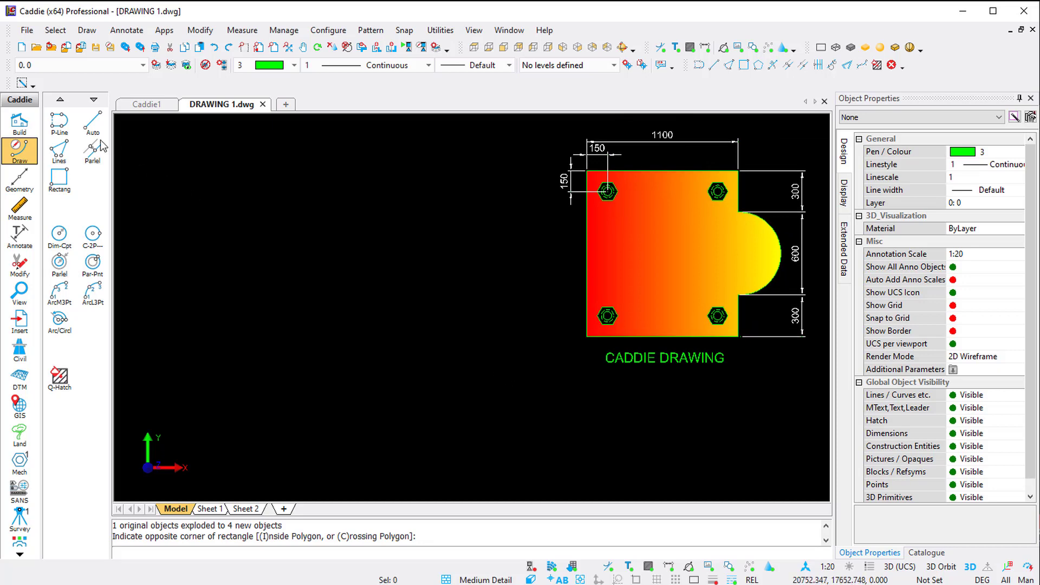
{"action": "left_click", "coordinate": [58, 121]}
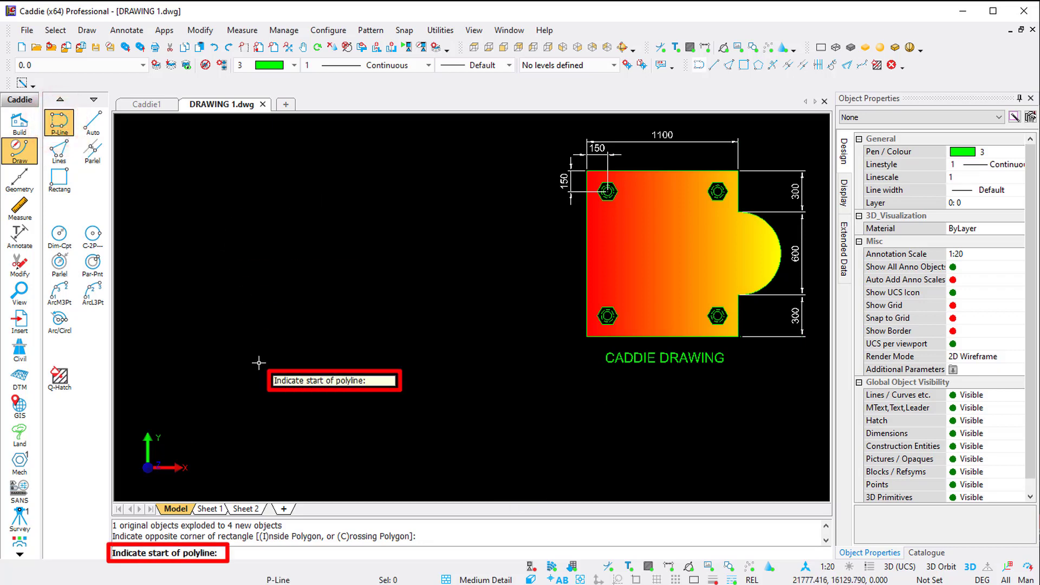
{"action": "left_click", "coordinate": [221, 386]}
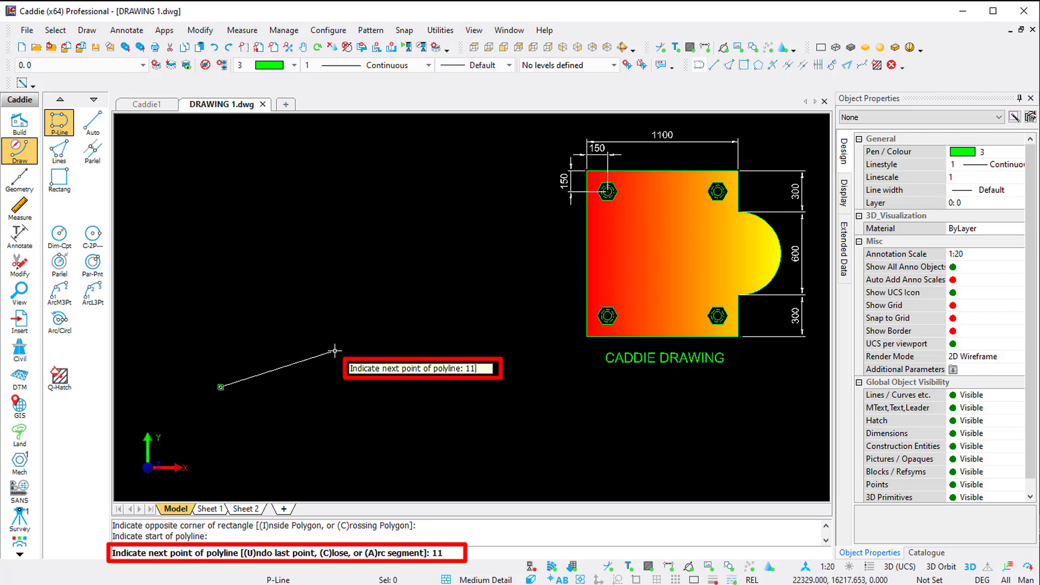
{"action": "key", "text": "Right"}
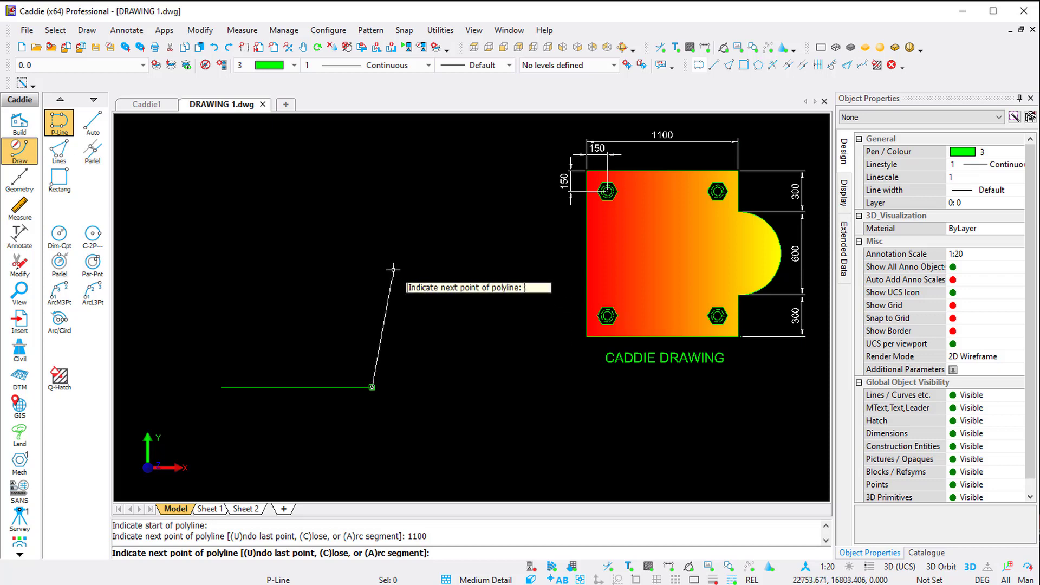
{"action": "type", "text": "00"}
{"action": "key", "text": "Up"}
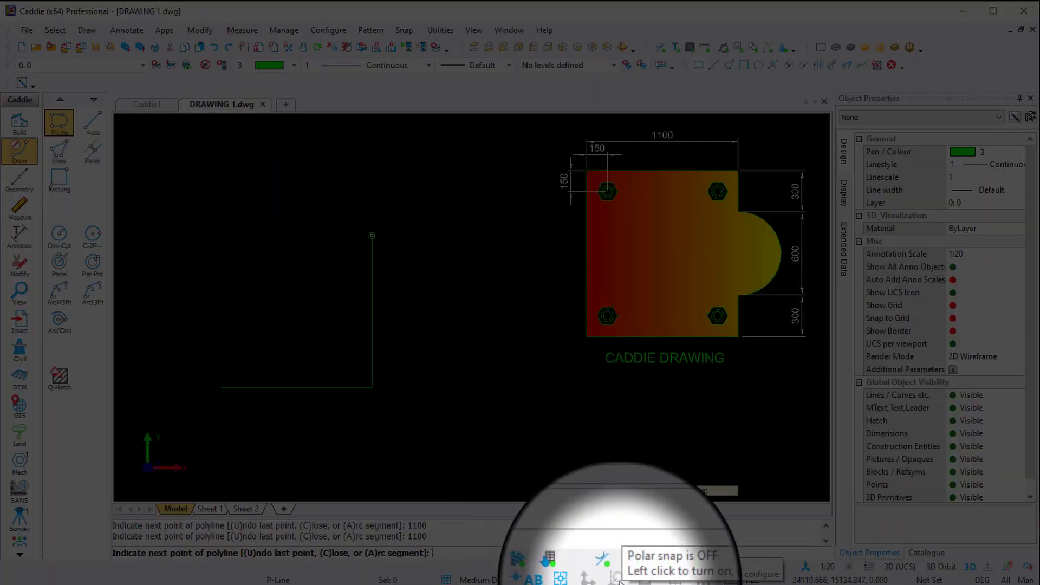
Step: With polar snap on, add an 1100 segment to the left and close the square at the polyline's starting point
{"action": "left_click", "coordinate": [618, 579]}
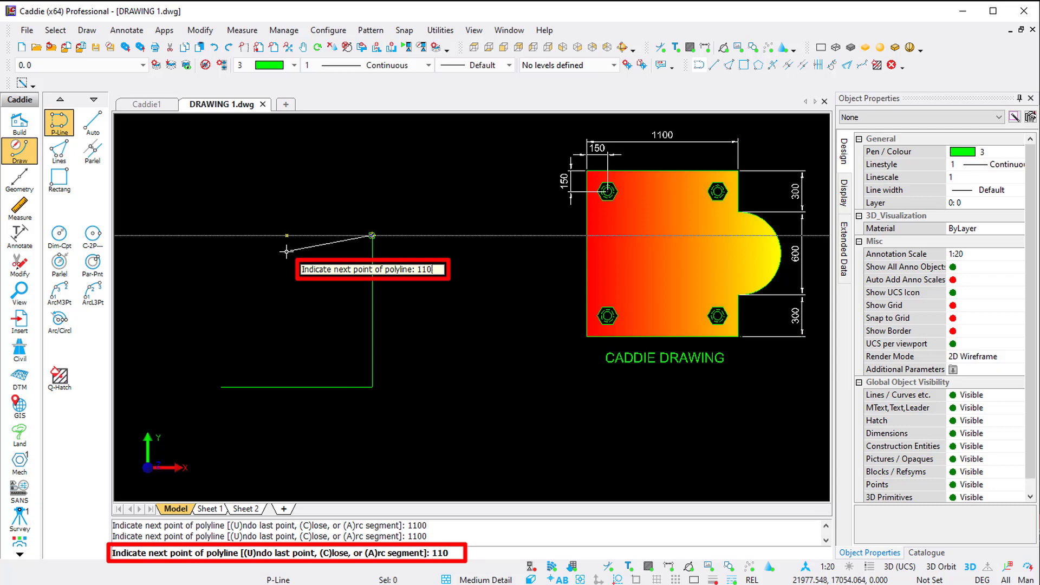
{"action": "key", "text": "Return"}
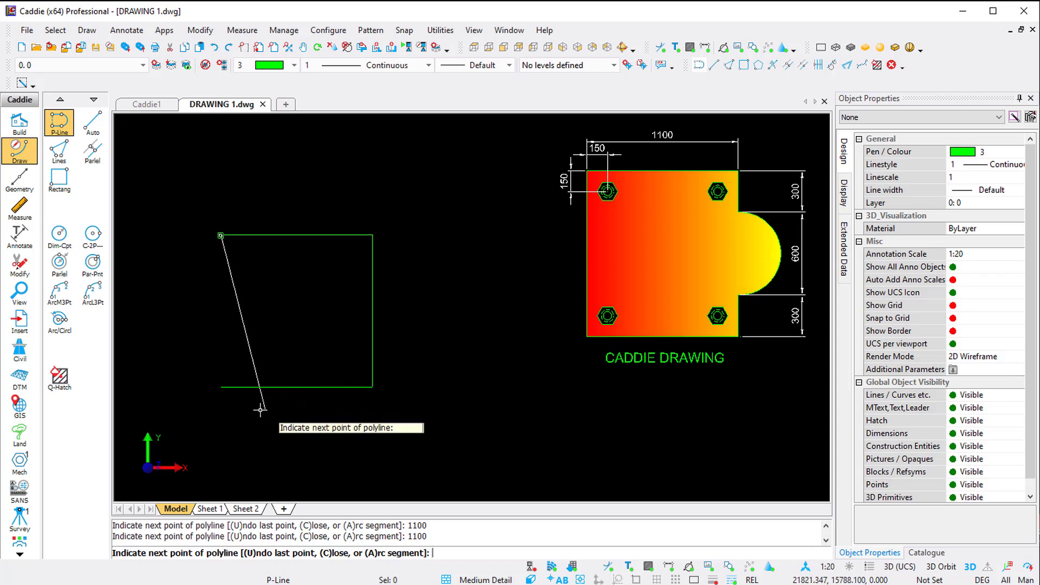
{"action": "key", "text": "s"}
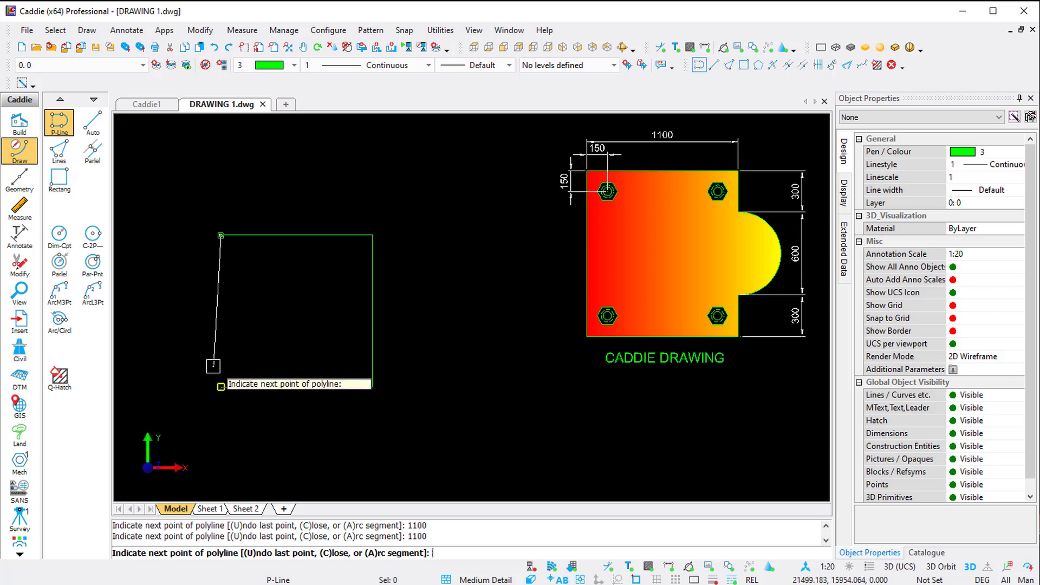
{"action": "key", "text": "f"}
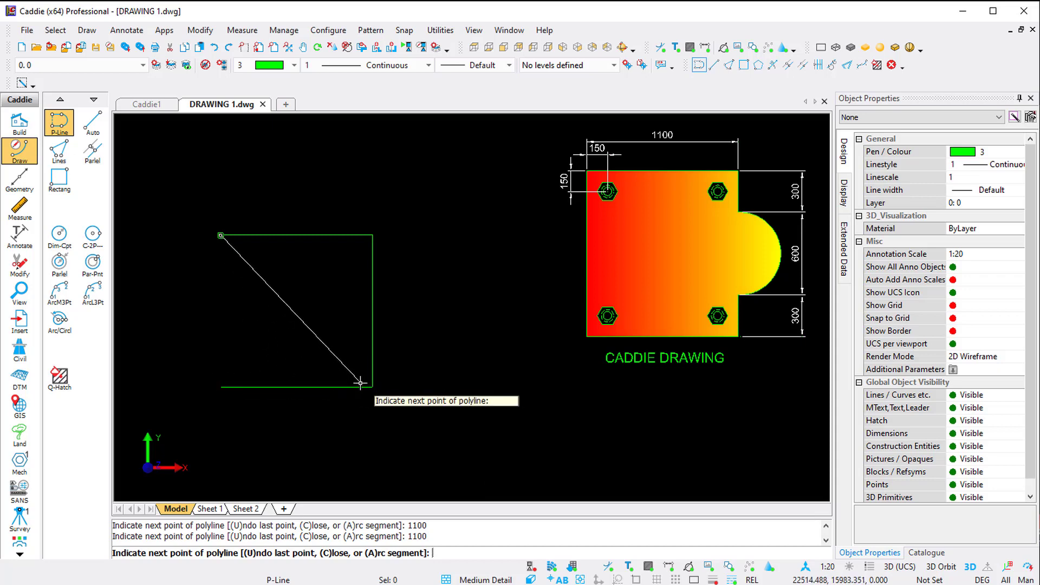
{"action": "left_click", "coordinate": [221, 379]}
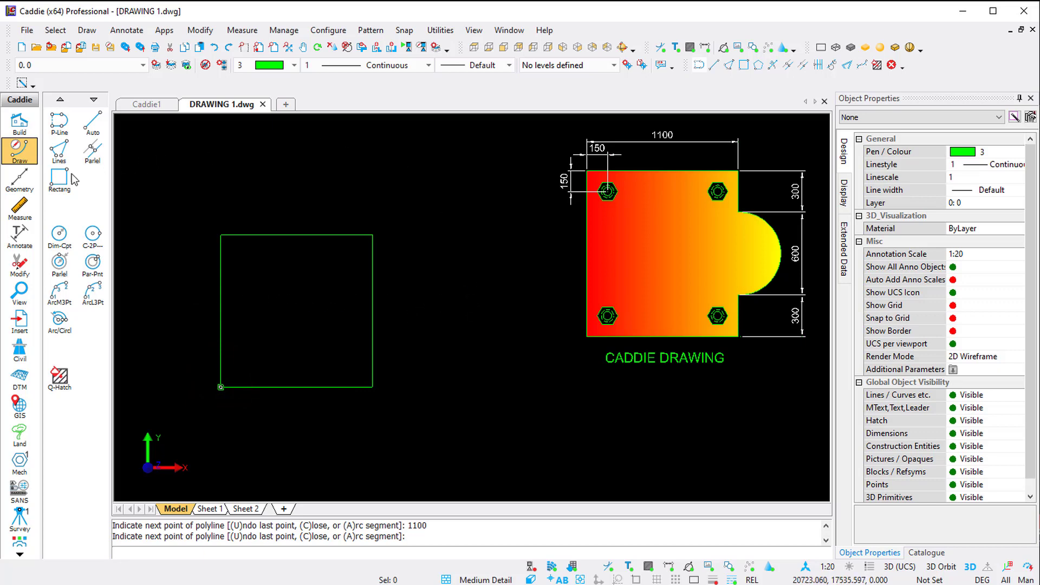
Step: Place a horizontal construction line through the midpoint of the square's right side
{"action": "left_click", "coordinate": [19, 180]}
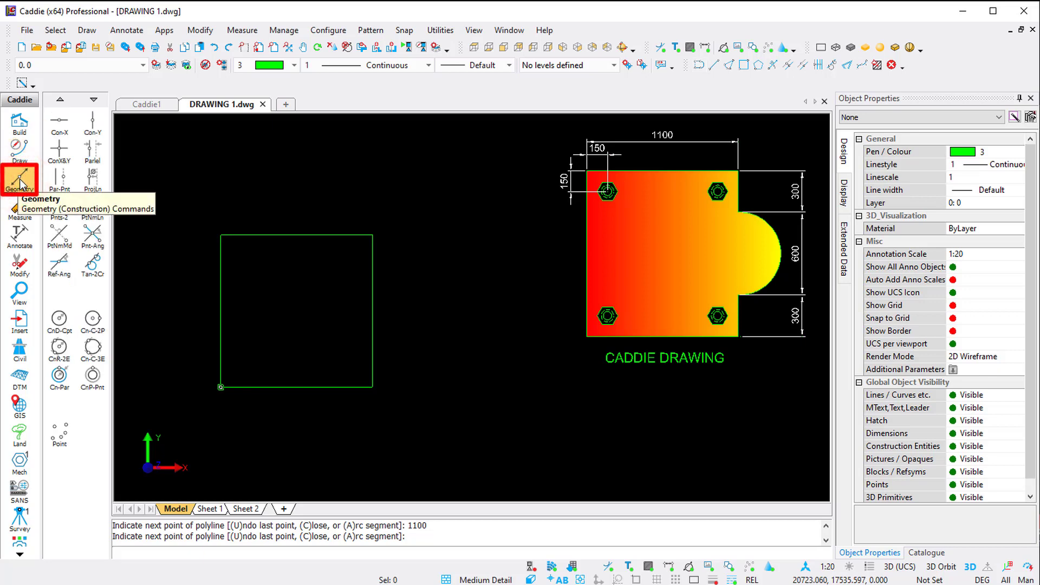
{"action": "left_click", "coordinate": [57, 126]}
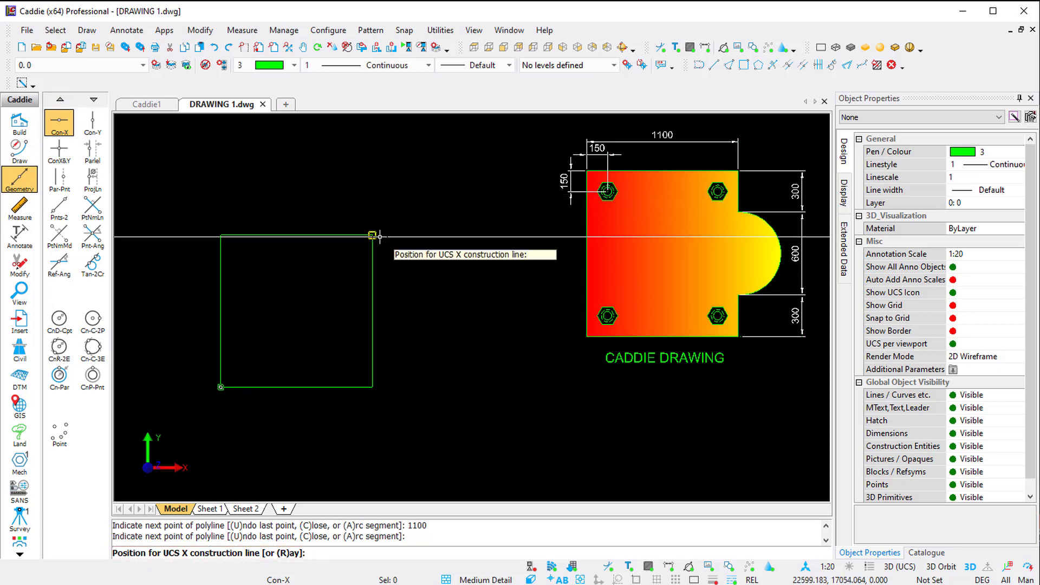
{"action": "left_click", "coordinate": [362, 318]}
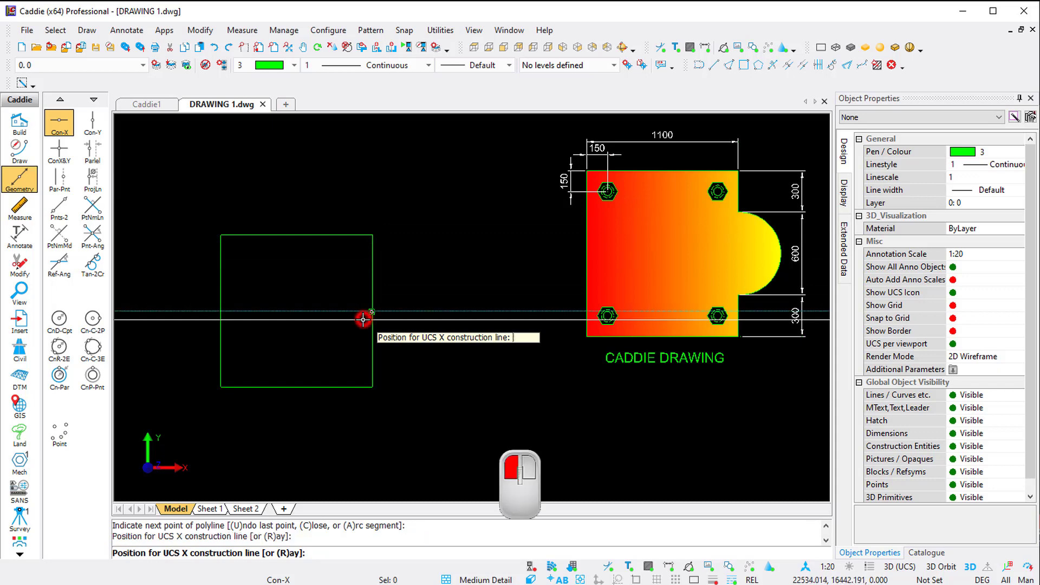
{"action": "key", "text": "Escape"}
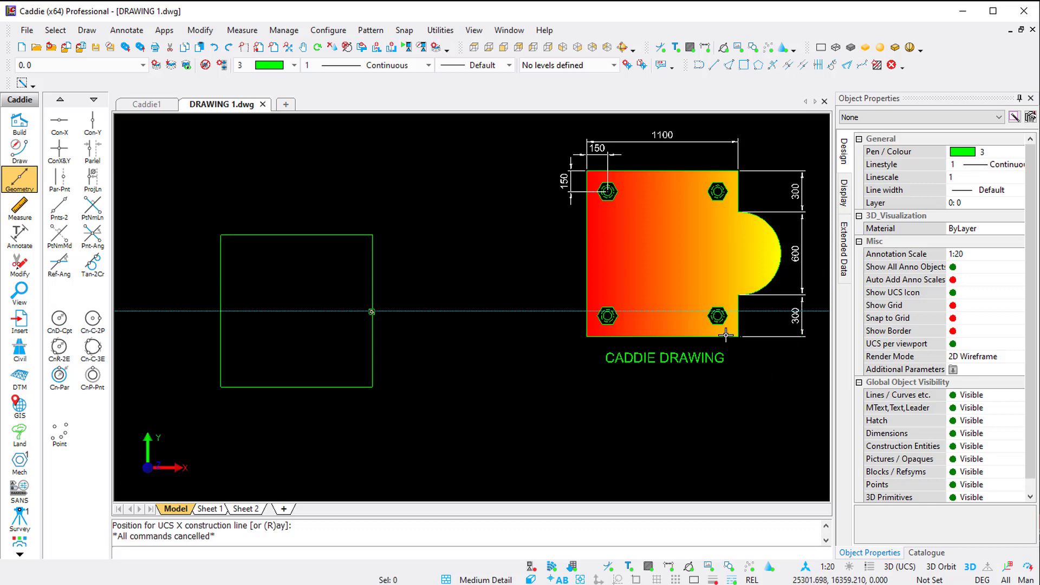
Step: Draw a circle of radius 300 centred where the construction line crosses the square's right side
{"action": "left_click", "coordinate": [18, 154]}
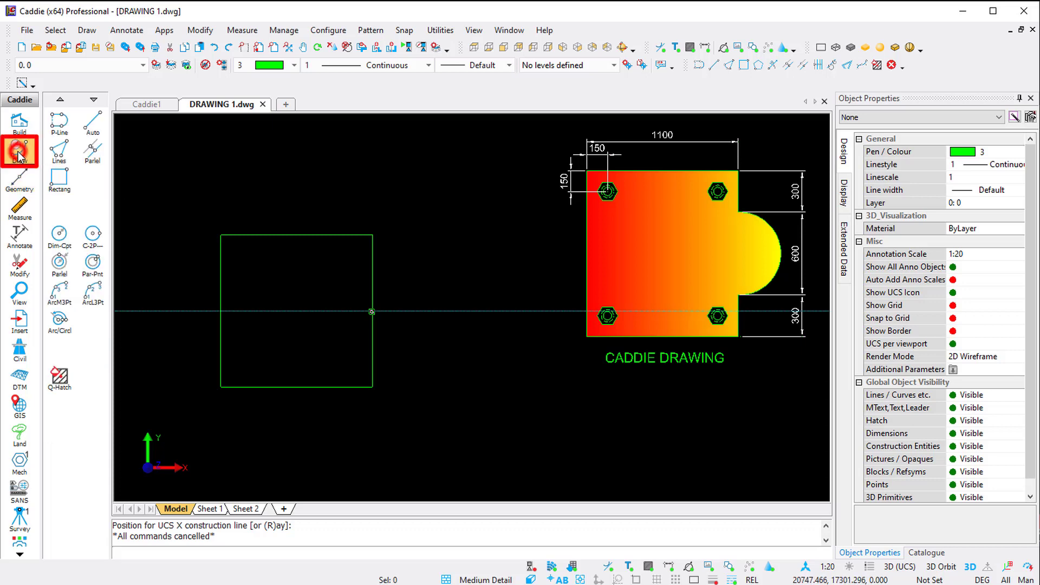
{"action": "left_click", "coordinate": [64, 242]}
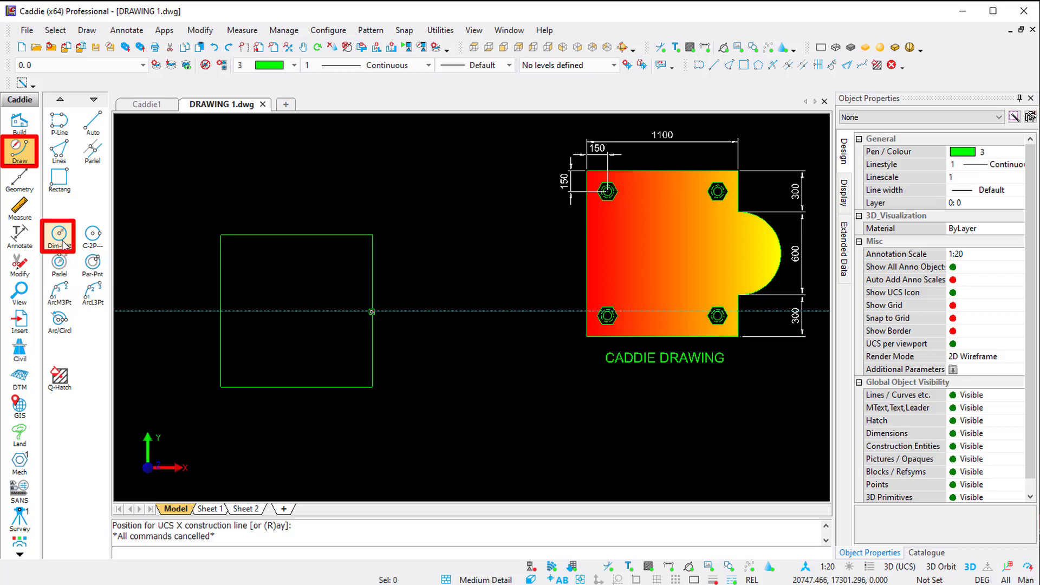
{"action": "left_click", "coordinate": [64, 243]}
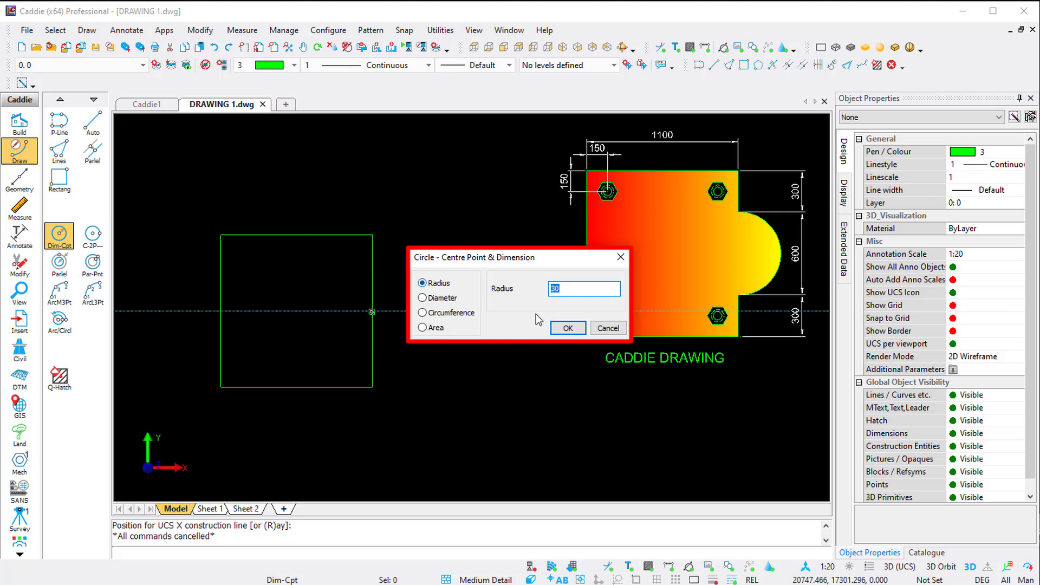
{"action": "left_click", "coordinate": [581, 294]}
{"action": "type", "text": "0"}
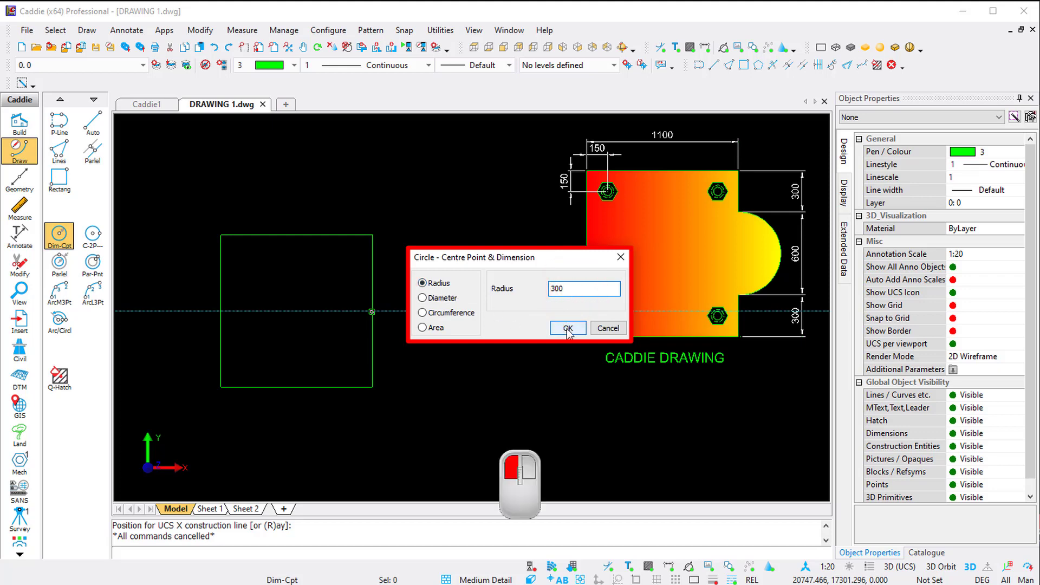
{"action": "left_click", "coordinate": [567, 329]}
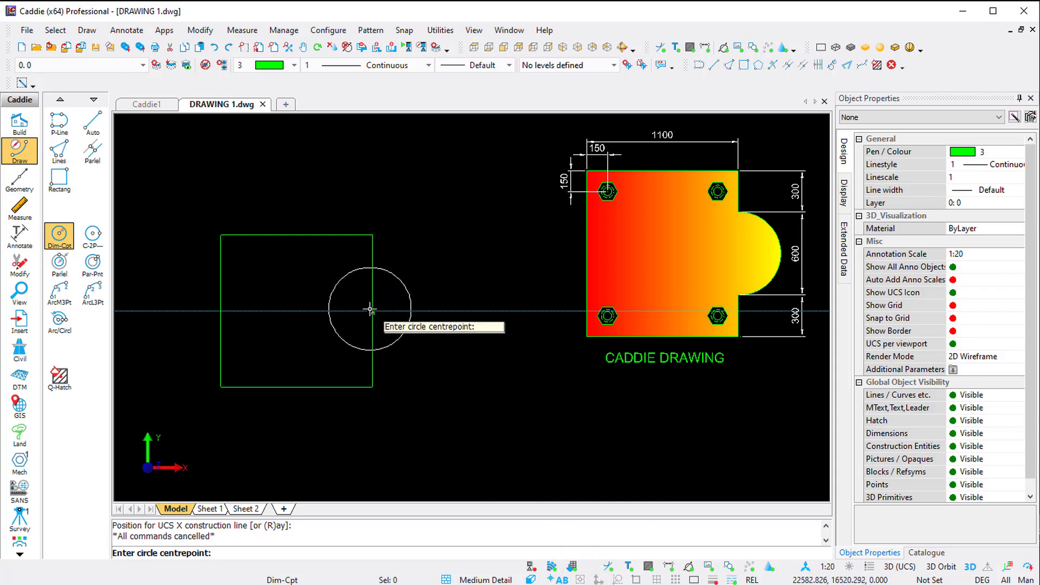
{"action": "key", "text": "s"}
{"action": "left_click", "coordinate": [371, 311]}
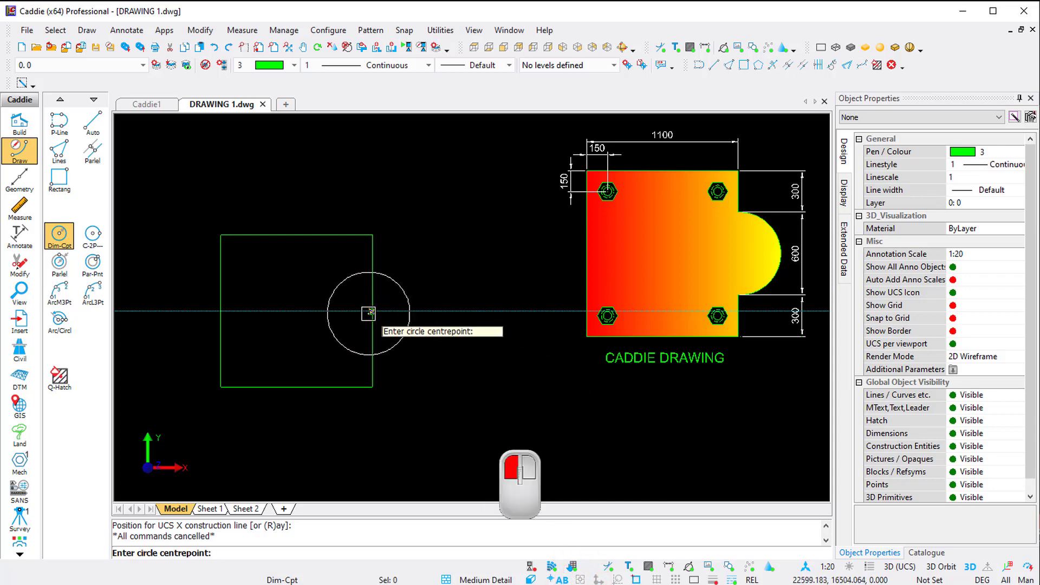
{"action": "key", "text": "Escape"}
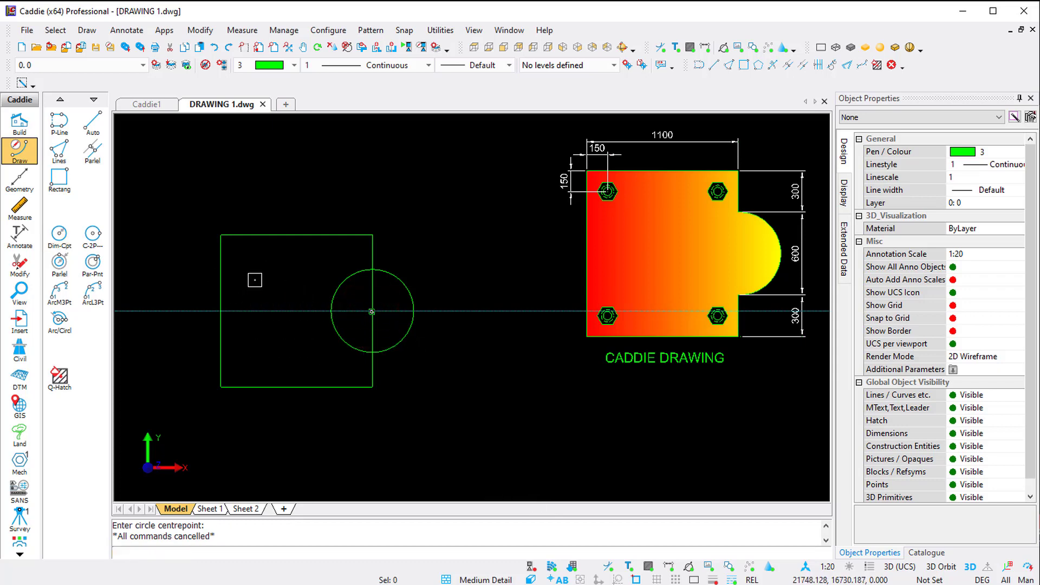
Step: Delete the circle's half inside the square and the parts of the square's right side within the circle
{"action": "scroll", "coordinate": [347, 324], "scroll_direction": "up", "scroll_amount": 3}
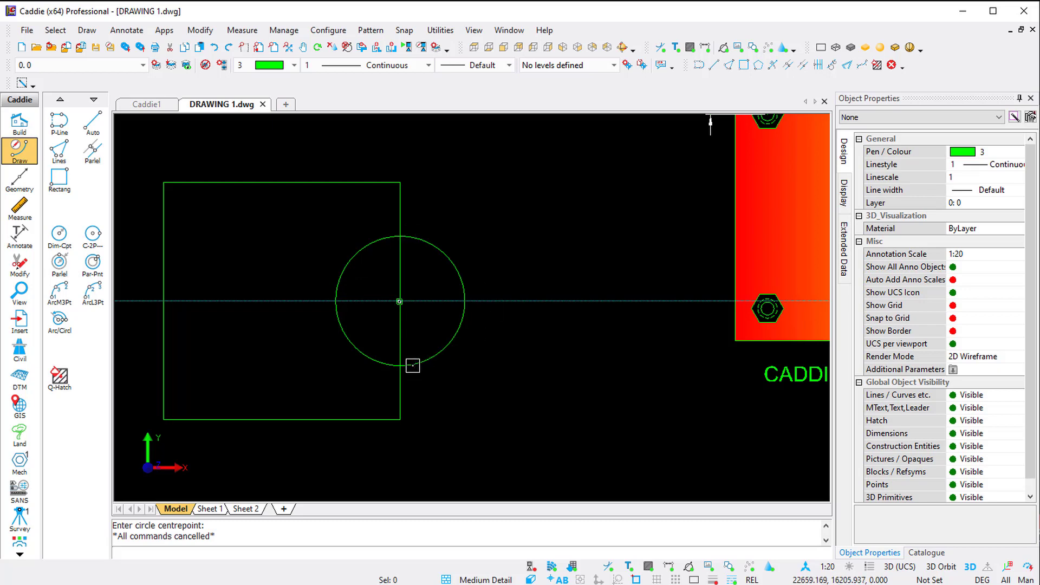
{"action": "left_click", "coordinate": [19, 269]}
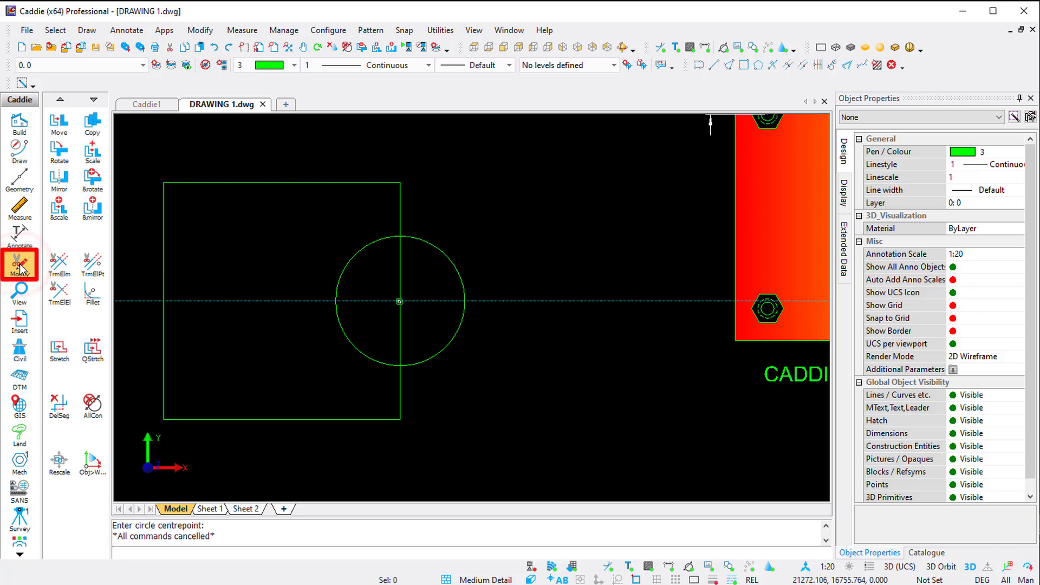
{"action": "left_click", "coordinate": [60, 411]}
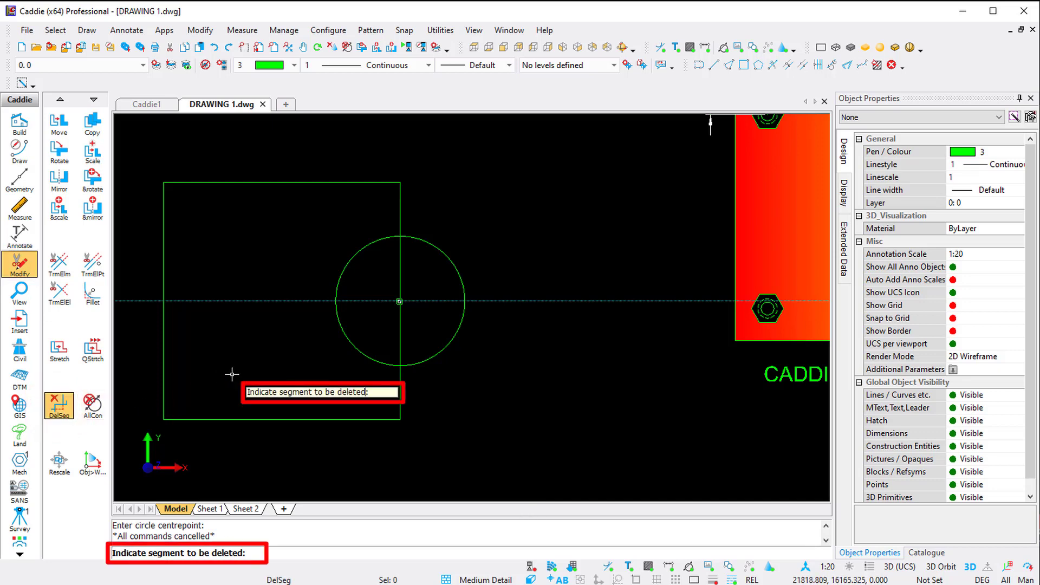
{"action": "left_click", "coordinate": [350, 346]}
{"action": "left_click", "coordinate": [400, 286]}
{"action": "left_click", "coordinate": [401, 336]}
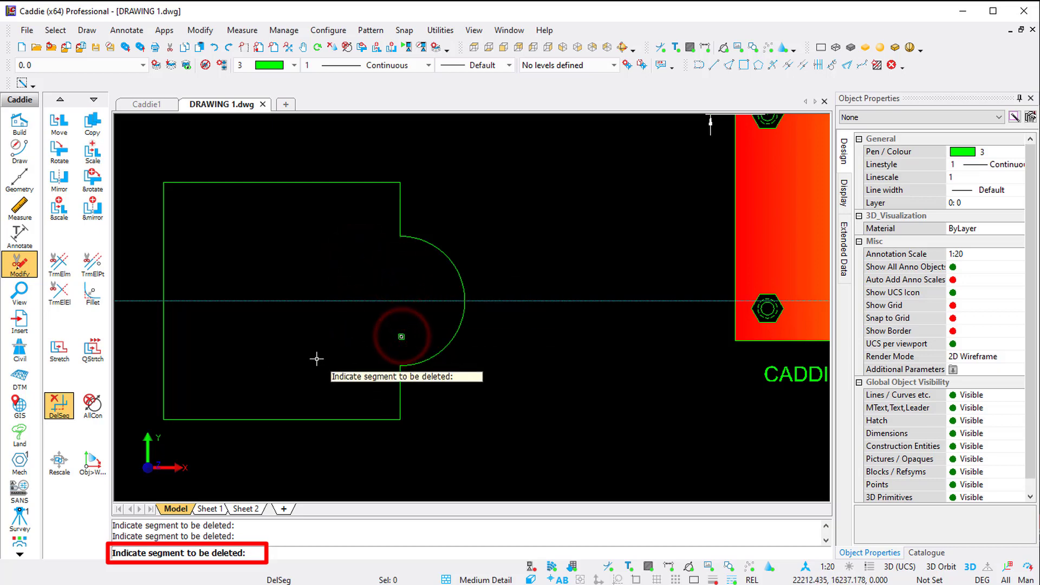
{"action": "key", "text": "Escape"}
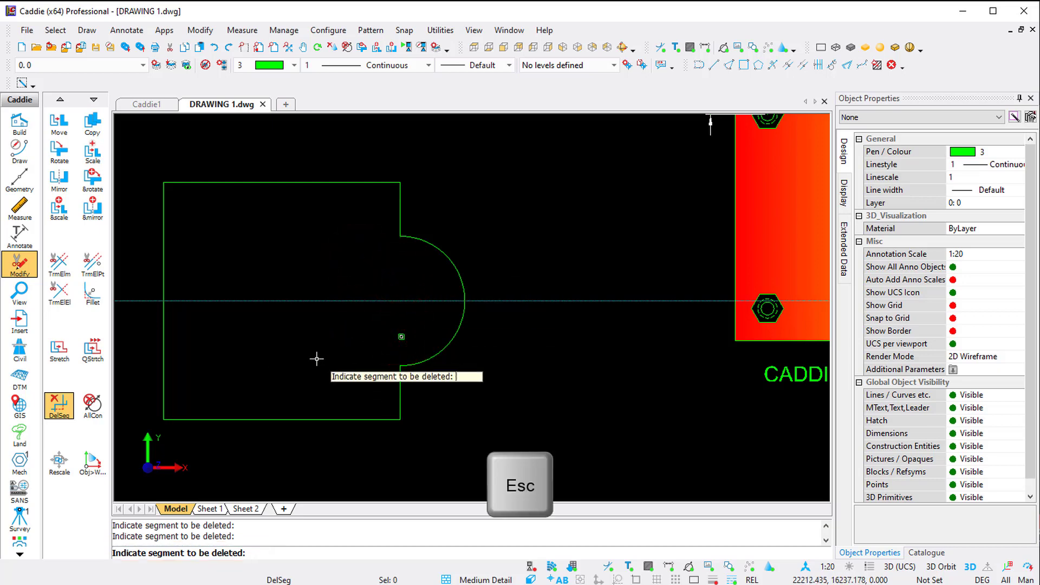
Step: Delete the horizontal construction line running through the middle of the new outline
{"action": "scroll", "coordinate": [328, 346], "scroll_direction": "down", "scroll_amount": 3}
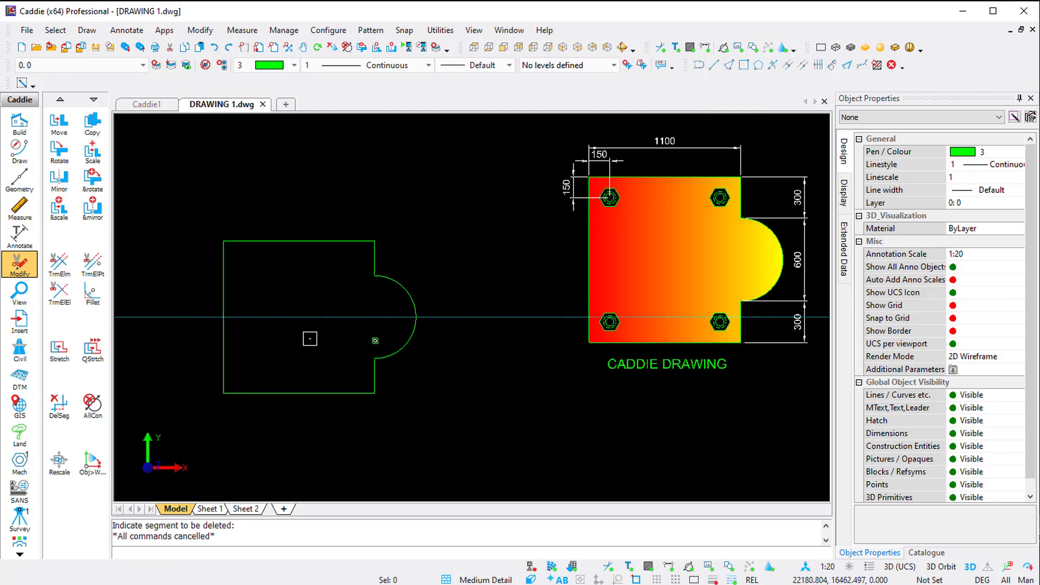
{"action": "left_click", "coordinate": [313, 317]}
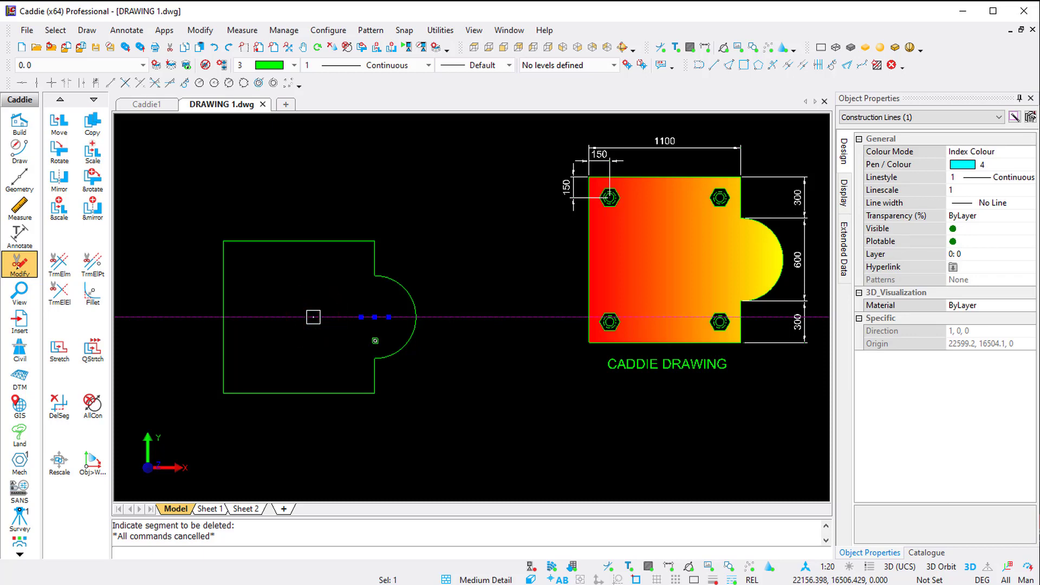
{"action": "key", "text": "Delete"}
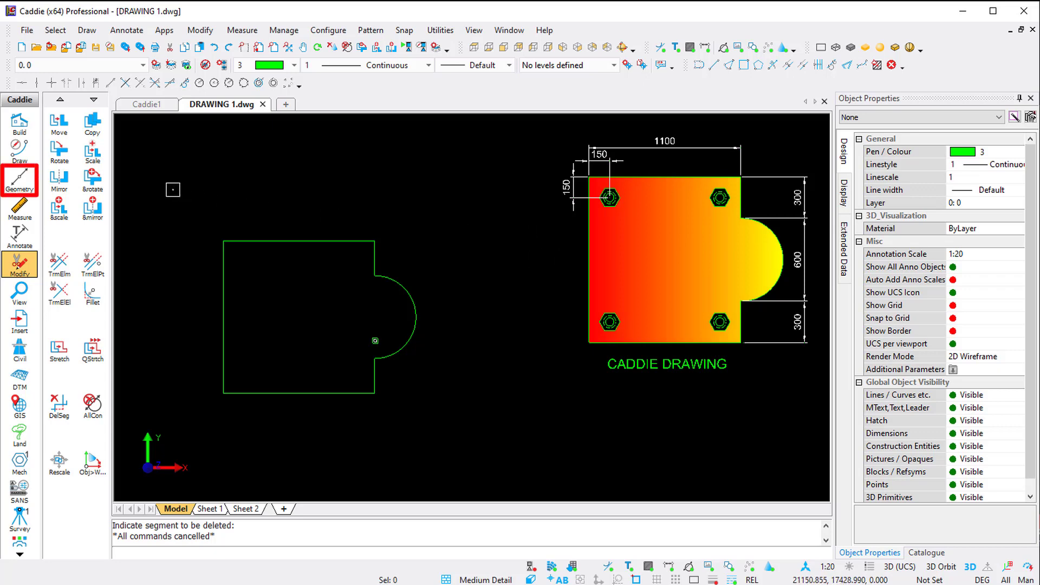
Step: Add parallel construction lines at a distance of 150 inside the outline's left, bottom, right and top edges
{"action": "left_click", "coordinate": [18, 179]}
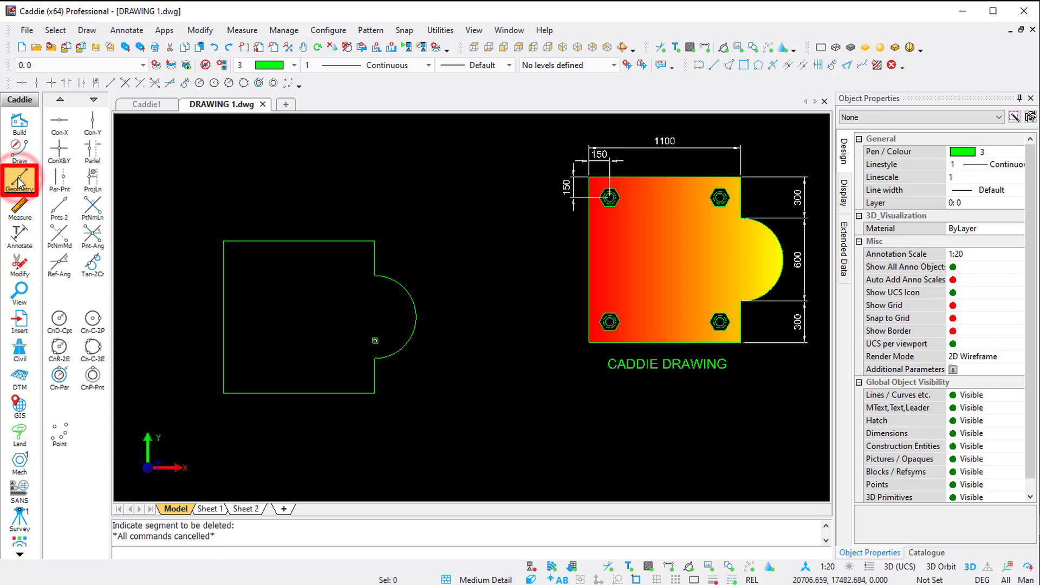
{"action": "left_click", "coordinate": [93, 151]}
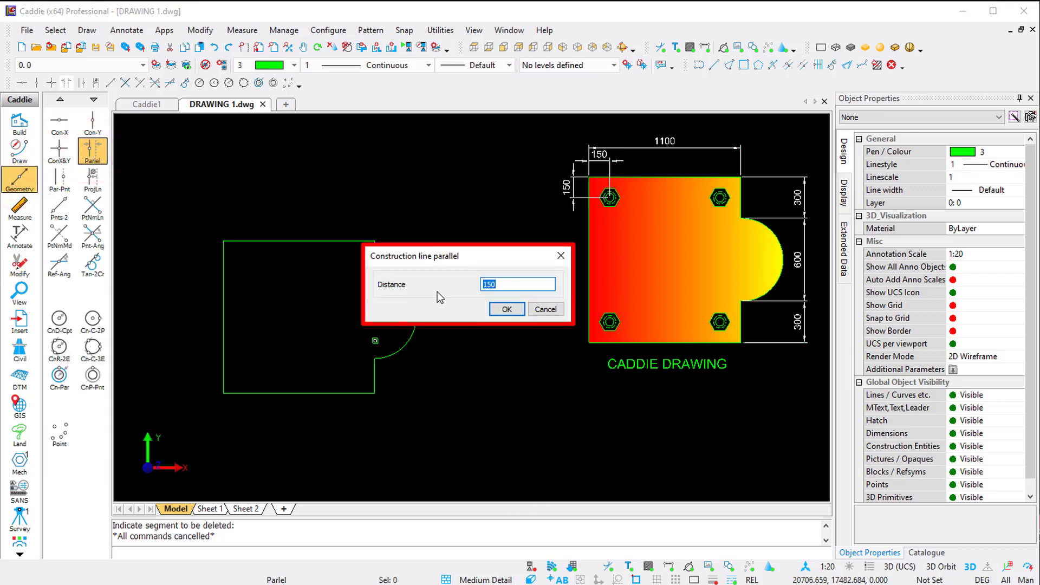
{"action": "left_click", "coordinate": [507, 308]}
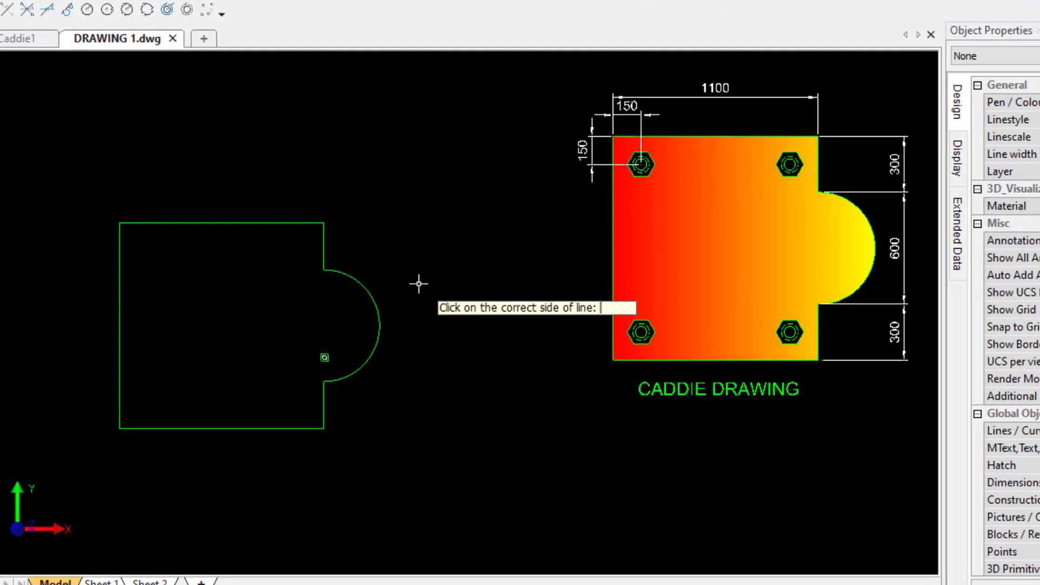
{"action": "left_click", "coordinate": [130, 296]}
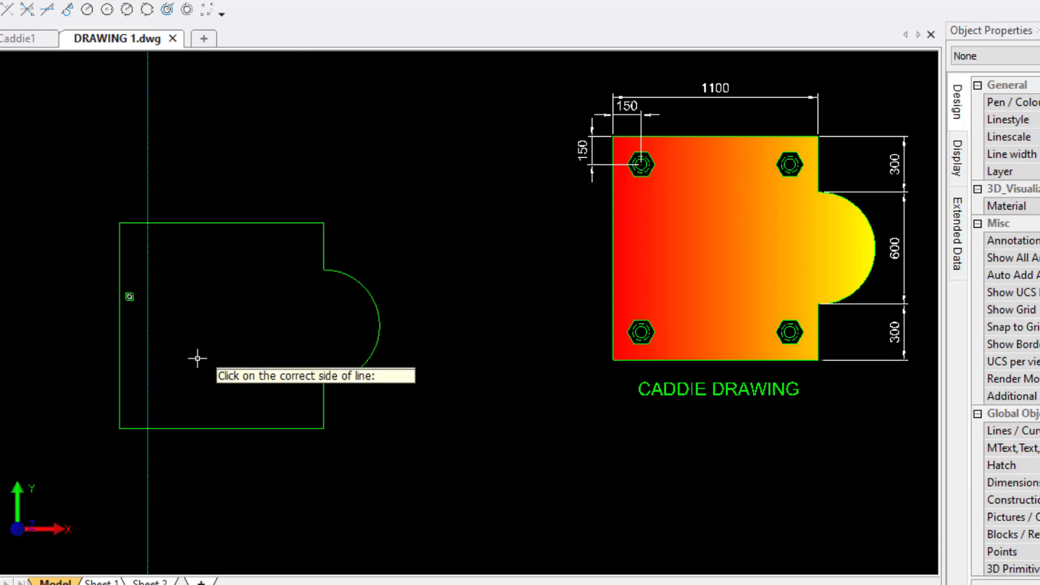
{"action": "left_click", "coordinate": [191, 416]}
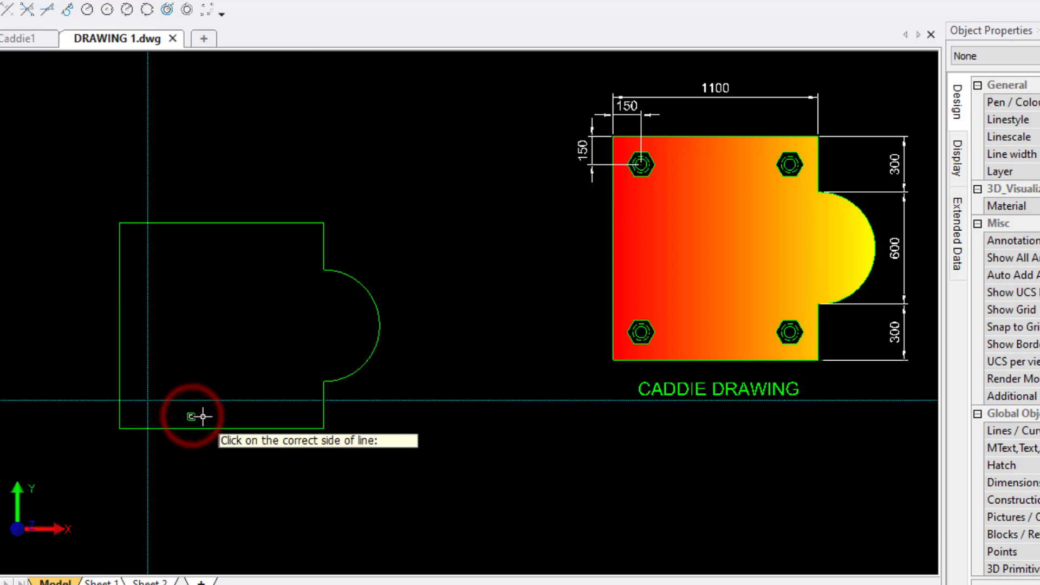
{"action": "left_click", "coordinate": [314, 415]}
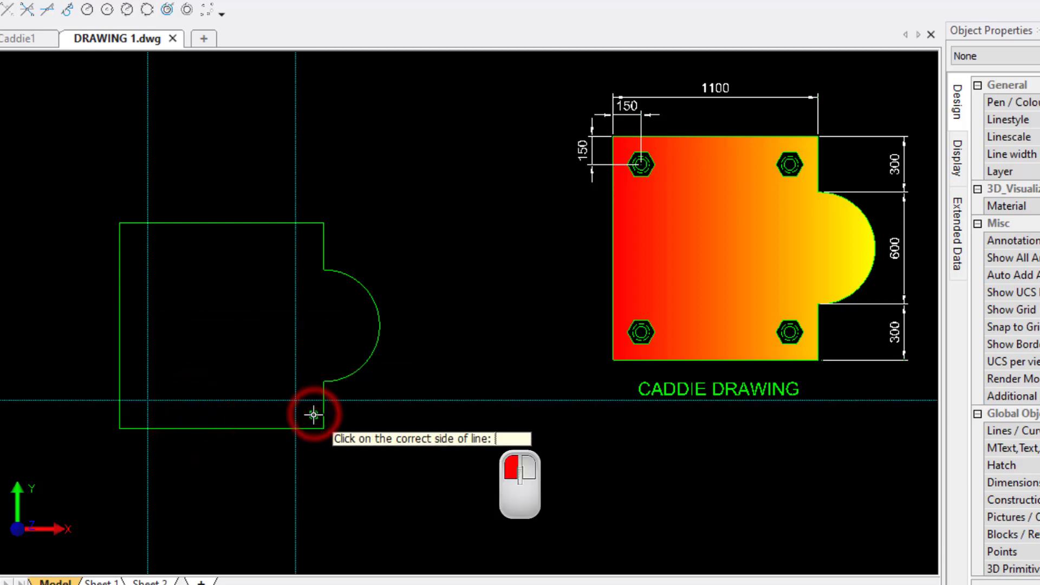
{"action": "left_click", "coordinate": [226, 237]}
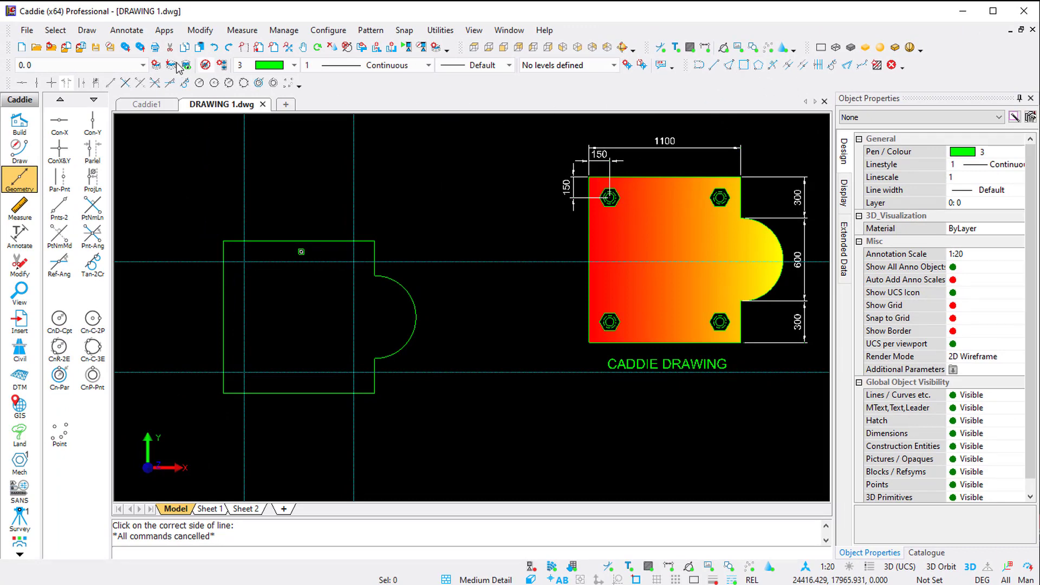
Step: Draw a six-sided polygon with an outside diameter of 150, centred on the construction-line crossing near the new outline's upper-left corner
{"action": "left_click", "coordinate": [87, 31]}
{"action": "mouse_move", "coordinate": [103, 46]}
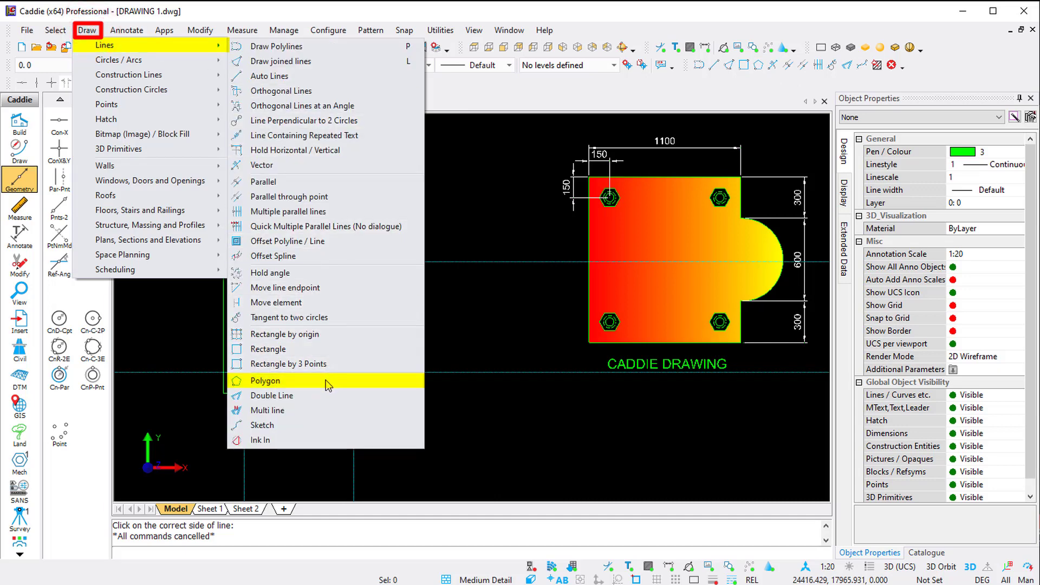
{"action": "left_click", "coordinate": [759, 65]}
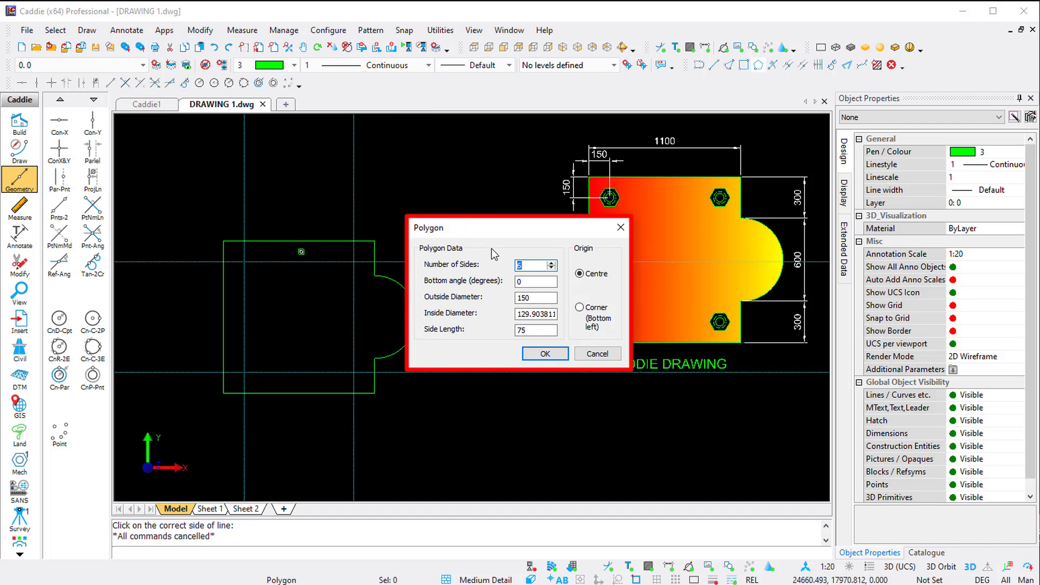
{"action": "type", "text": "6"}
{"action": "left_click", "coordinate": [532, 264]}
{"action": "left_click", "coordinate": [542, 296]}
{"action": "left_click", "coordinate": [547, 353]}
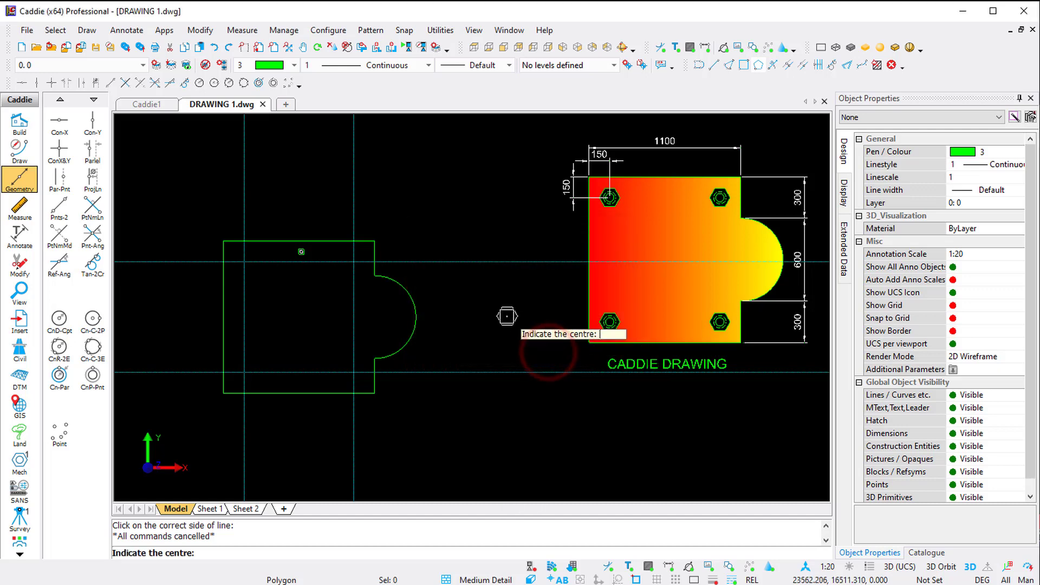
{"action": "scroll", "coordinate": [507, 315], "scroll_direction": "up", "scroll_amount": 4}
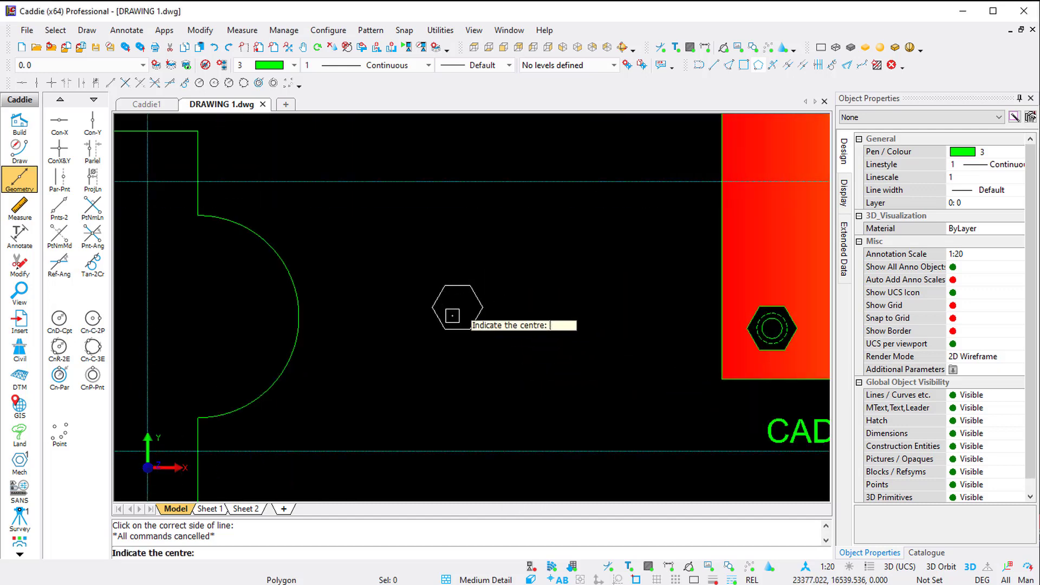
{"action": "scroll", "coordinate": [429, 290], "scroll_direction": "down", "scroll_amount": 2}
{"action": "middle_click_drag", "start_coordinate": [429, 290], "coordinate": [697, 325]}
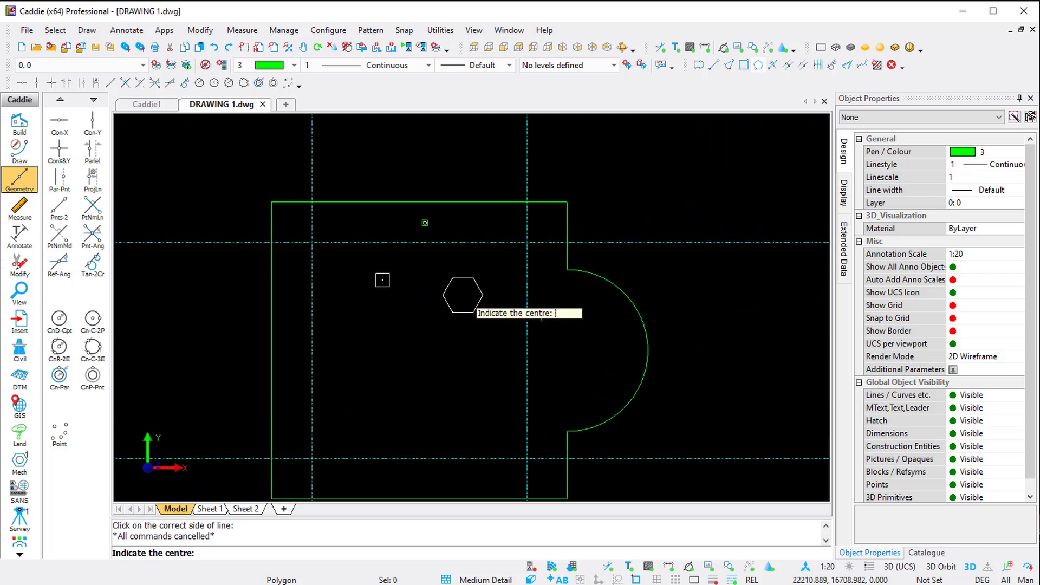
{"action": "scroll", "coordinate": [308, 236], "scroll_direction": "up", "scroll_amount": 3}
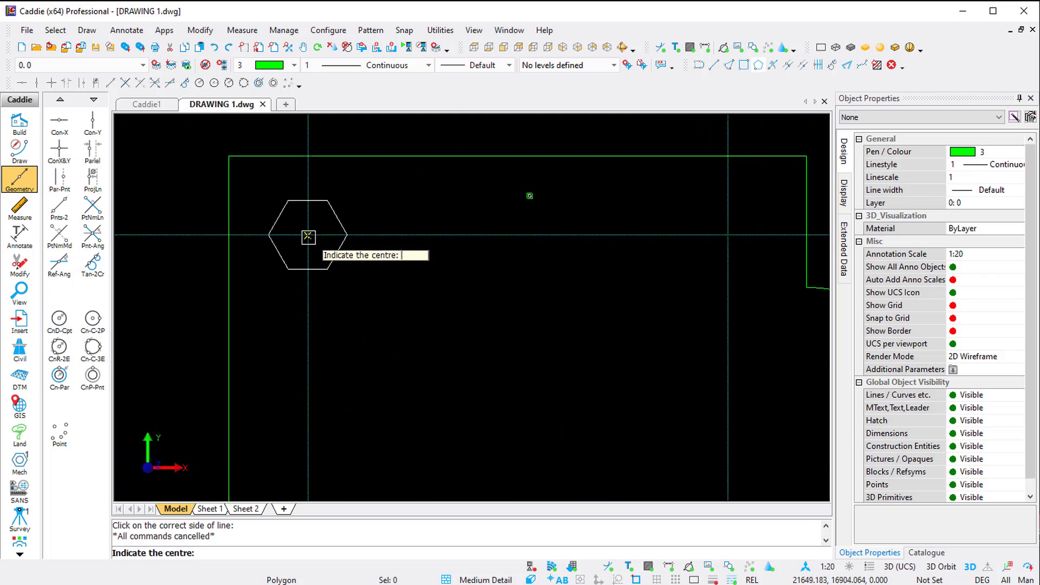
{"action": "left_click", "coordinate": [308, 236]}
{"action": "key", "text": "Escape"}
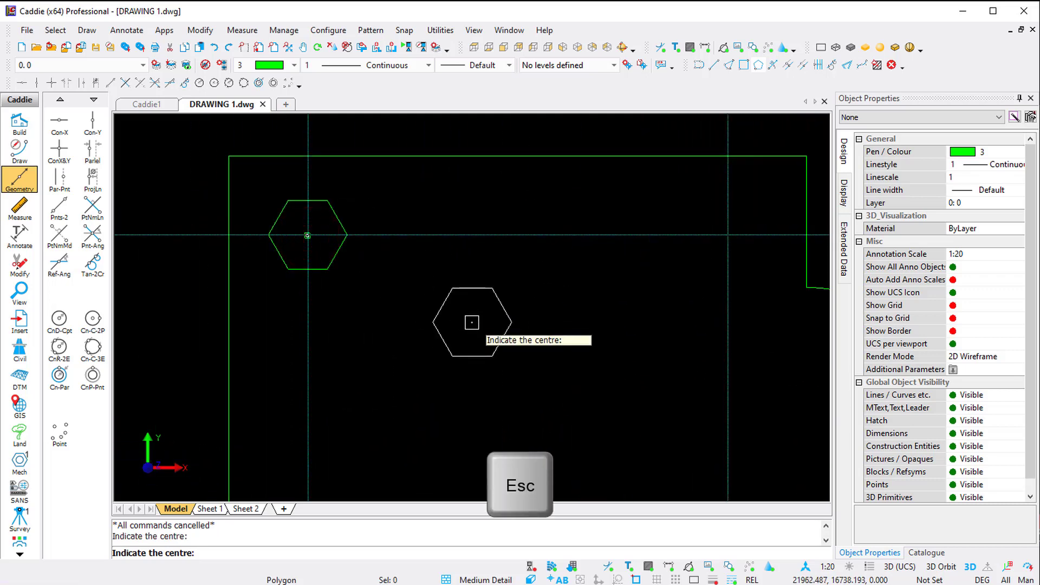
{"action": "key", "text": "Escape"}
{"action": "key", "text": "r"}
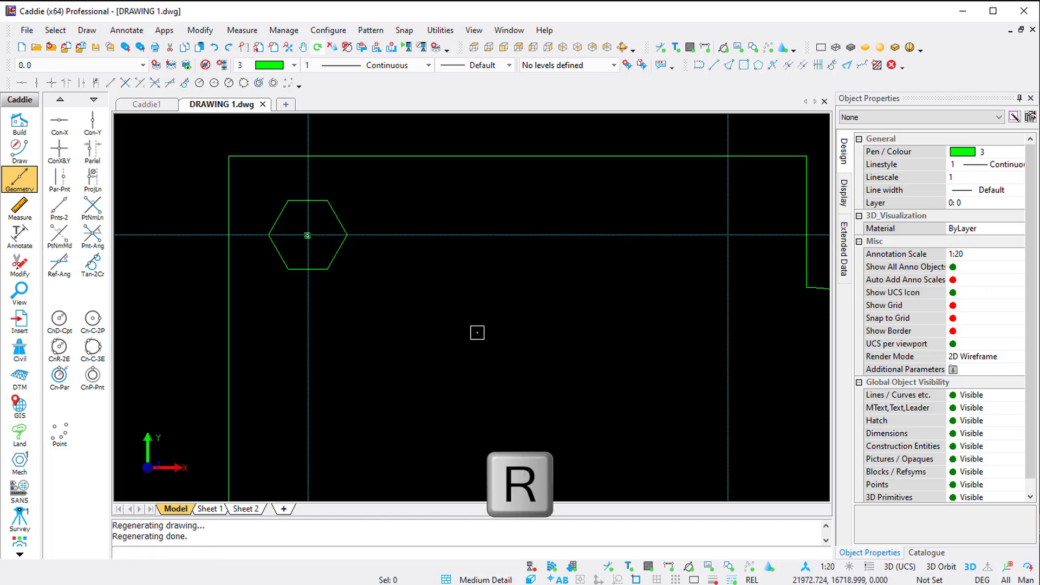
Step: Draw a circle of radius 30 centred on the construction-line crossing inside the new hexagon
{"action": "scroll", "coordinate": [355, 294], "scroll_direction": "down", "scroll_amount": 5}
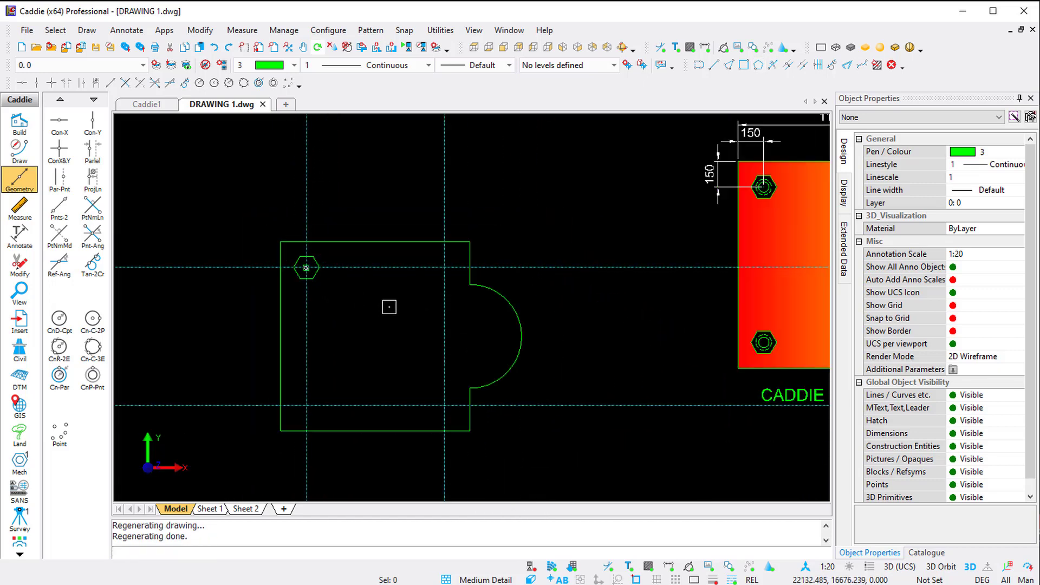
{"action": "scroll", "coordinate": [782, 176], "scroll_direction": "up", "scroll_amount": 5}
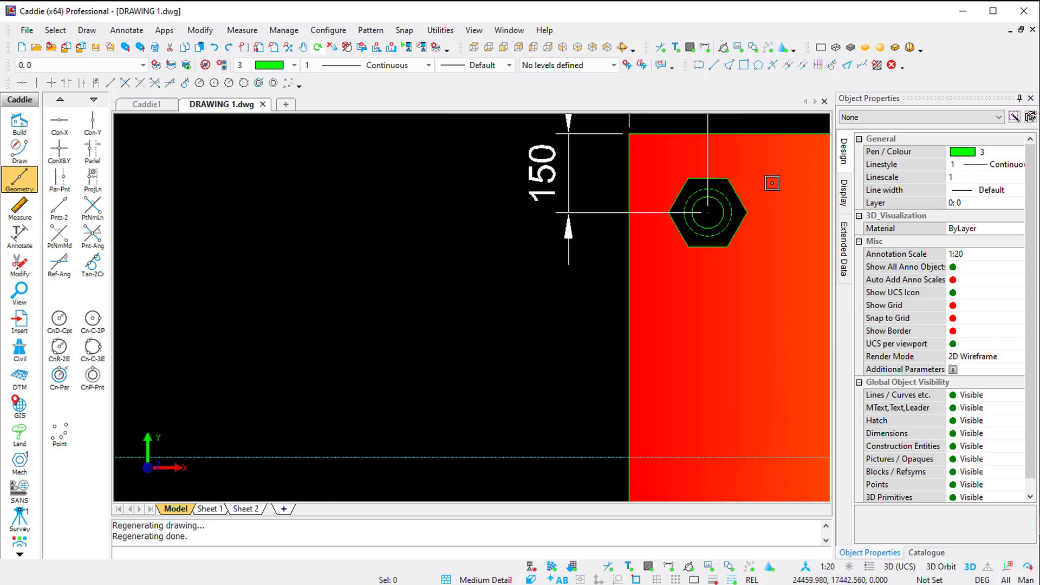
{"action": "middle_click_drag", "start_coordinate": [696, 242], "coordinate": [573, 332]}
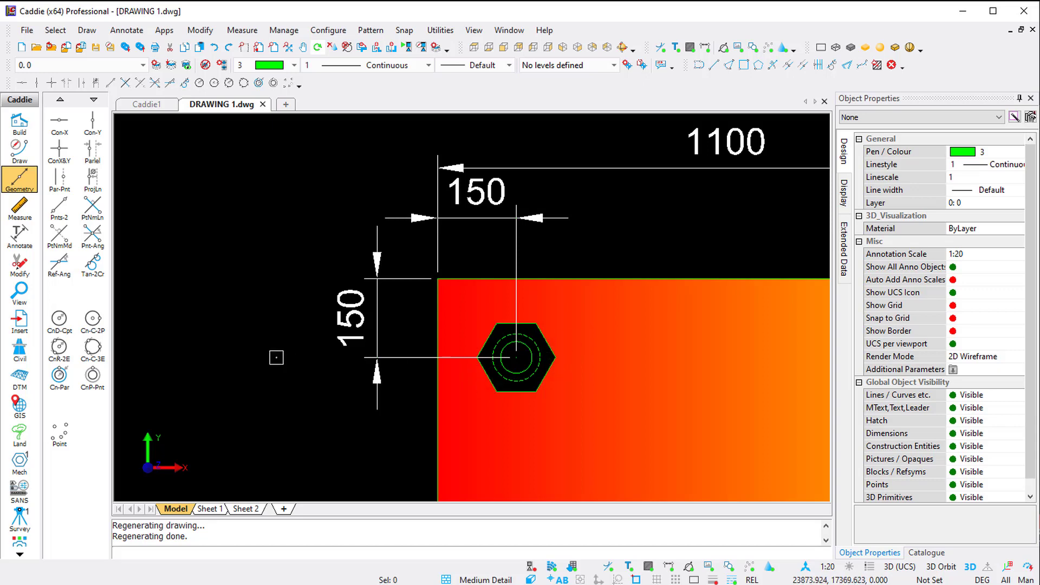
{"action": "scroll", "coordinate": [276, 357], "scroll_direction": "down", "scroll_amount": 3}
{"action": "middle_click_drag", "start_coordinate": [276, 358], "coordinate": [710, 258]}
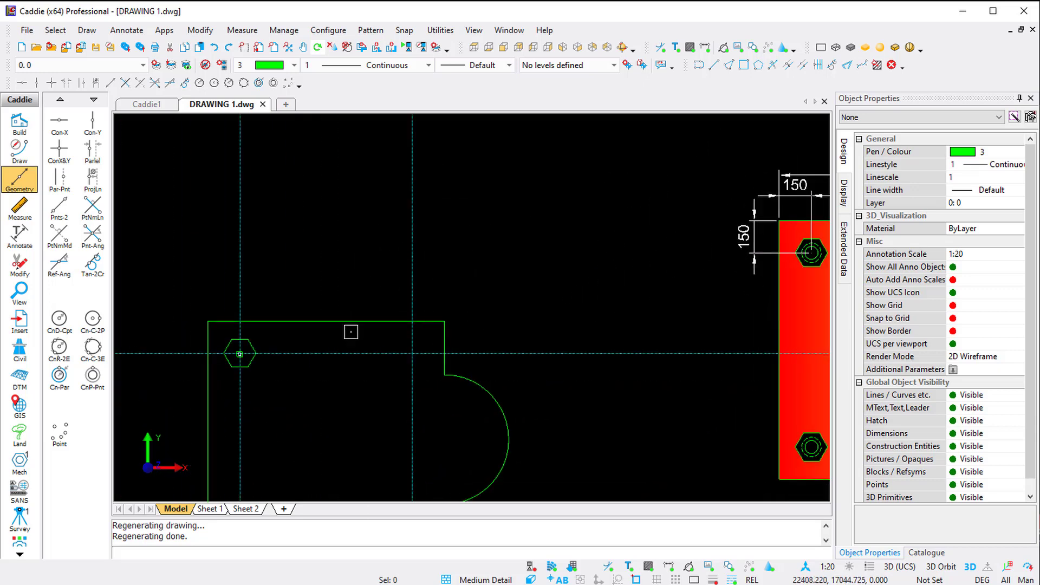
{"action": "left_click", "coordinate": [17, 155]}
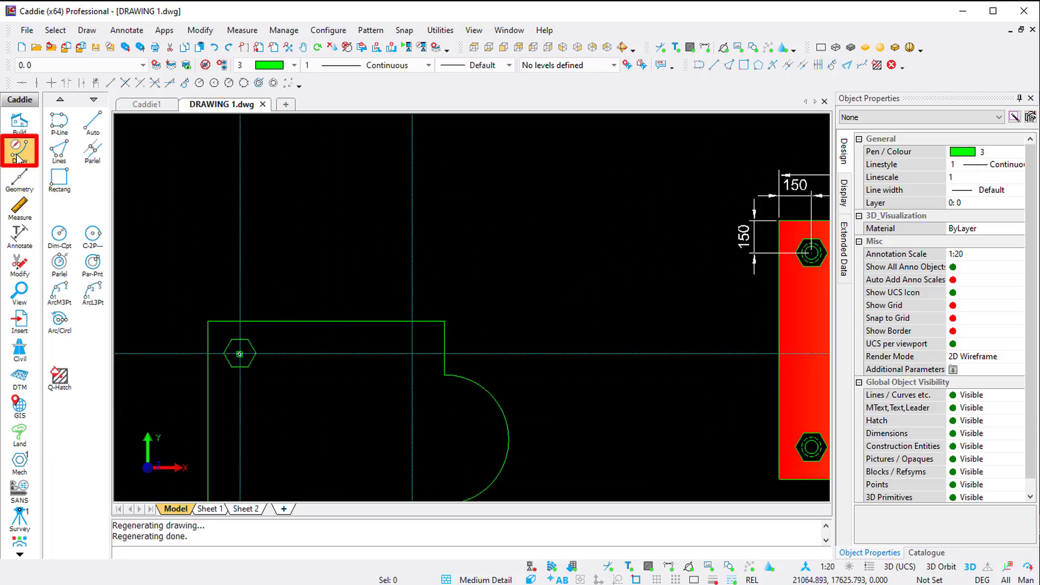
{"action": "left_click", "coordinate": [58, 234]}
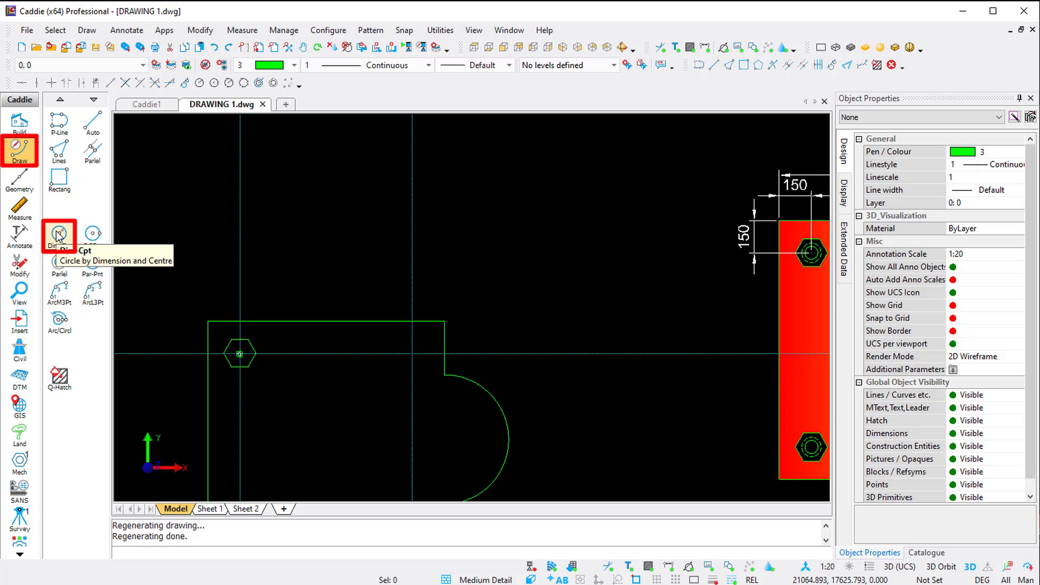
{"action": "left_click", "coordinate": [59, 234]}
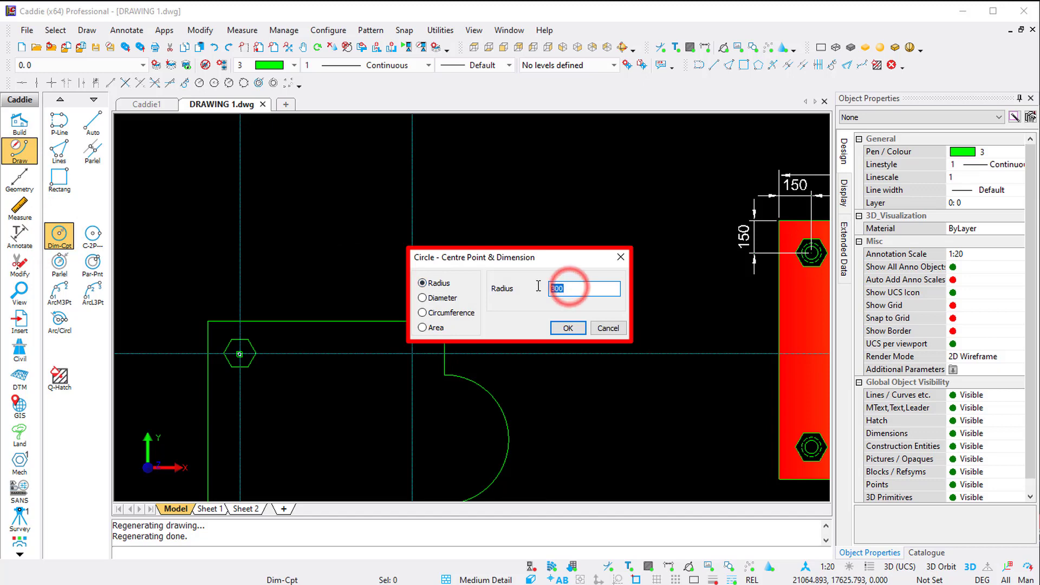
{"action": "type", "text": "30"}
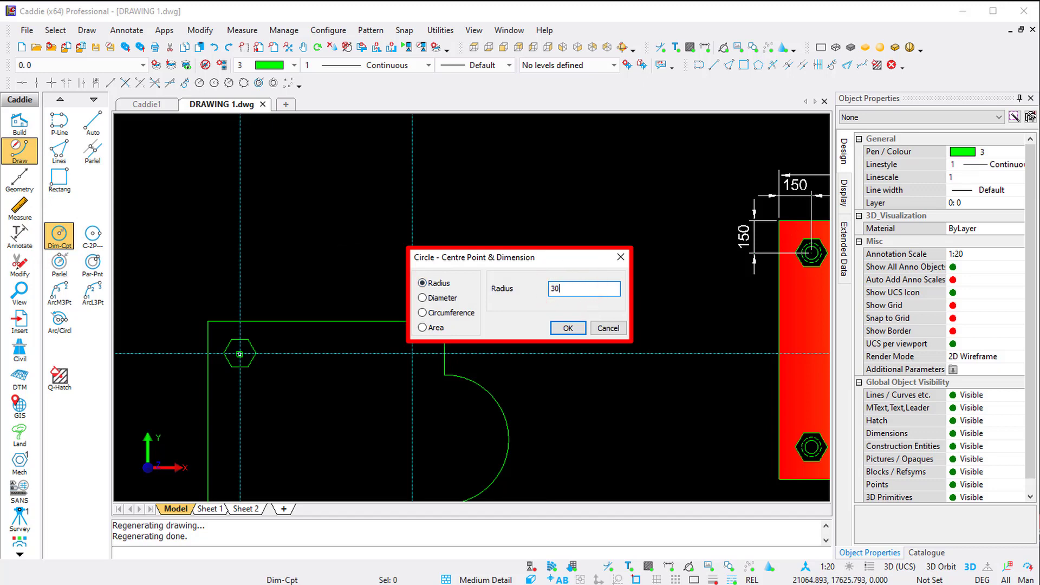
{"action": "left_click", "coordinate": [566, 328]}
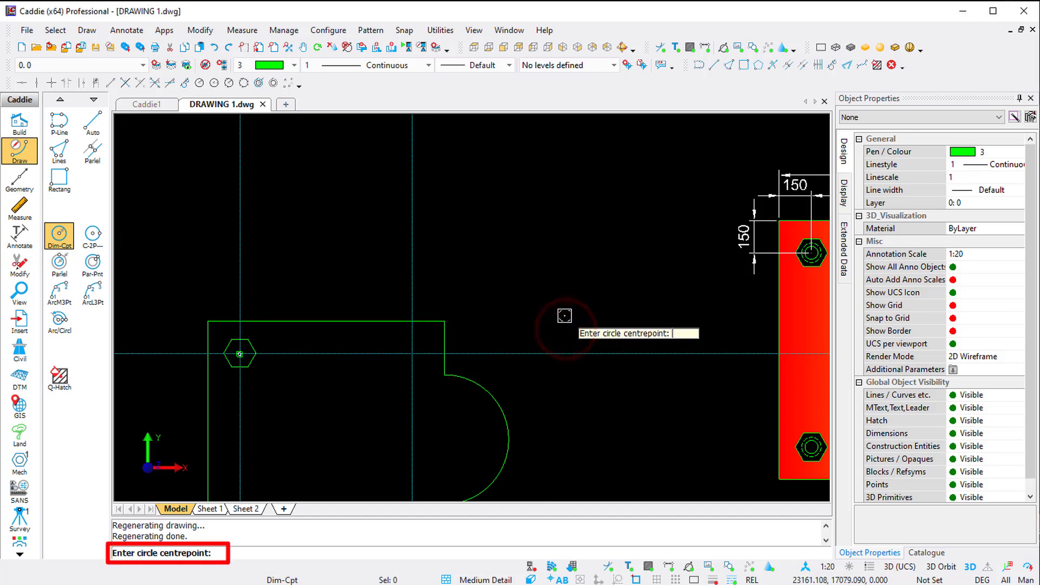
{"action": "scroll", "coordinate": [231, 349], "scroll_direction": "up", "scroll_amount": 1}
{"action": "scroll", "coordinate": [231, 350], "scroll_direction": "up", "scroll_amount": 6}
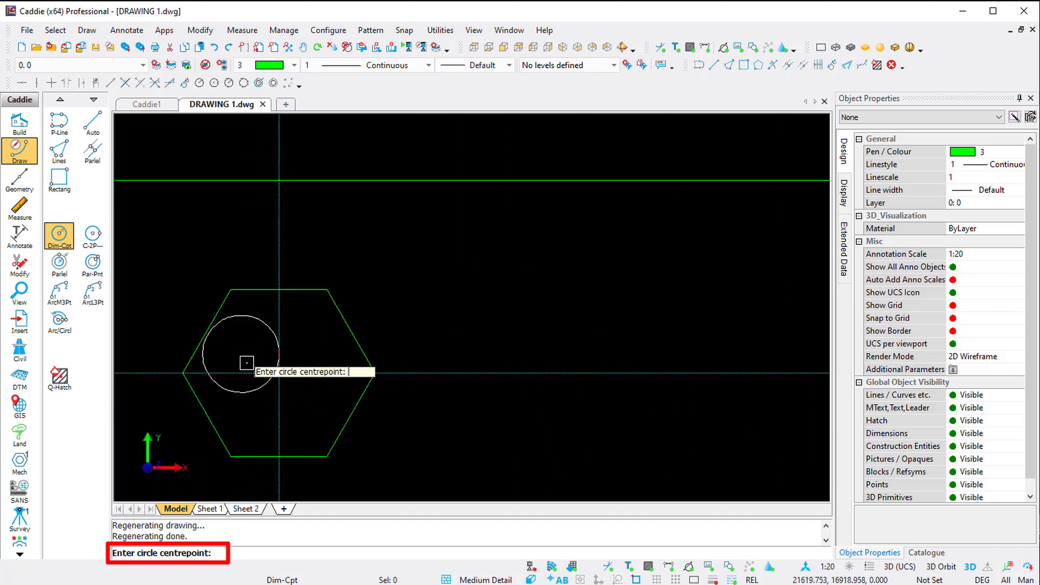
{"action": "left_click", "coordinate": [278, 372]}
{"action": "key", "text": "Escape"}
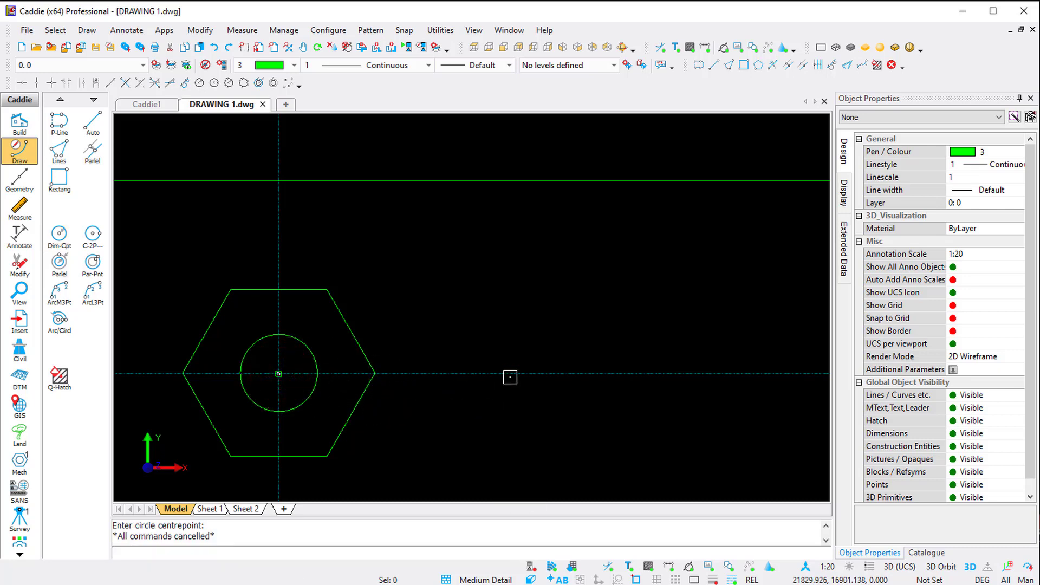
Step: Set up a parallel circle at a distance of 15 for the new bolt
{"action": "scroll", "coordinate": [433, 309], "scroll_direction": "down", "scroll_amount": 6}
{"action": "scroll", "coordinate": [713, 250], "scroll_direction": "down", "scroll_amount": 2}
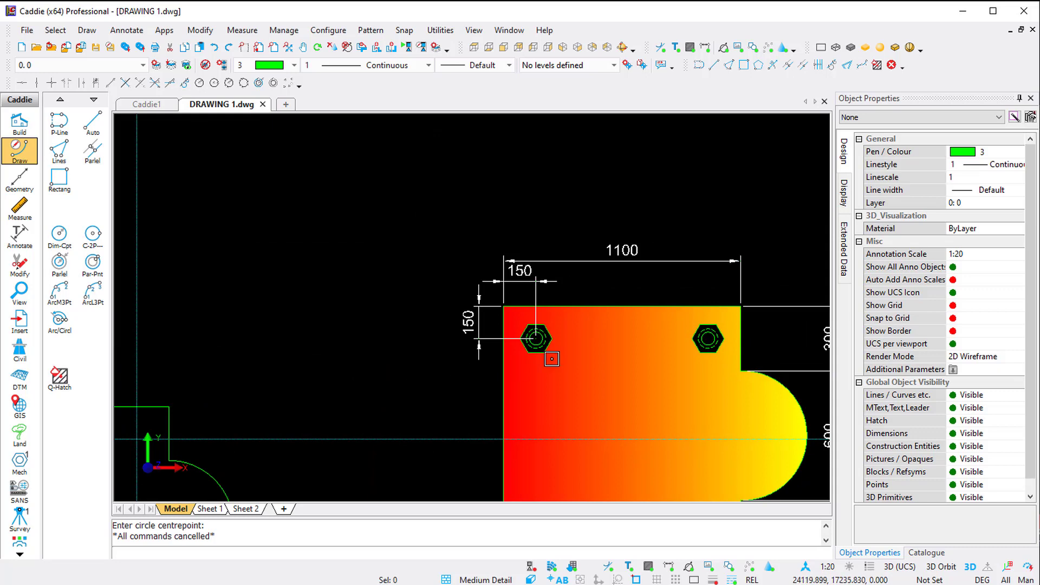
{"action": "scroll", "coordinate": [551, 359], "scroll_direction": "up", "scroll_amount": 6}
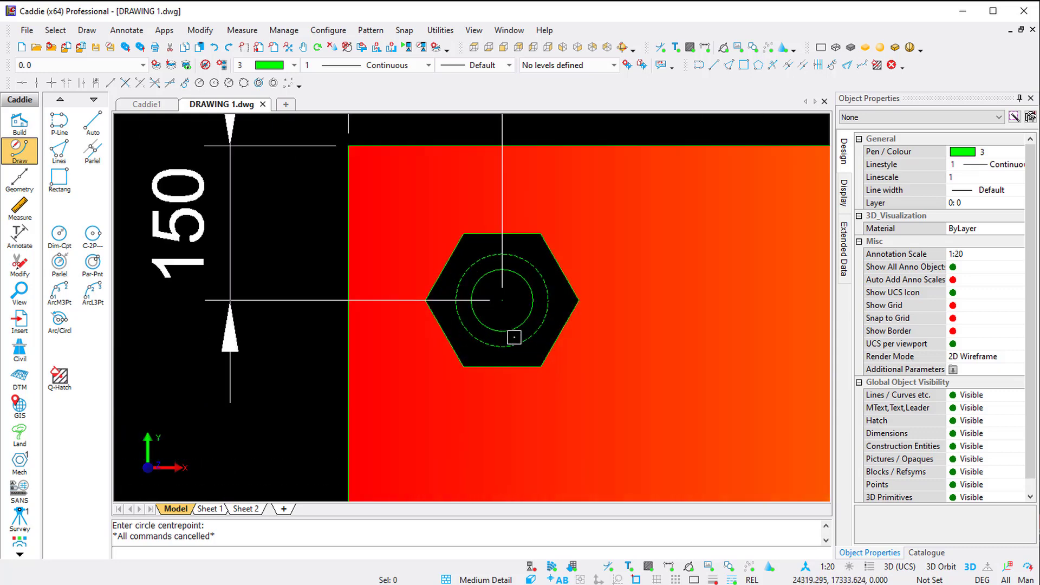
{"action": "scroll", "coordinate": [514, 337], "scroll_direction": "down", "scroll_amount": 3}
{"action": "middle_click_drag", "start_coordinate": [293, 371], "coordinate": [597, 260]}
{"action": "scroll", "coordinate": [399, 297], "scroll_direction": "up", "scroll_amount": 5}
{"action": "scroll", "coordinate": [255, 227], "scroll_direction": "up", "scroll_amount": 2}
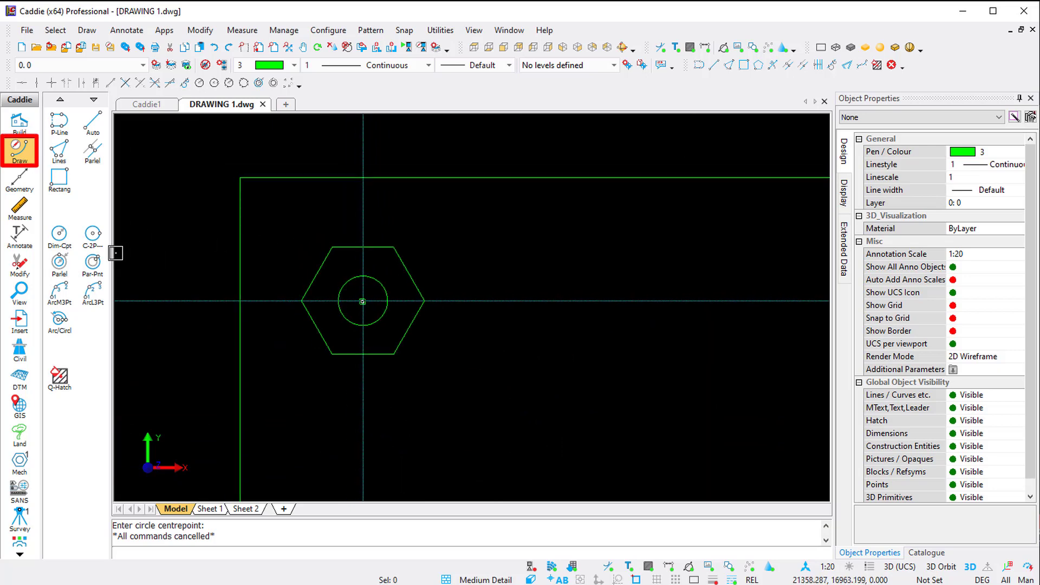
{"action": "left_click", "coordinate": [58, 264]}
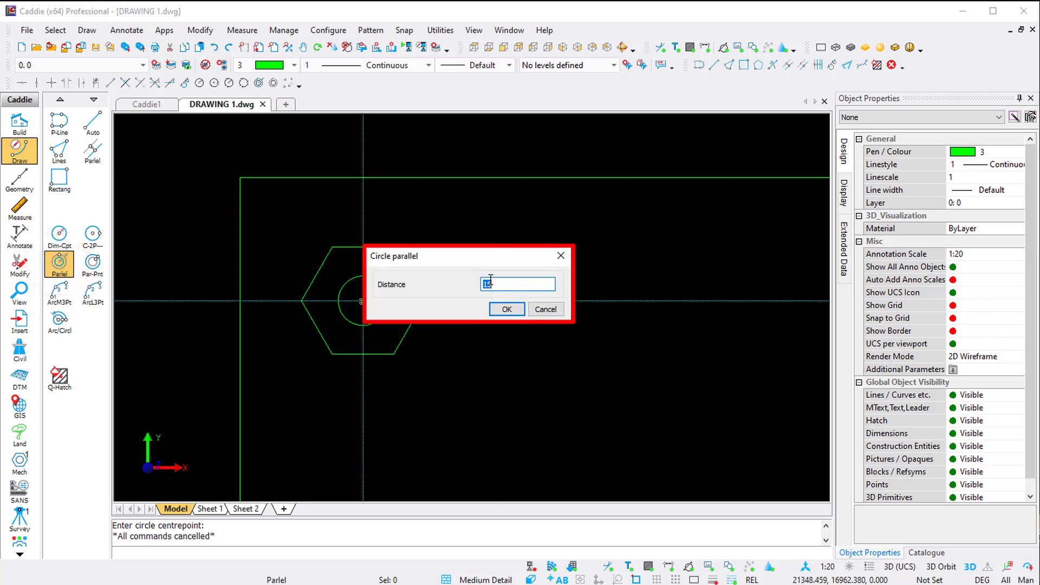
{"action": "left_click", "coordinate": [505, 308]}
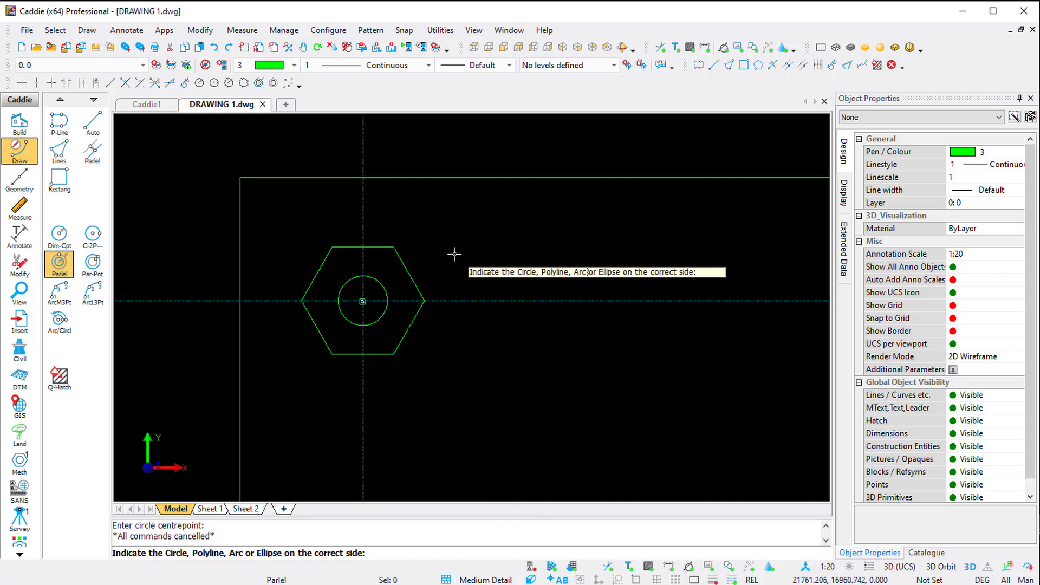
Step: Create the parallel circle outside the bolt's inner circle with linestyle PDASHED2 and white pen 7
{"action": "left_click", "coordinate": [342, 69]}
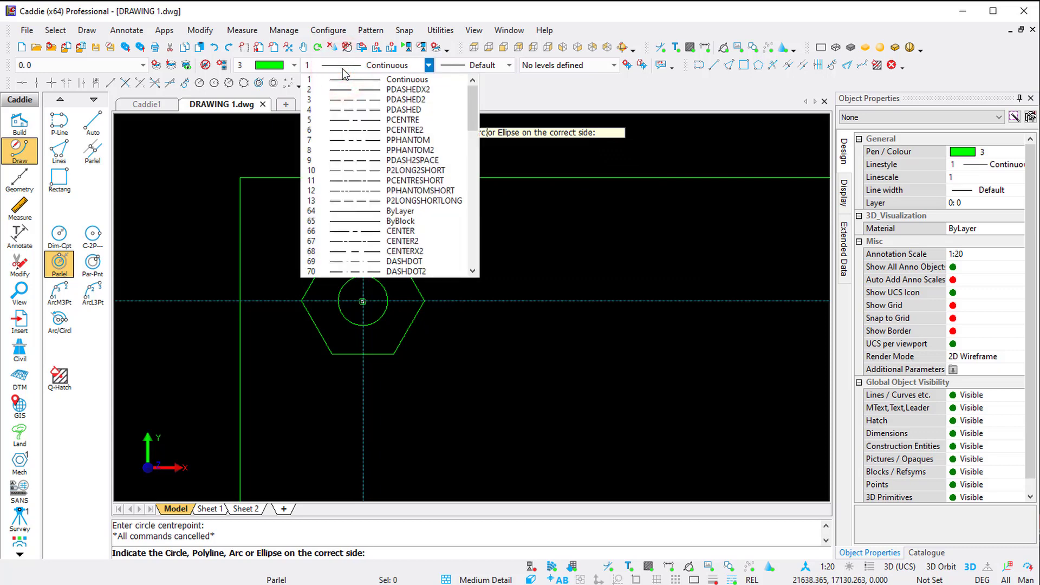
{"action": "left_click", "coordinate": [355, 100]}
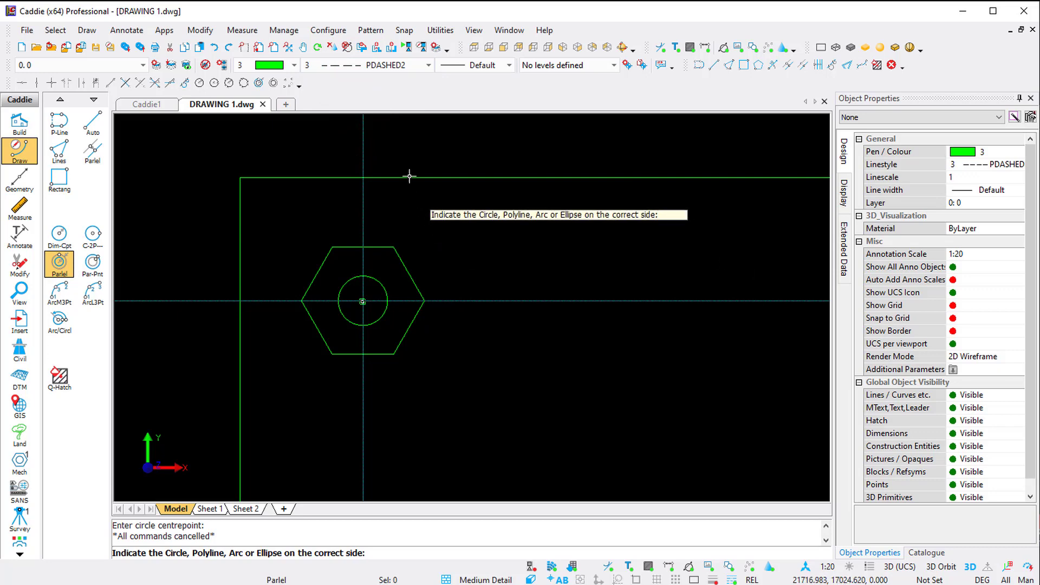
{"action": "left_click", "coordinate": [270, 66]}
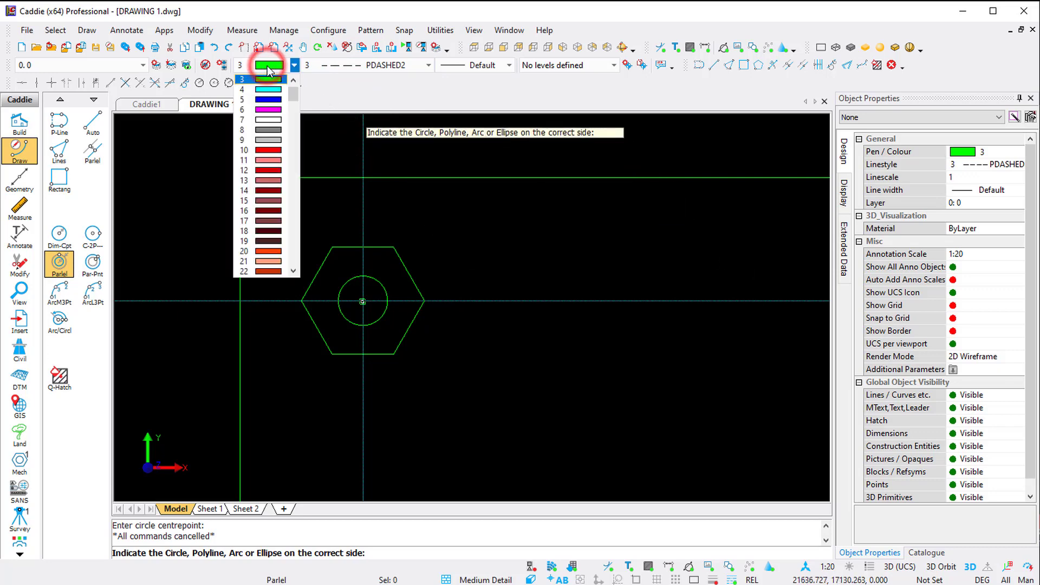
{"action": "key", "text": "Down"}
{"action": "key", "text": "Up"}
{"action": "key", "text": "Up"}
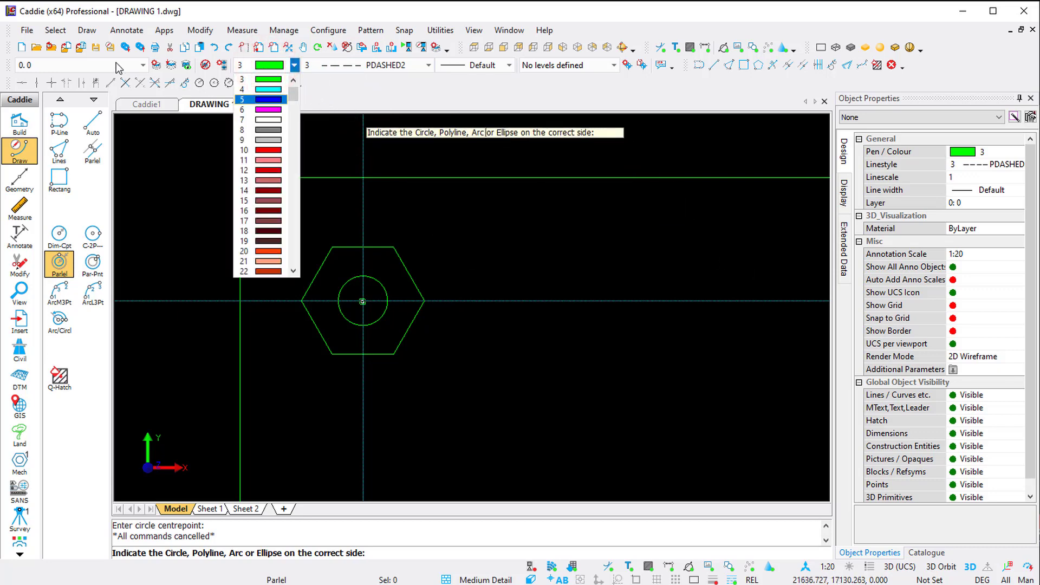
{"action": "left_click", "coordinate": [273, 119]}
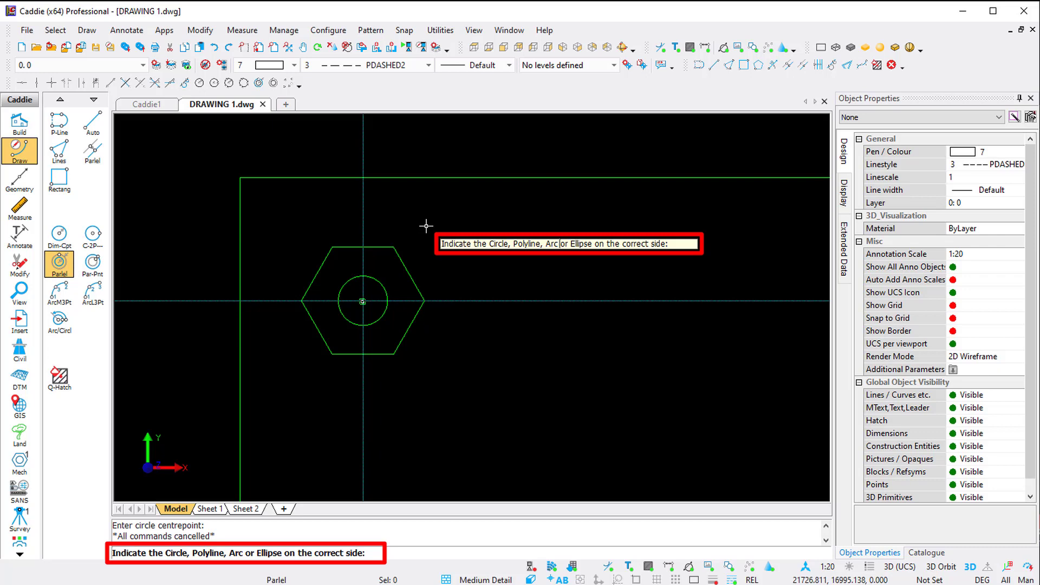
{"action": "scroll", "coordinate": [387, 282], "scroll_direction": "up", "scroll_amount": 2}
{"action": "left_click", "coordinate": [384, 287]}
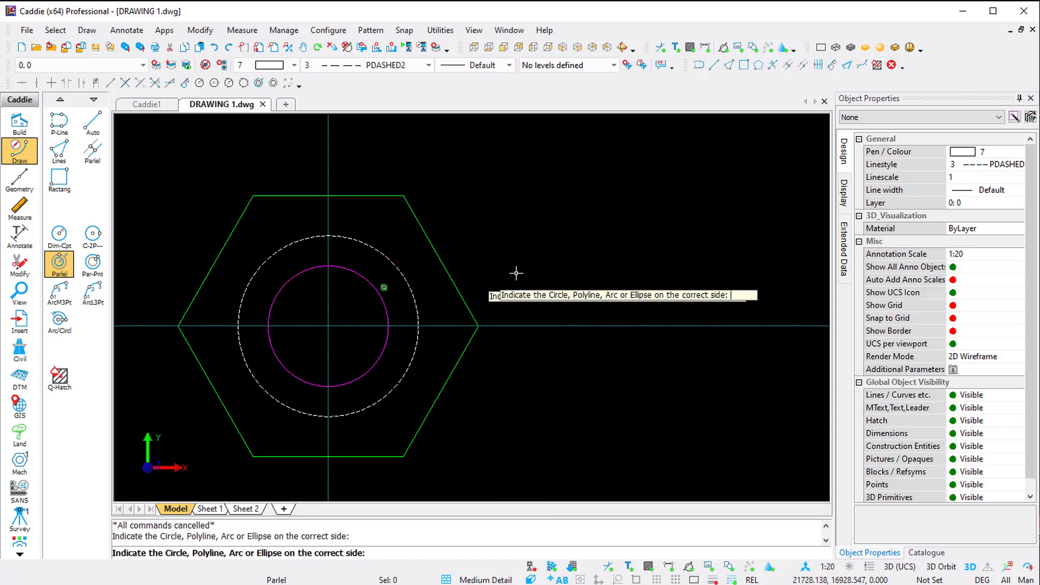
{"action": "key", "text": "Escape"}
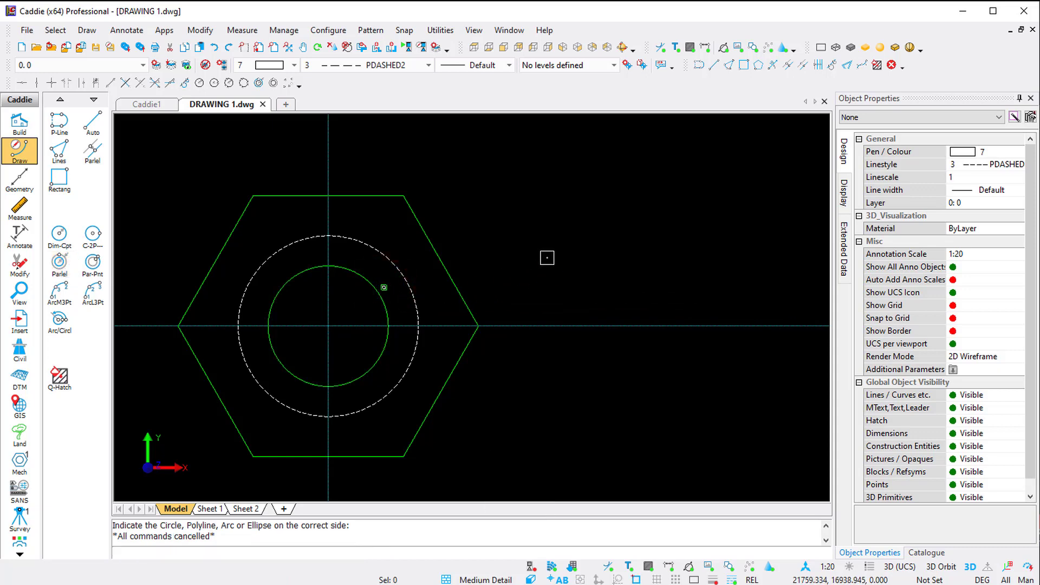
Step: Compare the new plate's bolt layout with the bolts on the dimensioned reference drawing
{"action": "scroll", "coordinate": [538, 255], "scroll_direction": "down", "scroll_amount": 4}
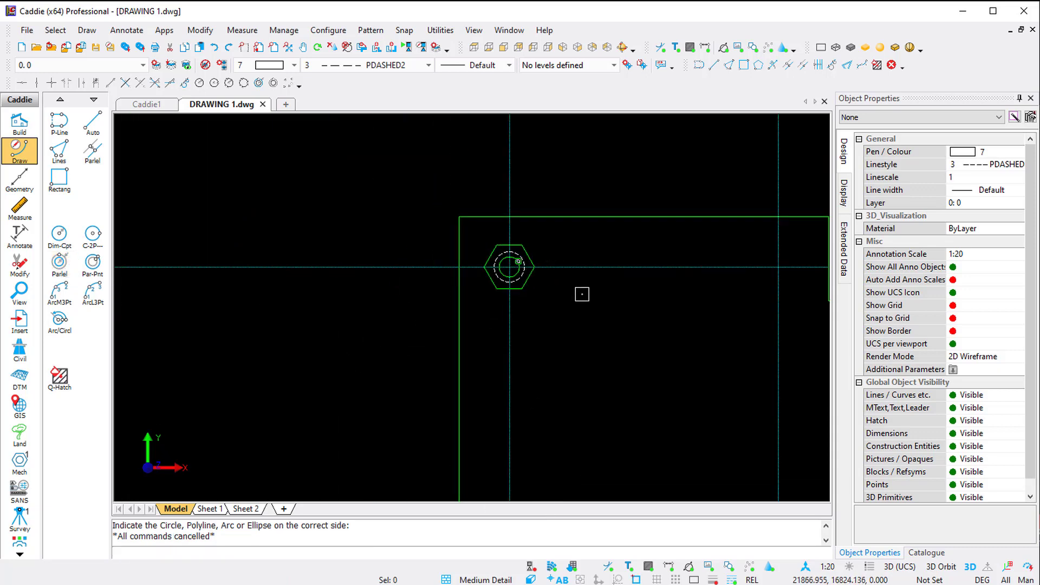
{"action": "middle_click_drag", "start_coordinate": [582, 294], "coordinate": [216, 303]}
{"action": "scroll", "coordinate": [699, 238], "scroll_direction": "down", "scroll_amount": 2}
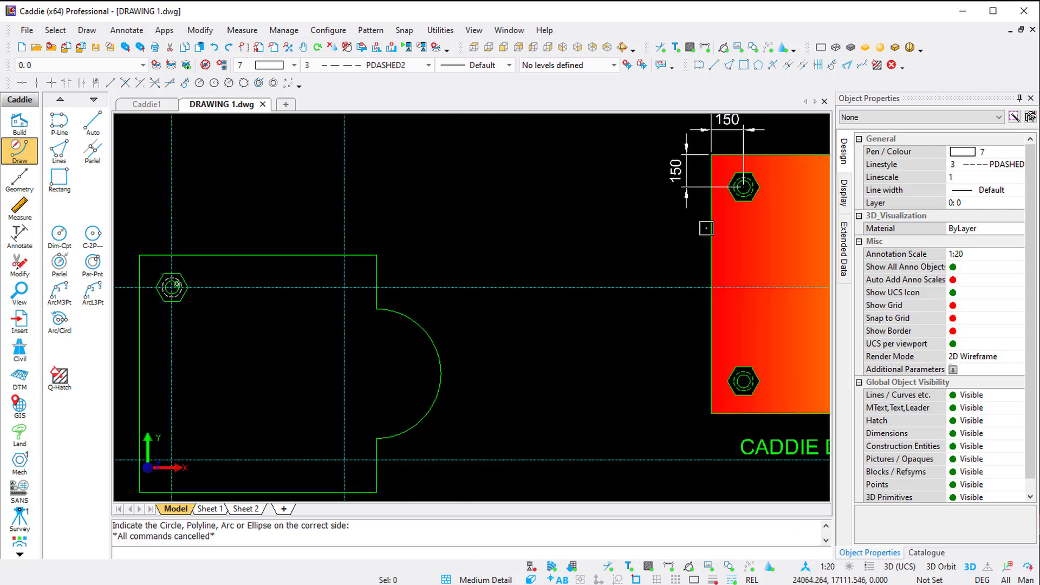
{"action": "scroll", "coordinate": [796, 163], "scroll_direction": "up", "scroll_amount": 3}
{"action": "scroll", "coordinate": [495, 228], "scroll_direction": "down", "scroll_amount": 2}
{"action": "middle_click_drag", "start_coordinate": [420, 260], "coordinate": [511, 226]}
{"action": "scroll", "coordinate": [295, 294], "scroll_direction": "up", "scroll_amount": 4}
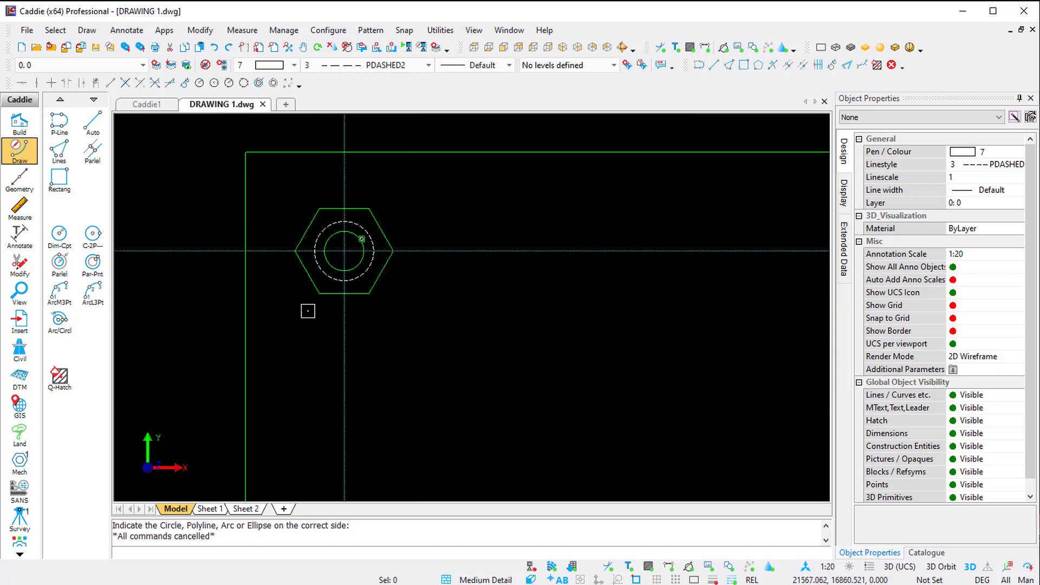
{"action": "key", "text": "f"}
{"action": "left_click", "coordinate": [271, 176]}
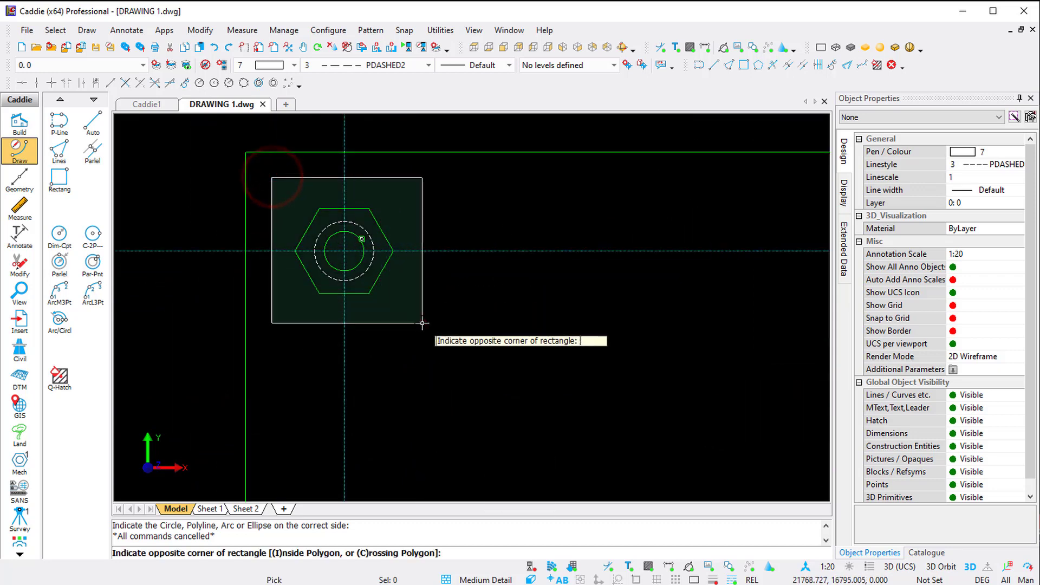
{"action": "left_click", "coordinate": [423, 322]}
{"action": "left_click", "coordinate": [454, 177]}
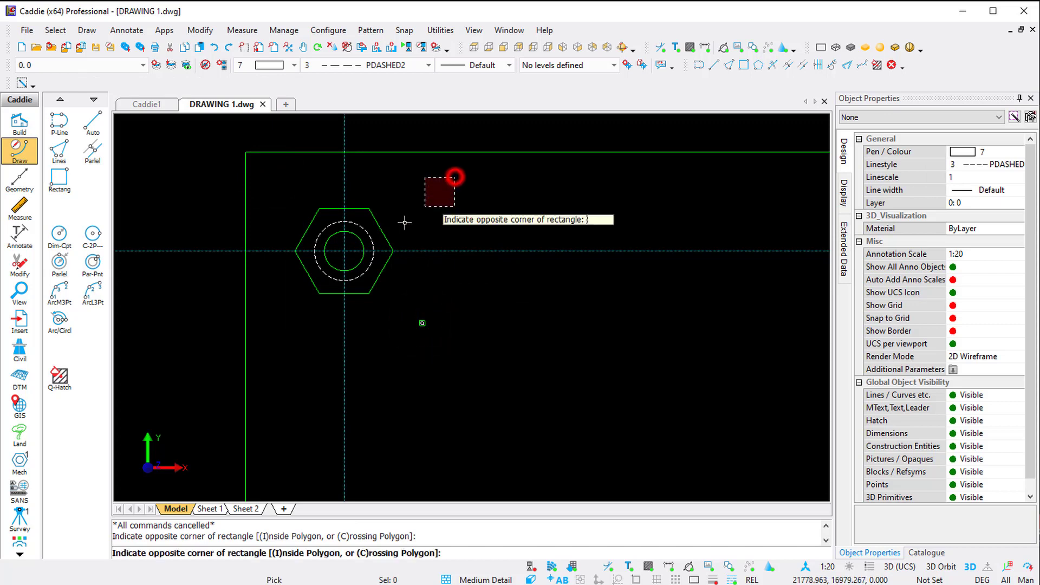
{"action": "left_click", "coordinate": [267, 305]}
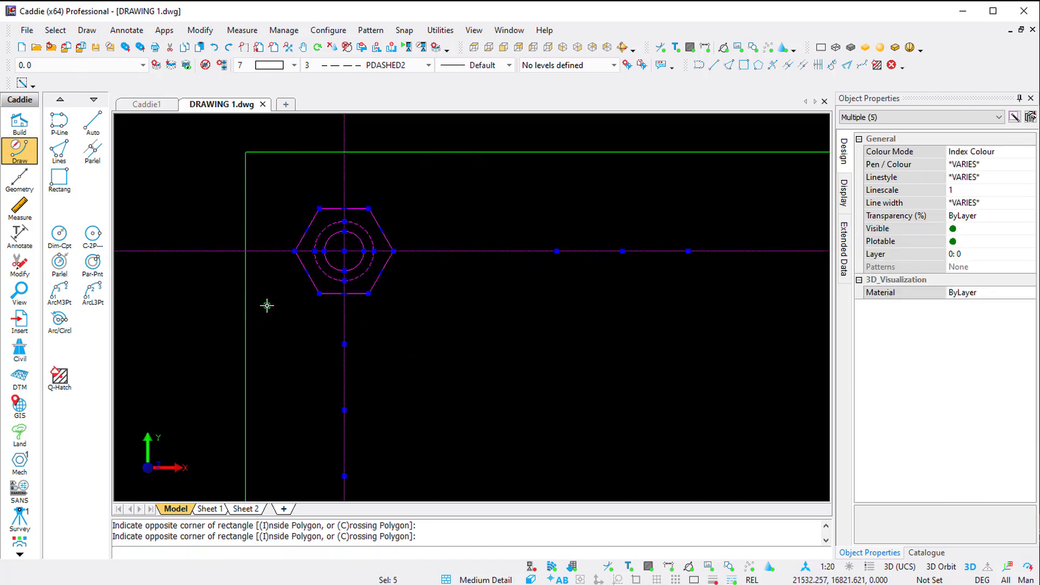
{"action": "key", "text": "Escape"}
Step: Copy the upper-left bolt's hexagon and both circles from their centre to the other three construction-line crossings, and regenerate the drawing
{"action": "left_click", "coordinate": [275, 183]}
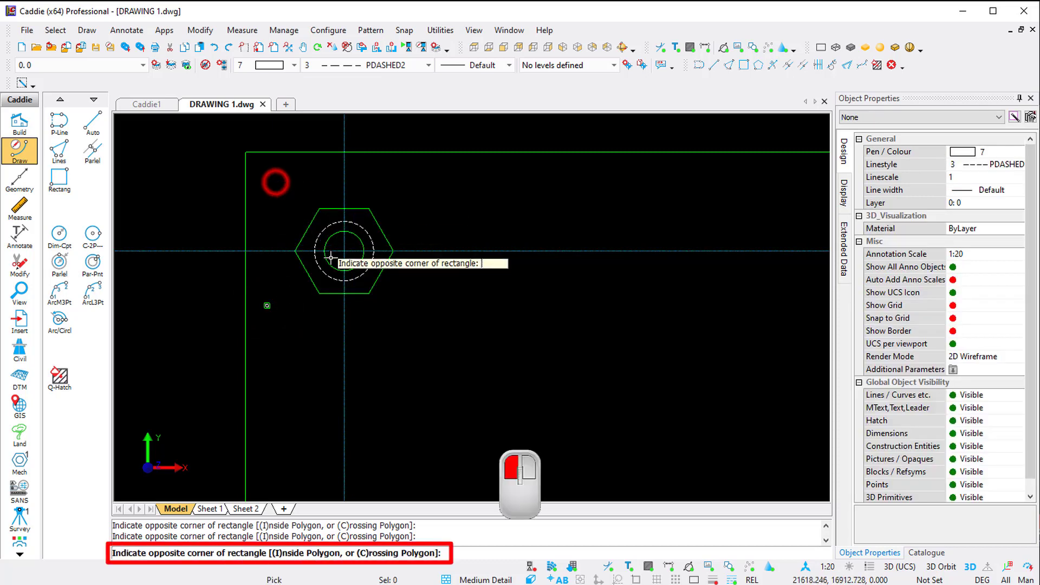
{"action": "left_click", "coordinate": [421, 325]}
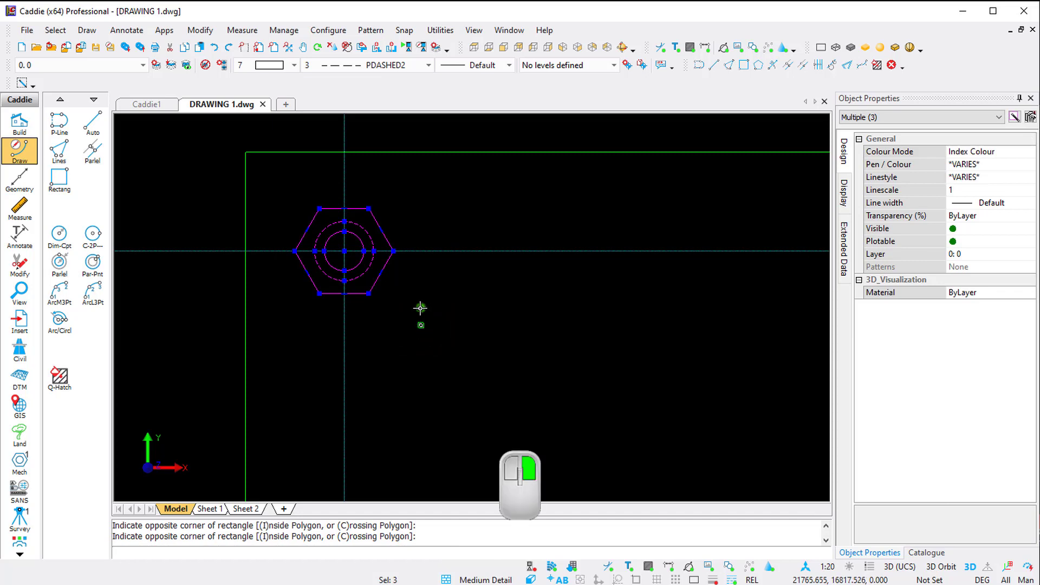
{"action": "right_click", "coordinate": [421, 325]}
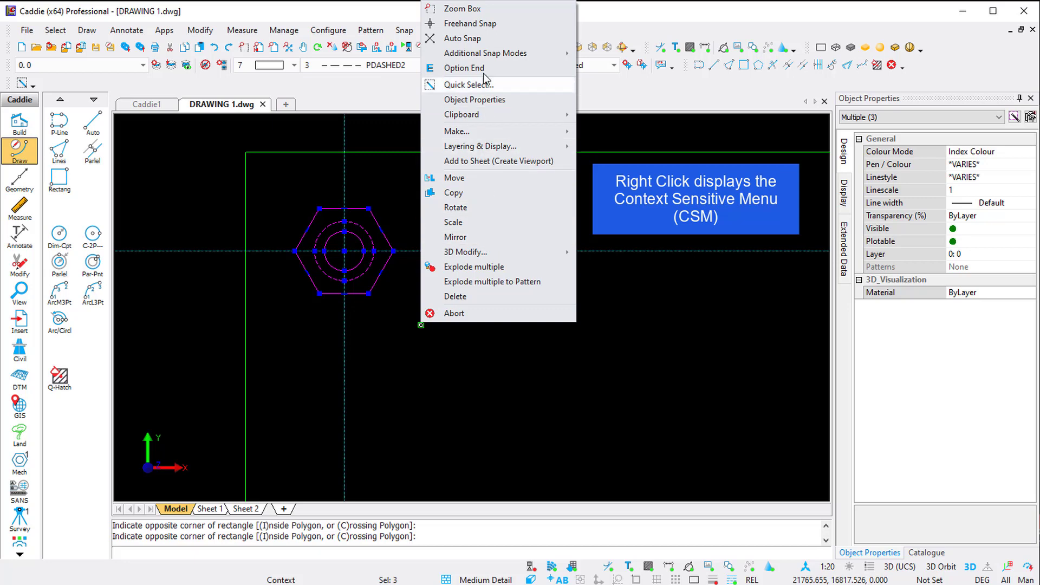
{"action": "left_click", "coordinate": [486, 192]}
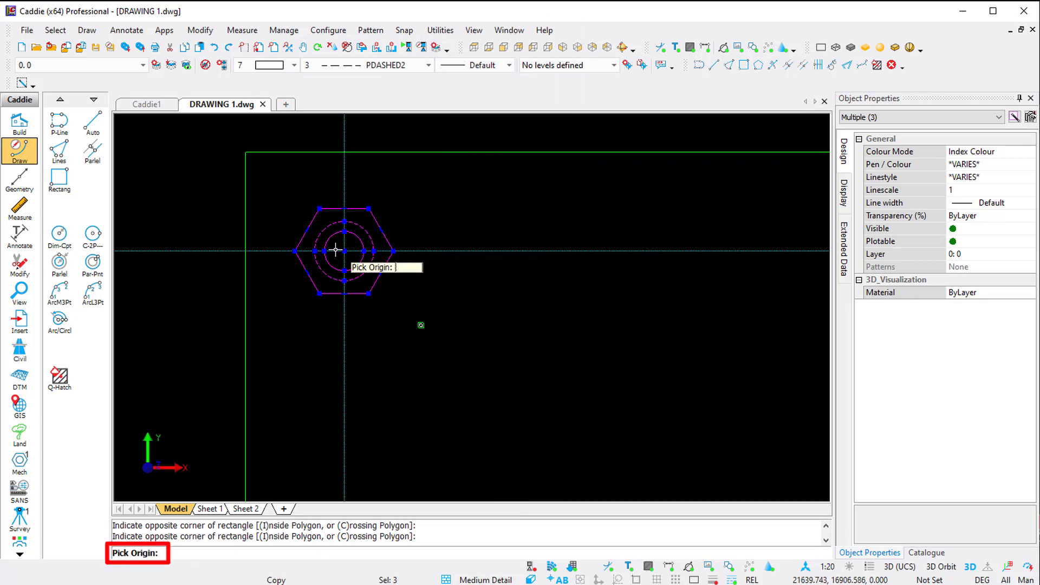
{"action": "key", "text": "s"}
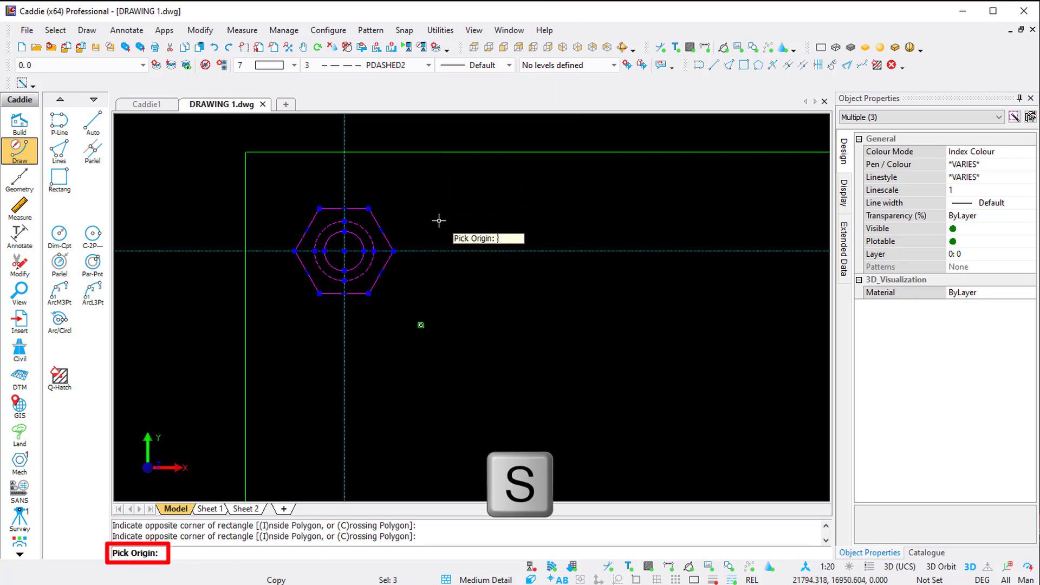
{"action": "left_click", "coordinate": [343, 251]}
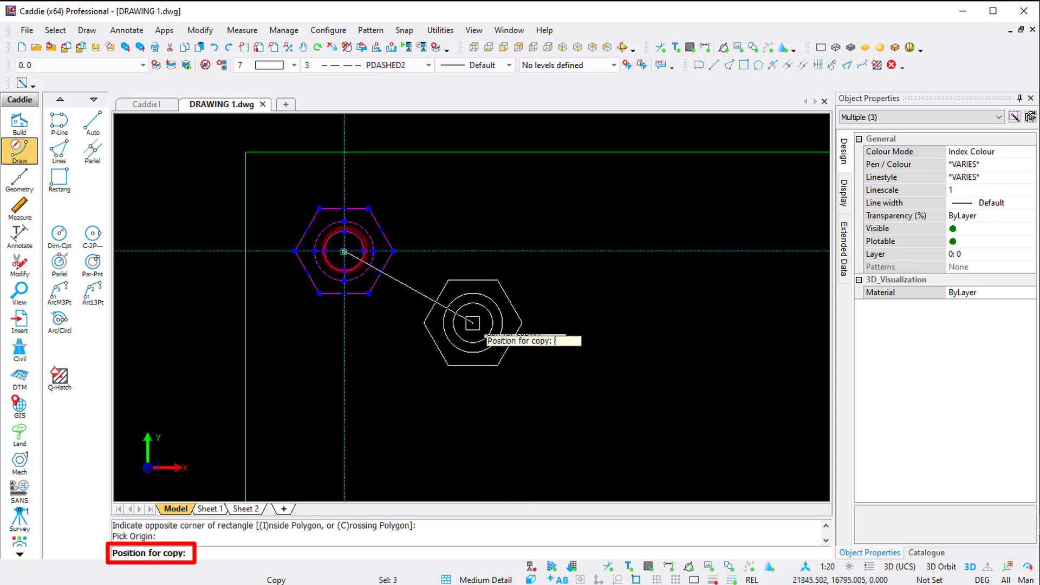
{"action": "scroll", "coordinate": [520, 333], "scroll_direction": "down", "scroll_amount": 5}
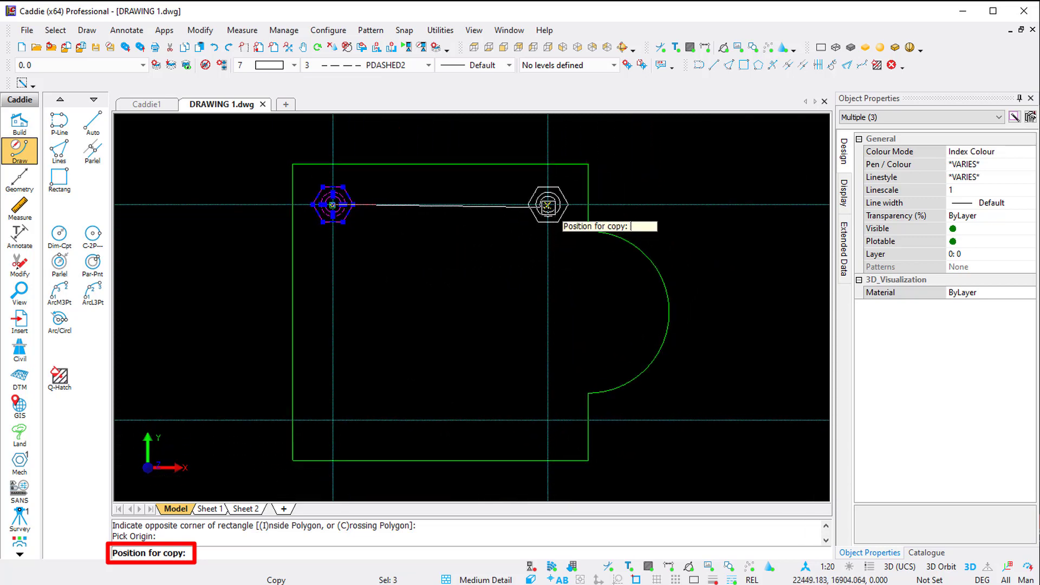
{"action": "left_click", "coordinate": [548, 206]}
{"action": "left_click", "coordinate": [548, 420]}
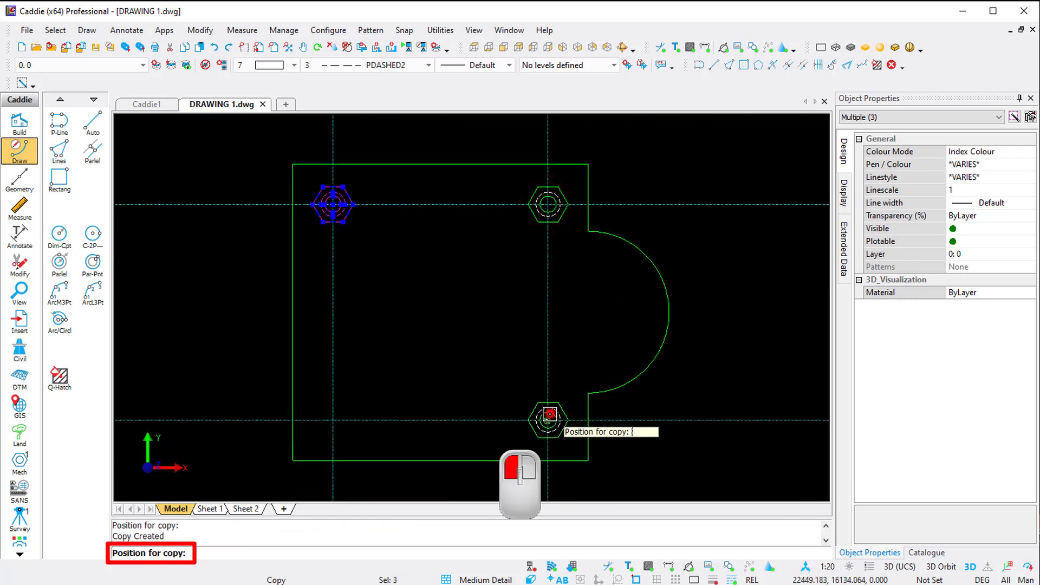
{"action": "left_click", "coordinate": [333, 420]}
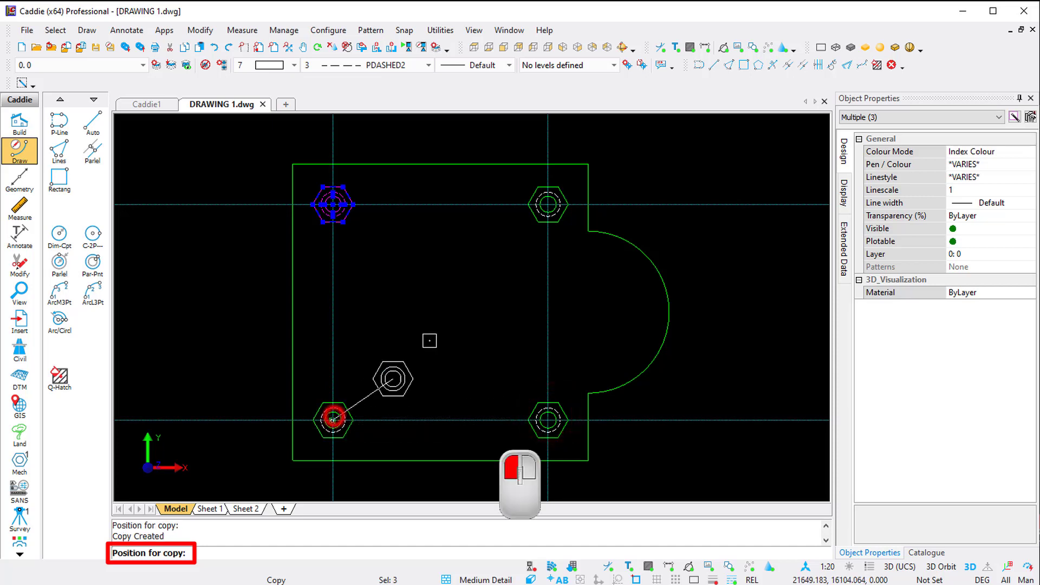
{"action": "key", "text": "Escape"}
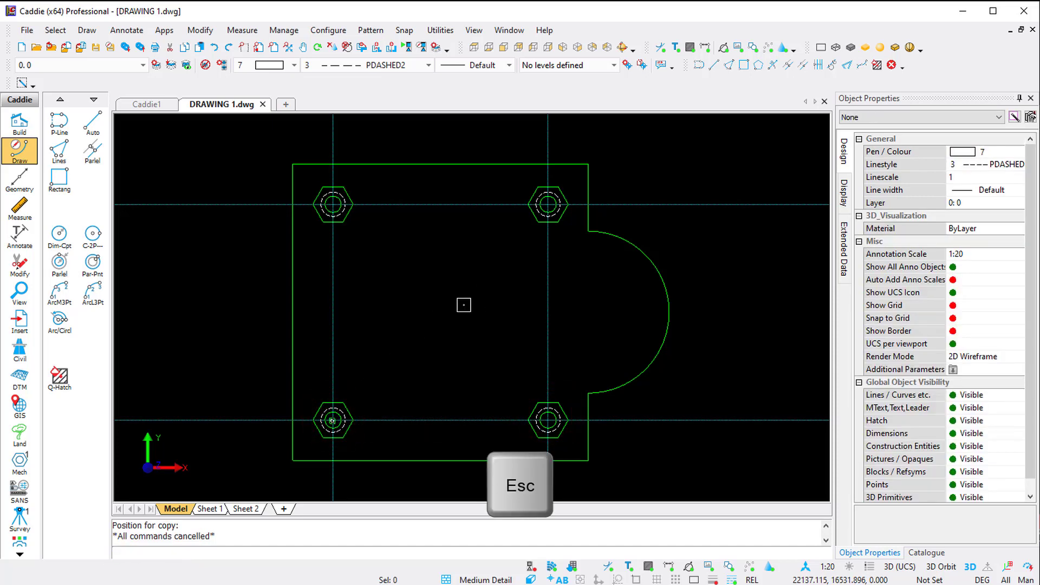
{"action": "key", "text": "r"}
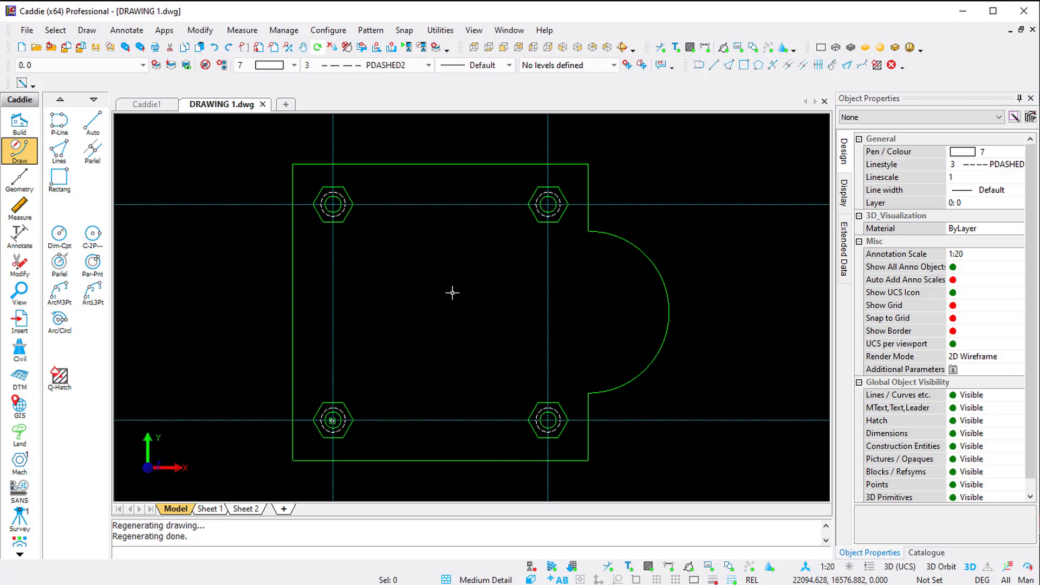
Step: Review the dimension style management options and the basic settings of the mech dimension style
{"action": "scroll", "coordinate": [452, 293], "scroll_direction": "down", "scroll_amount": 3}
{"action": "middle_click_drag", "start_coordinate": [474, 296], "coordinate": [359, 319]}
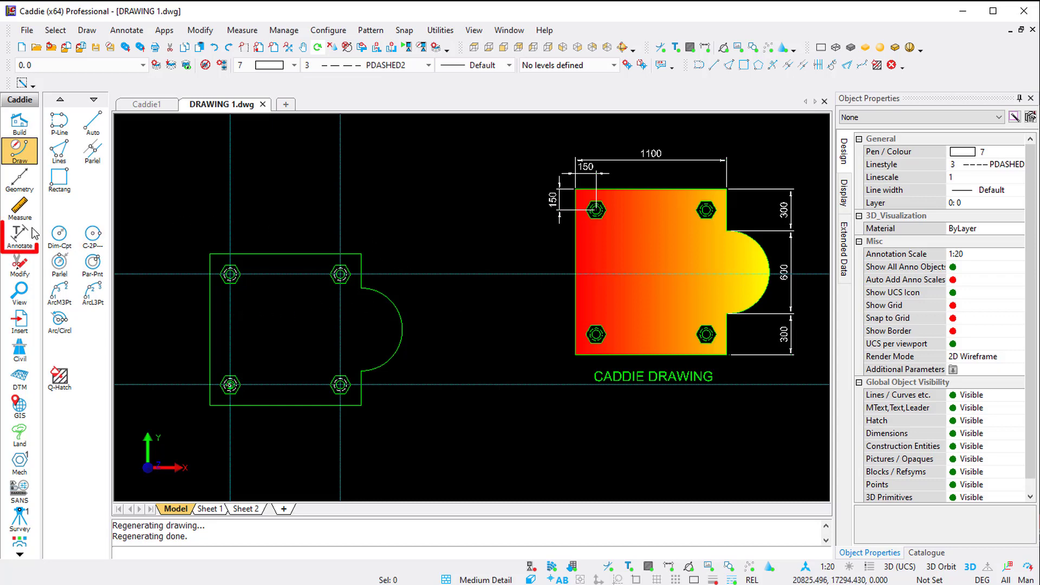
{"action": "left_click", "coordinate": [18, 237]}
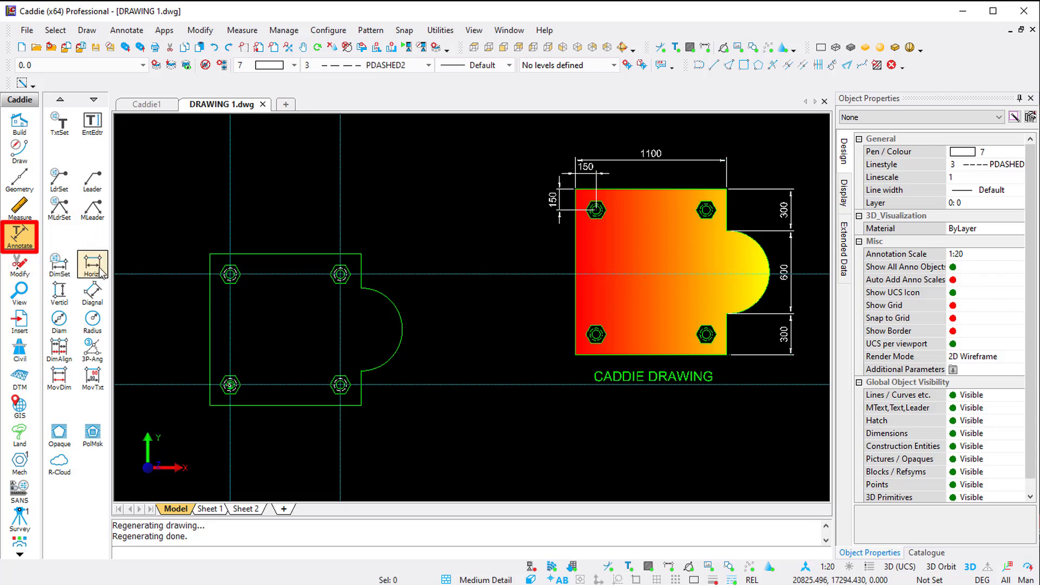
{"action": "left_click", "coordinate": [59, 269]}
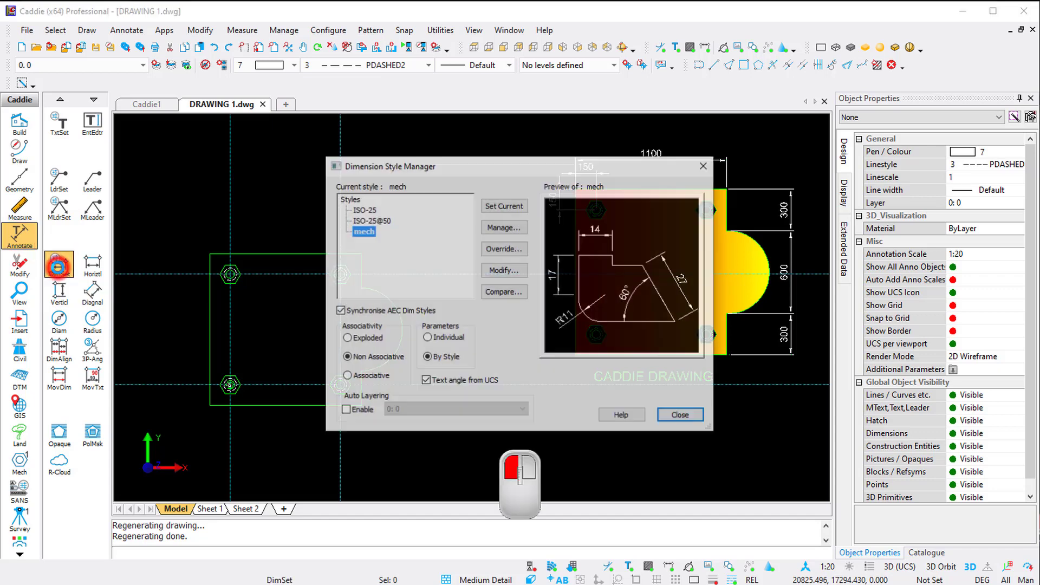
{"action": "left_click", "coordinate": [492, 228]}
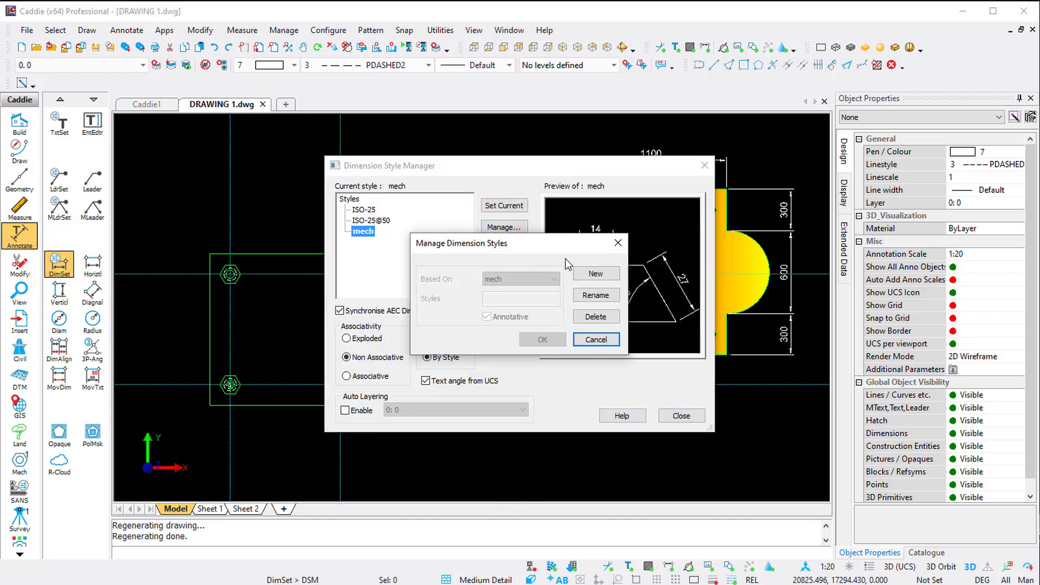
{"action": "key", "text": "Escape"}
{"action": "left_click", "coordinate": [504, 271]}
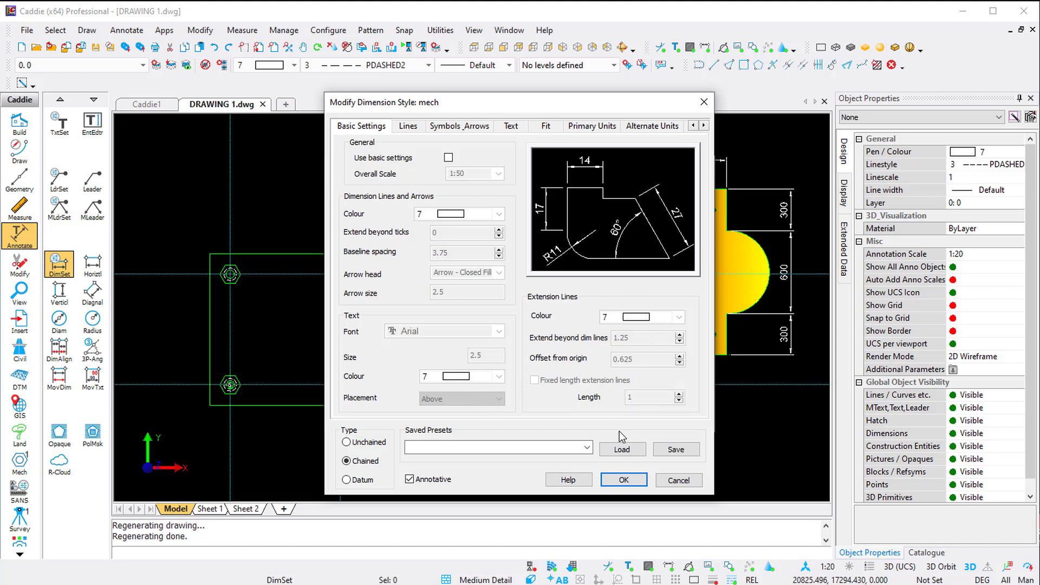
{"action": "left_click", "coordinate": [623, 480]}
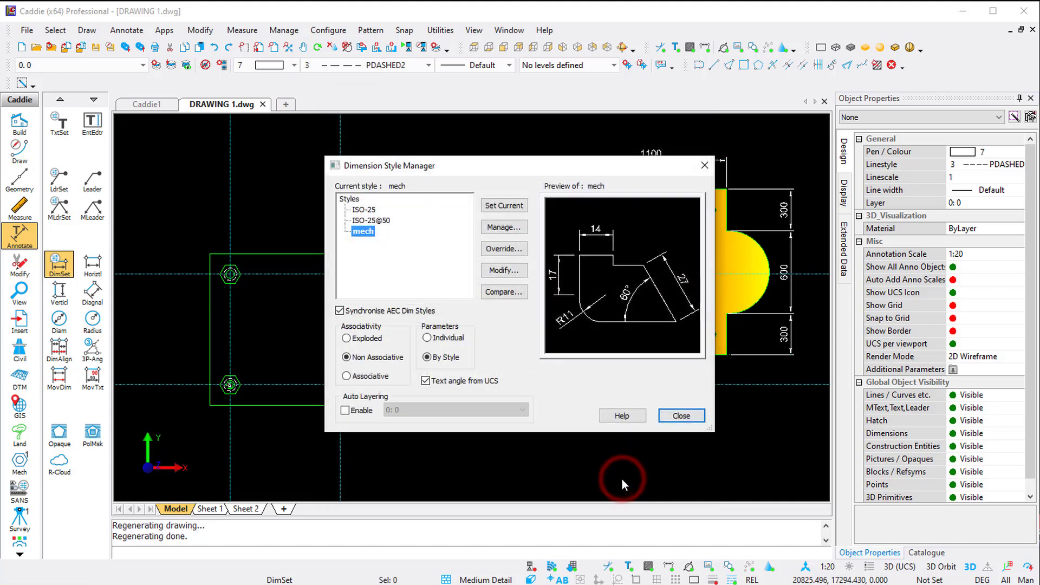
{"action": "left_click", "coordinate": [681, 416]}
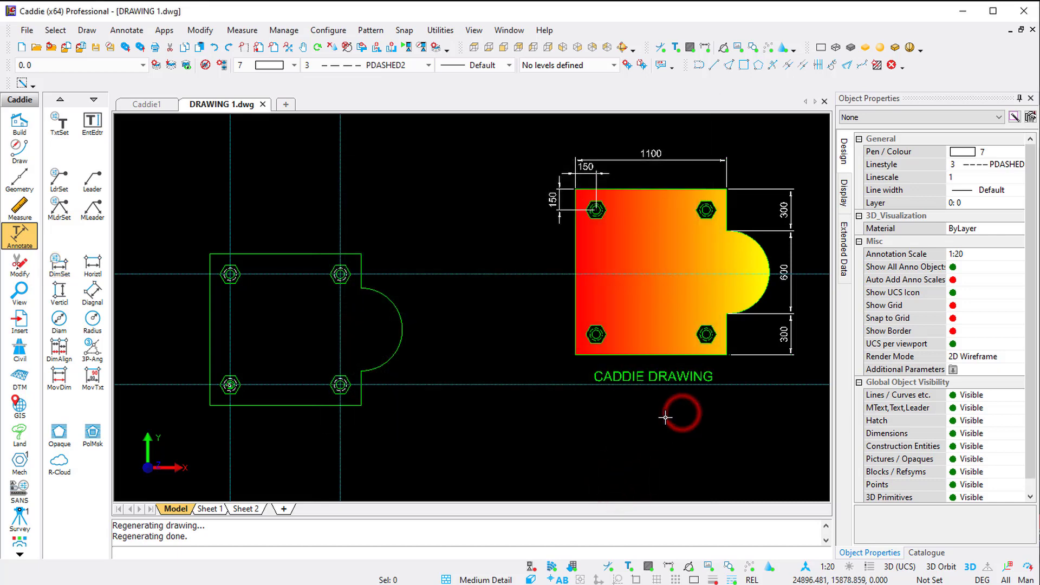
{"action": "left_click", "coordinate": [90, 265]}
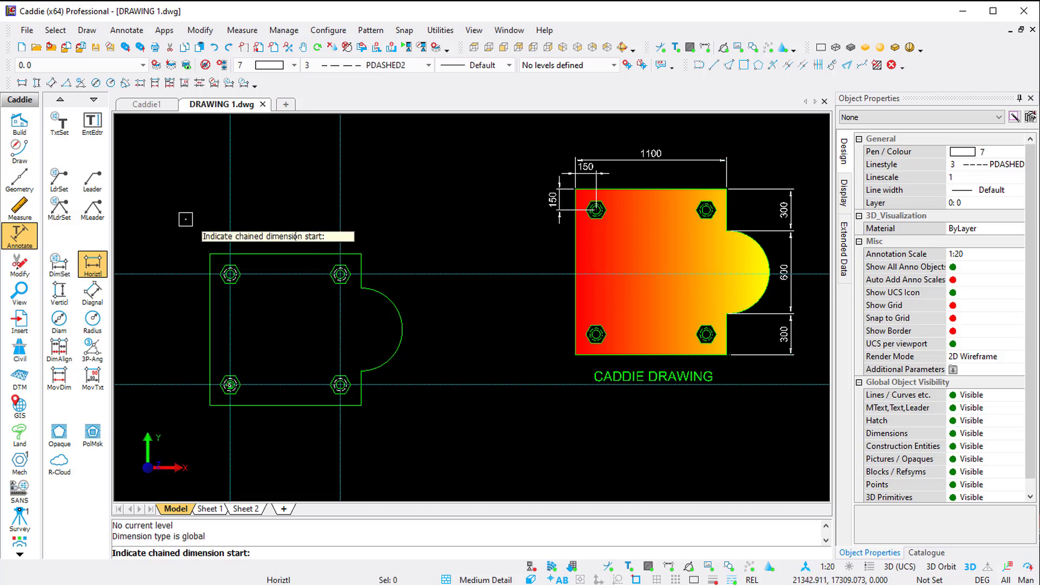
{"action": "key", "text": "Escape"}
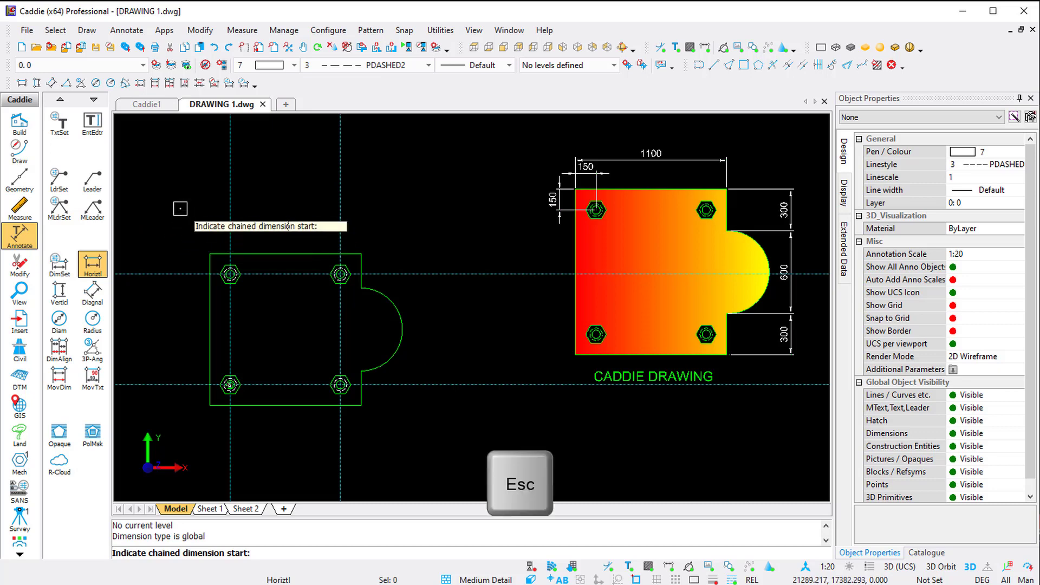
{"action": "key", "text": "f"}
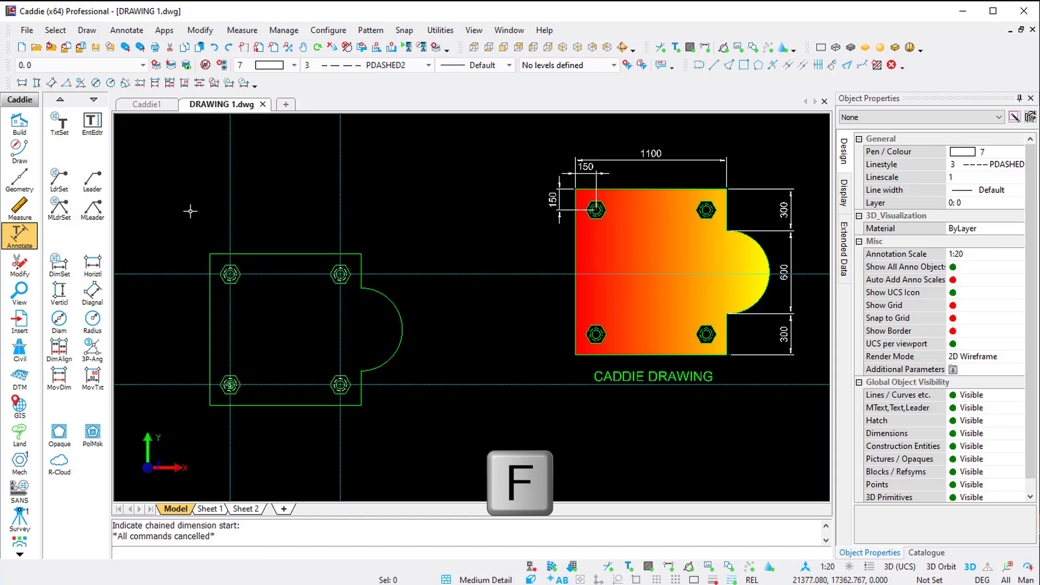
Step: Add a horizontal dimension from the new plate's upper-left corner to the upper-left bolt's centre, placed above the plate's upper edge
{"action": "left_click", "coordinate": [92, 262]}
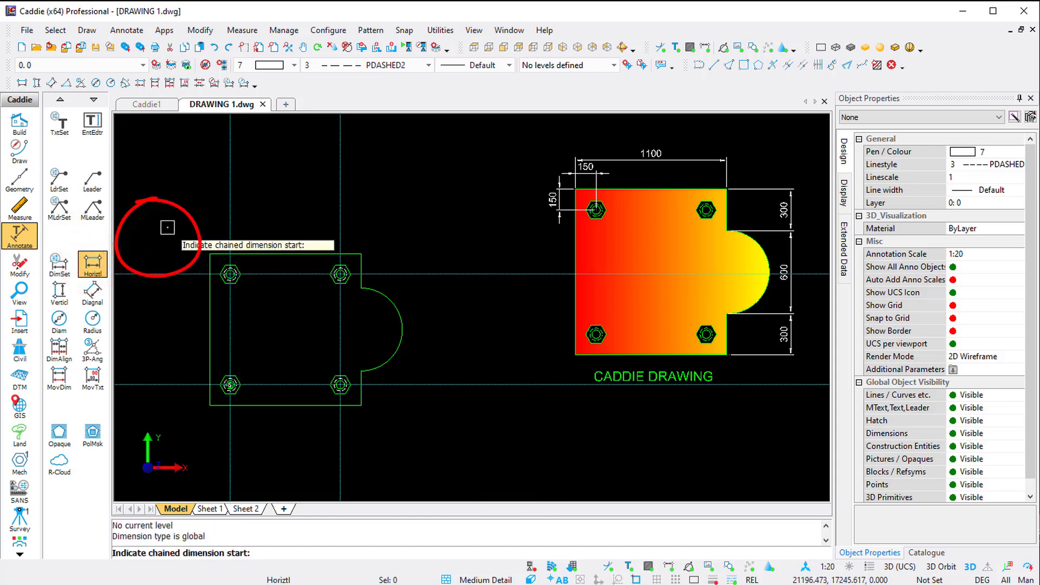
{"action": "scroll", "coordinate": [168, 228], "scroll_direction": "up", "scroll_amount": 3}
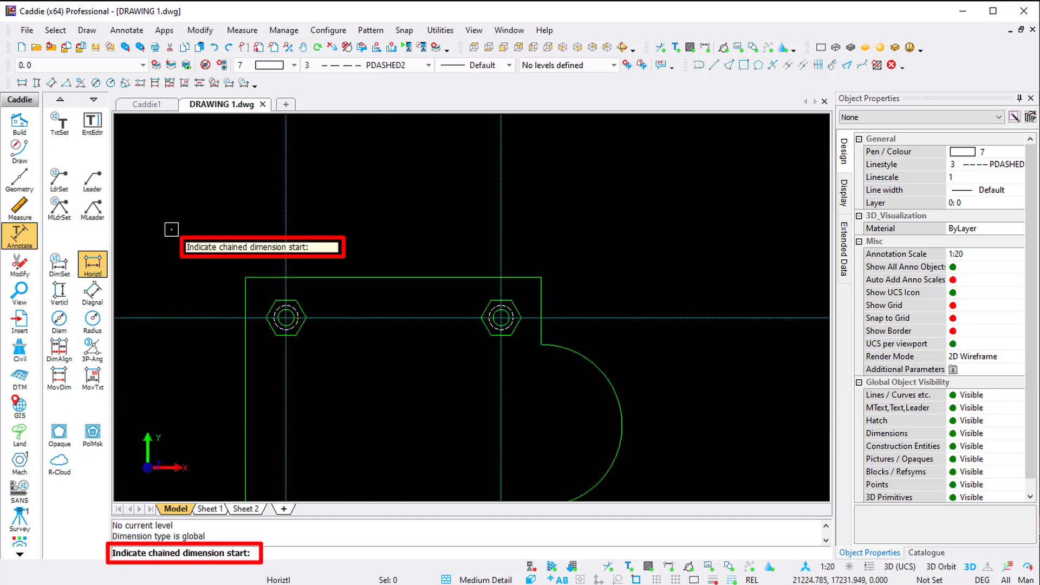
{"action": "left_click", "coordinate": [246, 277]}
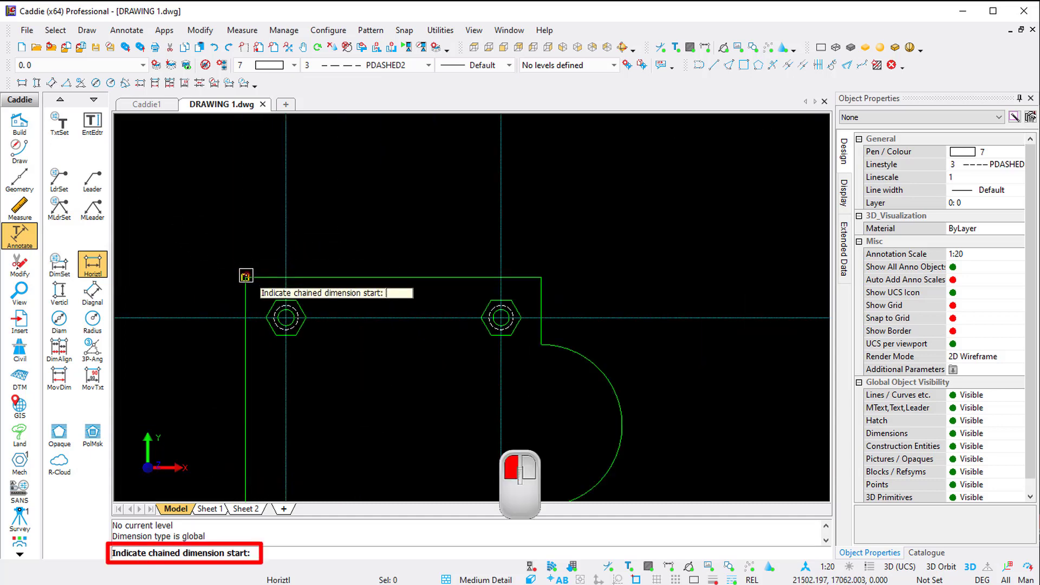
{"action": "scroll", "coordinate": [266, 309], "scroll_direction": "up", "scroll_amount": 5}
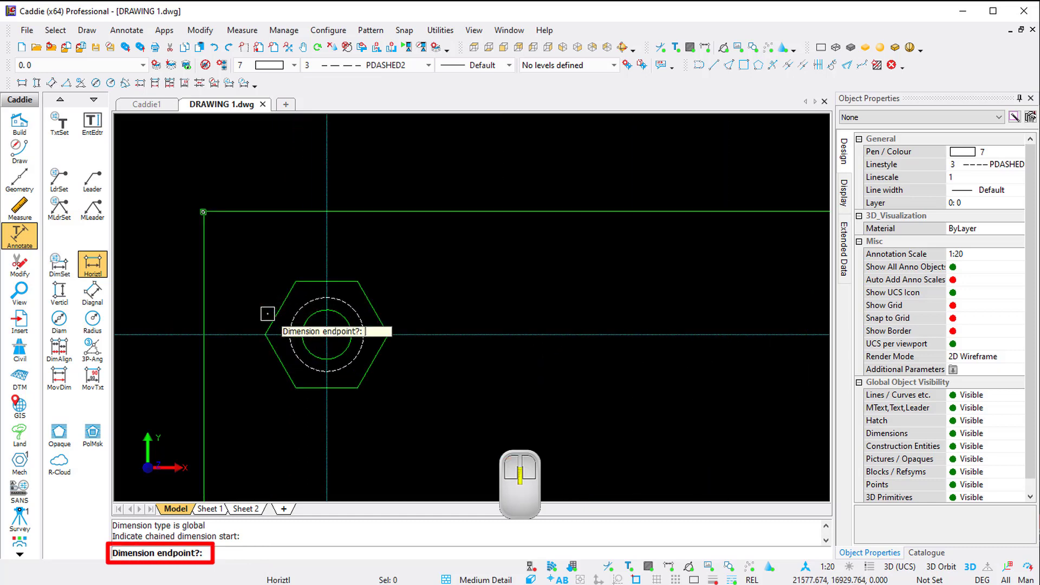
{"action": "left_click", "coordinate": [327, 335]}
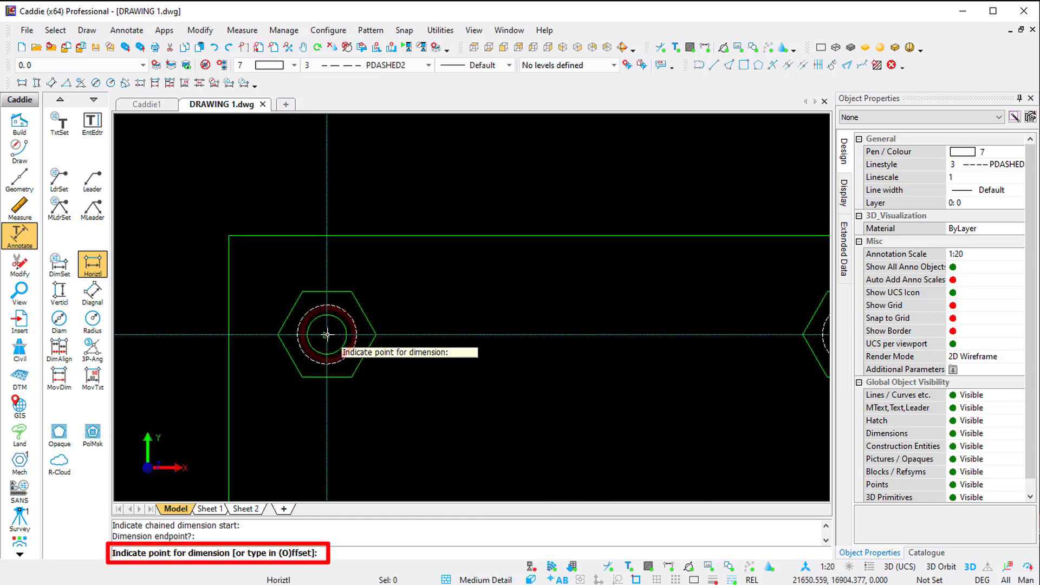
{"action": "scroll", "coordinate": [326, 335], "scroll_direction": "down", "scroll_amount": 4}
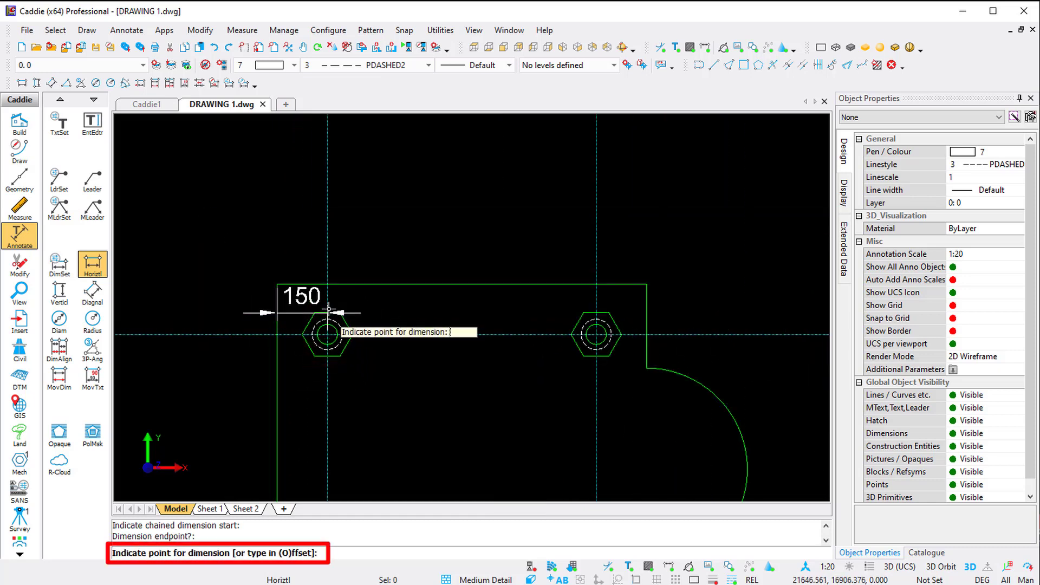
{"action": "left_click", "coordinate": [337, 247]}
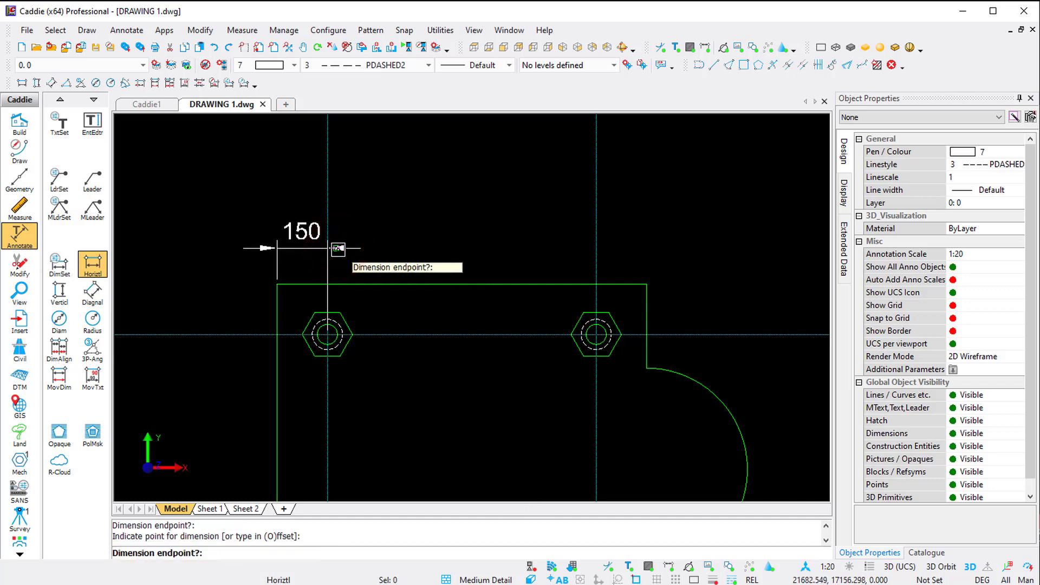
{"action": "key", "text": "Escape"}
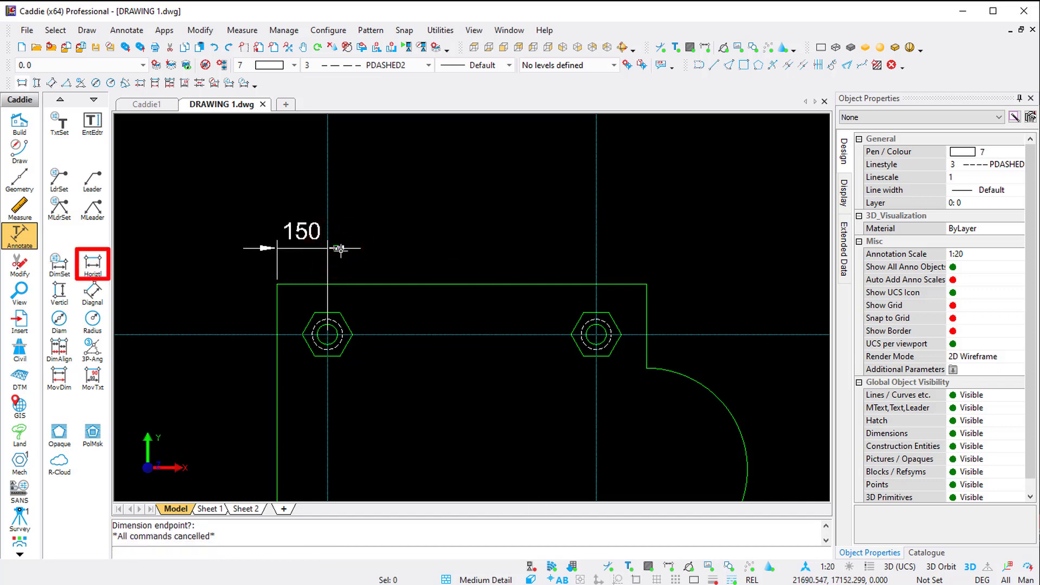
Step: Add a horizontal dimension across the new plate's full upper edge, from corner to corner, at an offset of 250
{"action": "left_click", "coordinate": [92, 265]}
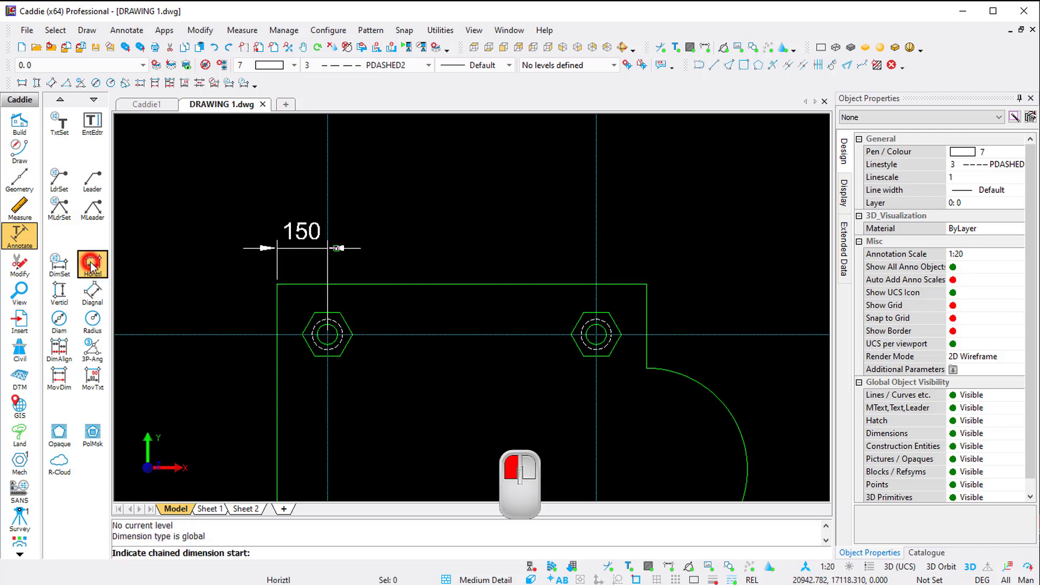
{"action": "left_click", "coordinate": [270, 287]}
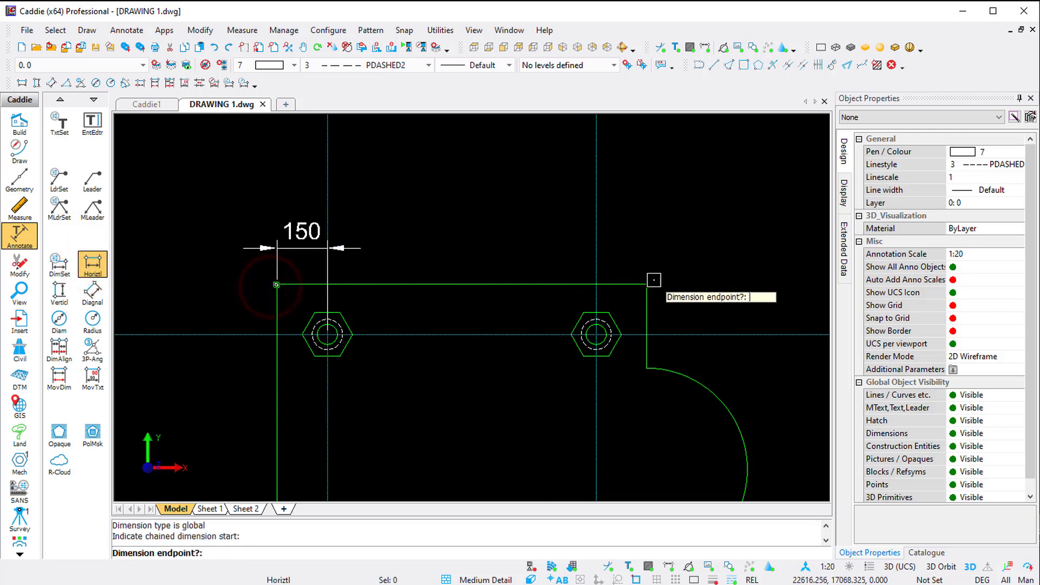
{"action": "left_click", "coordinate": [648, 281]}
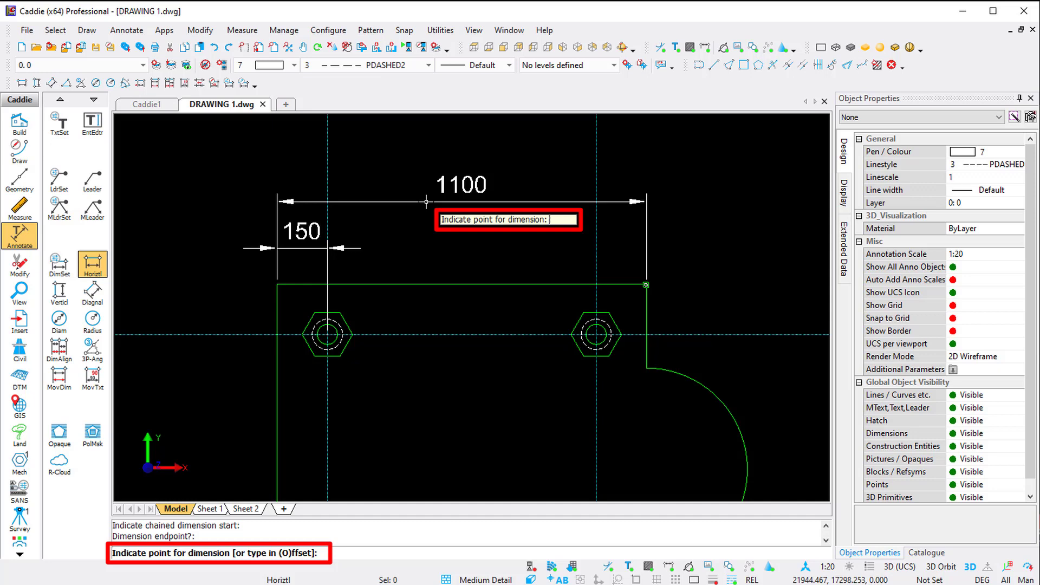
{"action": "key", "text": "o"}
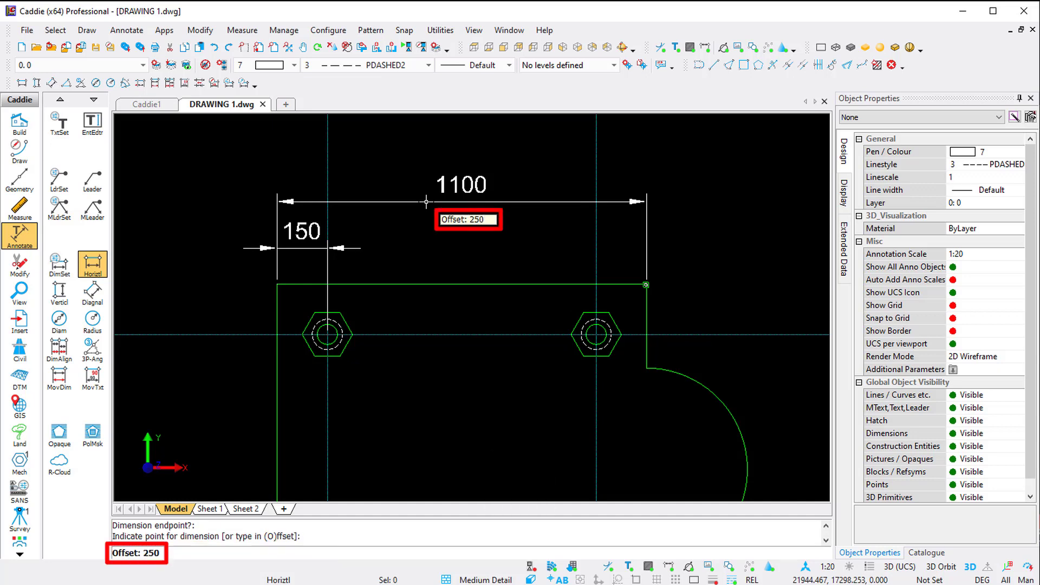
{"action": "key", "text": "Return"}
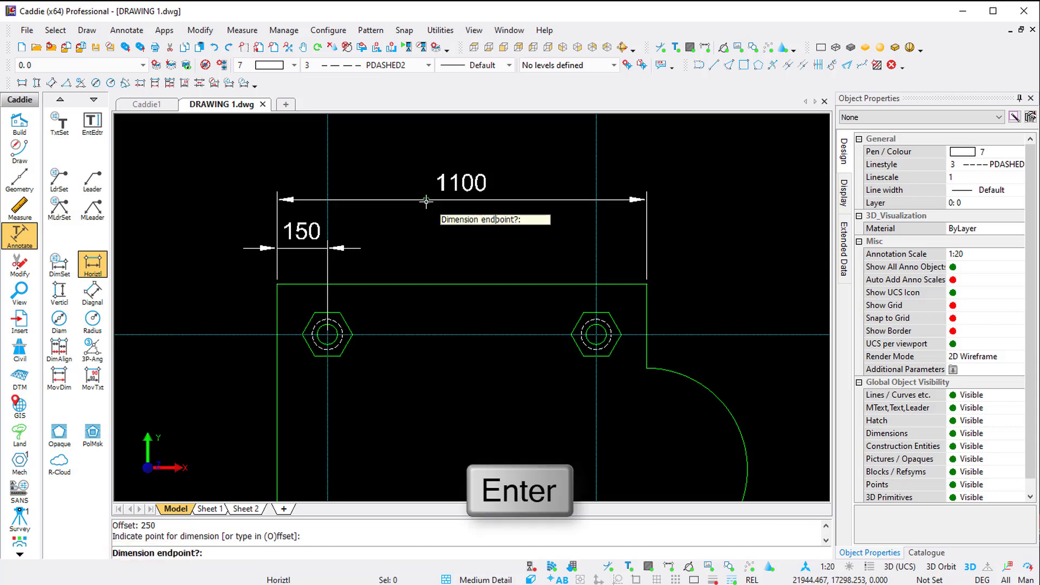
{"action": "key", "text": "Escape"}
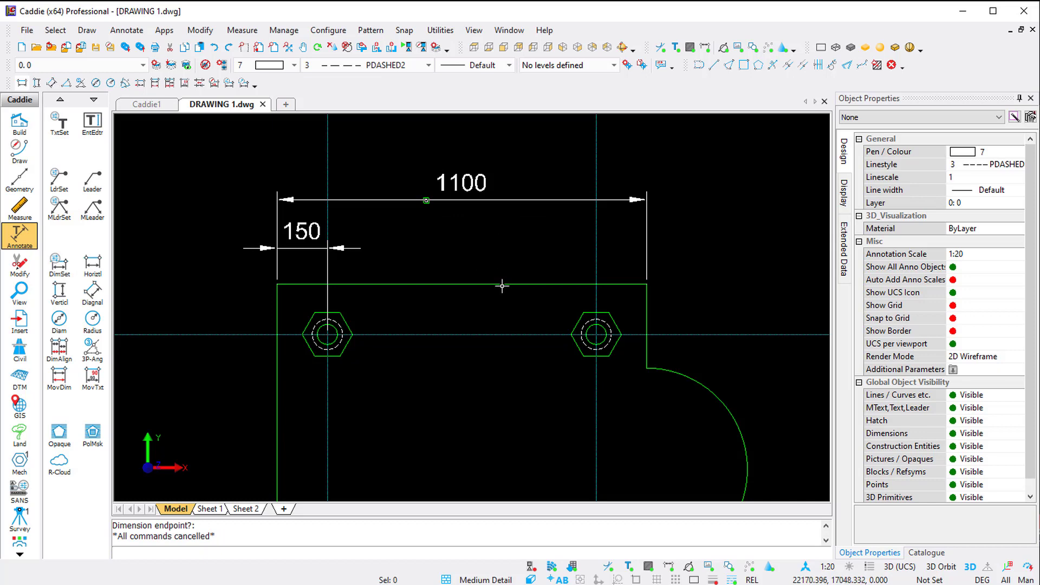
Step: Add chained vertical dimensions beside the new plate's right side, from the upper-right corner through both arc ends to the lower-right corner
{"action": "scroll", "coordinate": [498, 280], "scroll_direction": "down", "scroll_amount": 4}
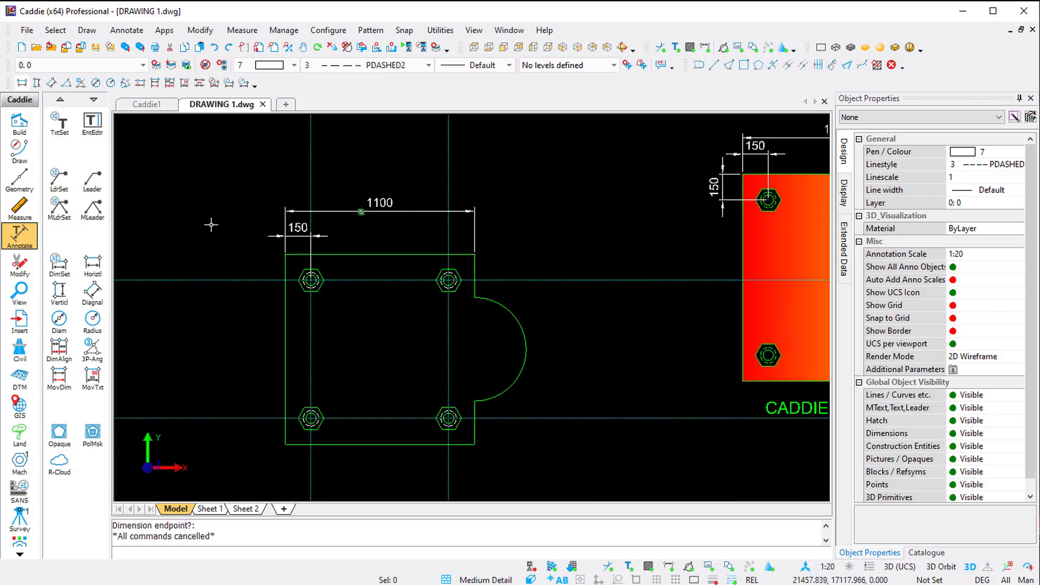
{"action": "left_click", "coordinate": [58, 295]}
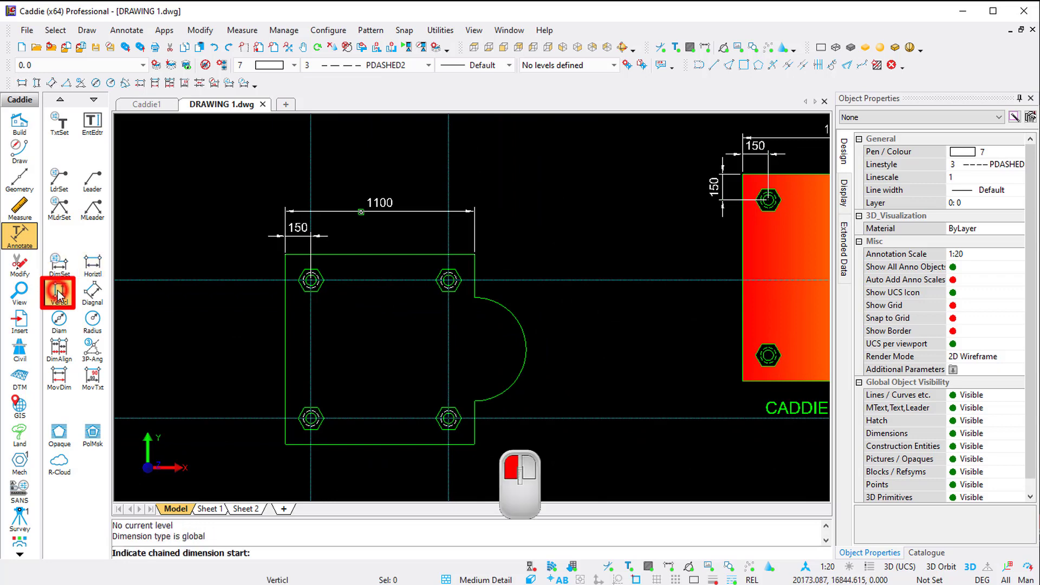
{"action": "left_click", "coordinate": [474, 256]}
{"action": "left_click", "coordinate": [475, 297]}
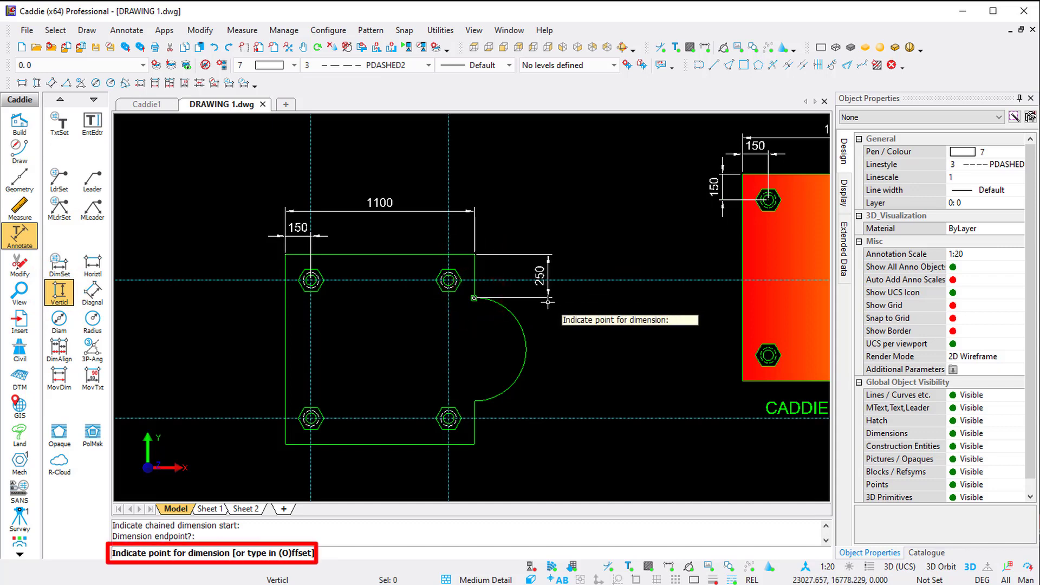
{"action": "left_click", "coordinate": [548, 303]}
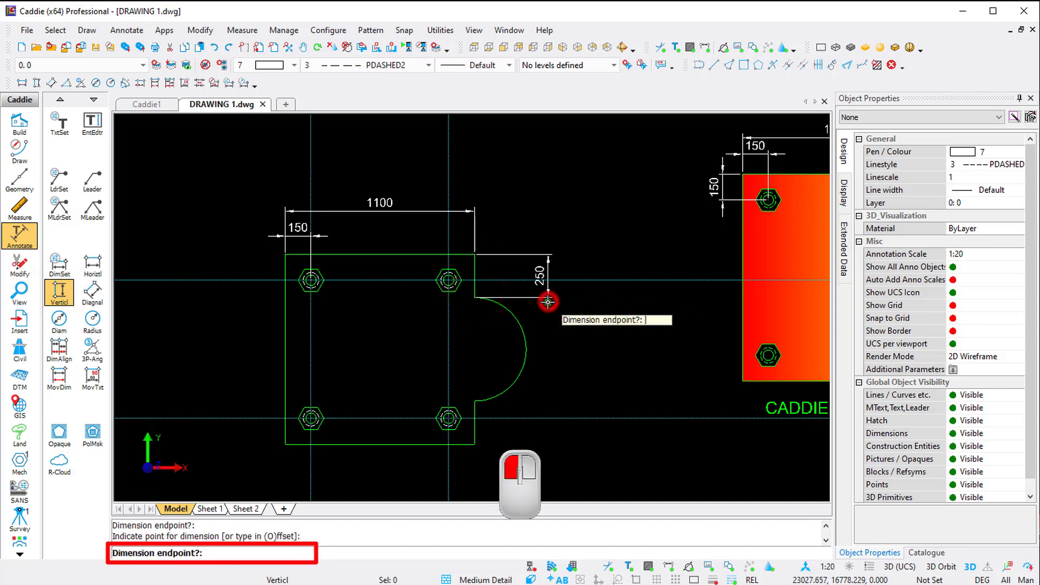
{"action": "left_click", "coordinate": [483, 403]}
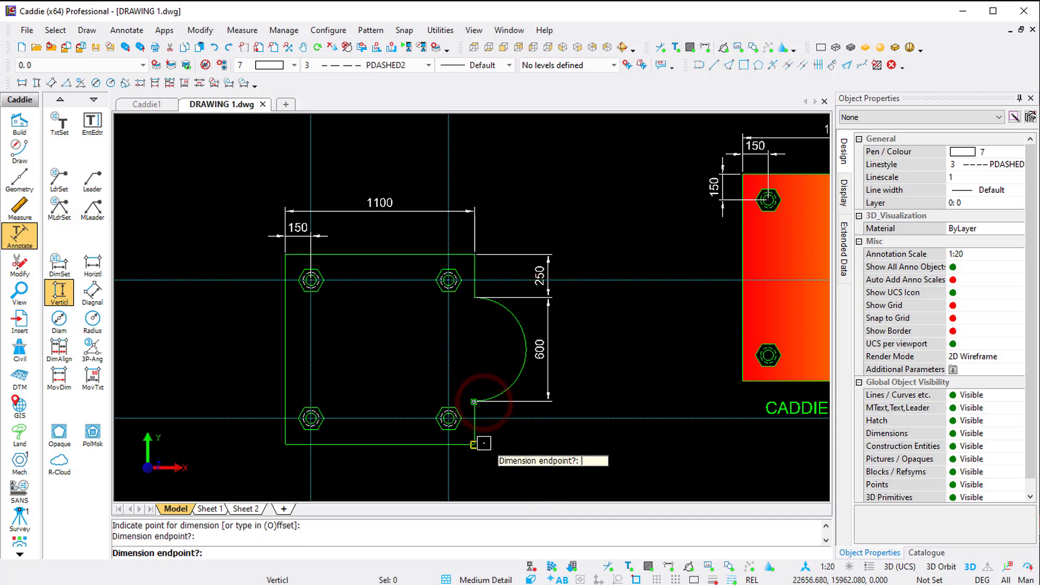
{"action": "left_click", "coordinate": [483, 444]}
{"action": "key", "text": "Escape"}
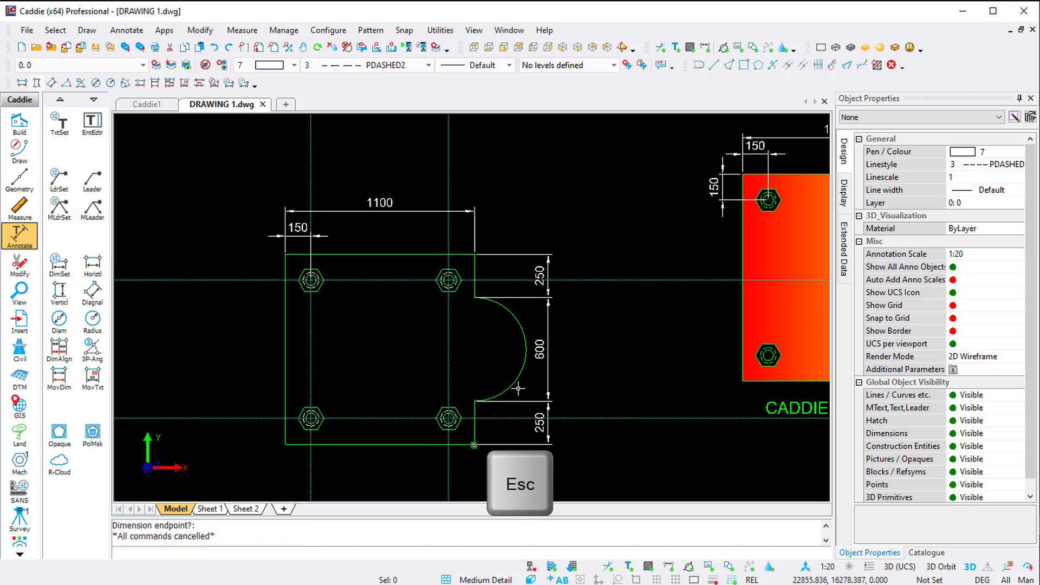
Step: Add a vertical dimension from the upper-left bolt's centre to the plate's upper-left corner, placed beside the plate's left edge
{"action": "scroll", "coordinate": [249, 265], "scroll_direction": "up", "scroll_amount": 3}
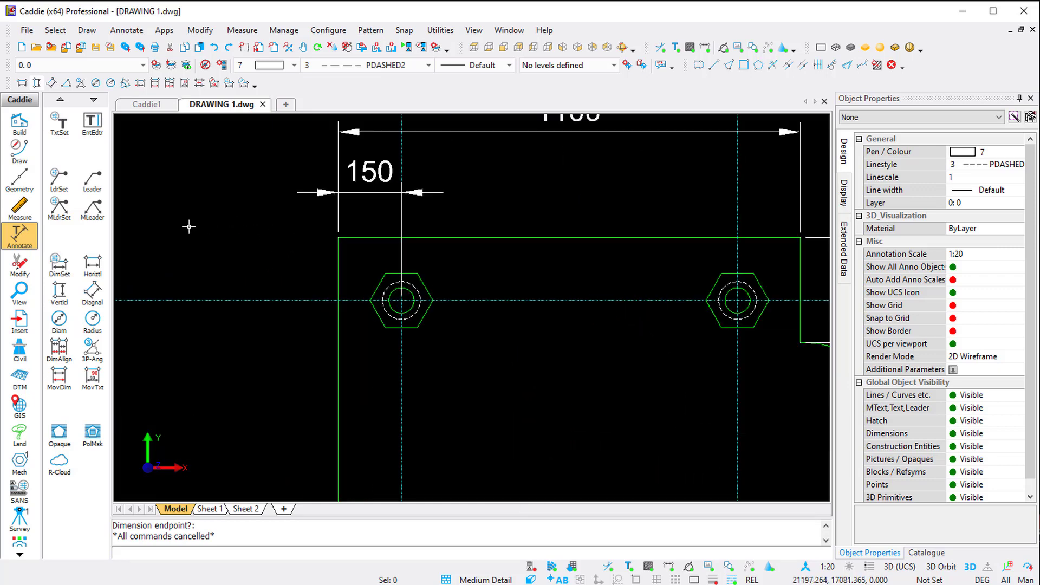
{"action": "left_click", "coordinate": [60, 290]}
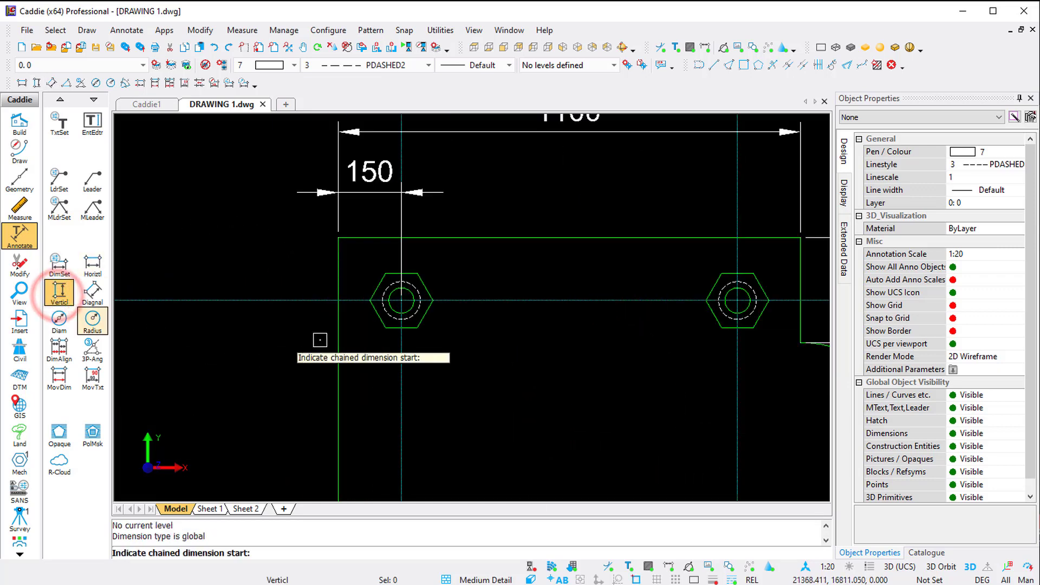
{"action": "left_click", "coordinate": [401, 300]}
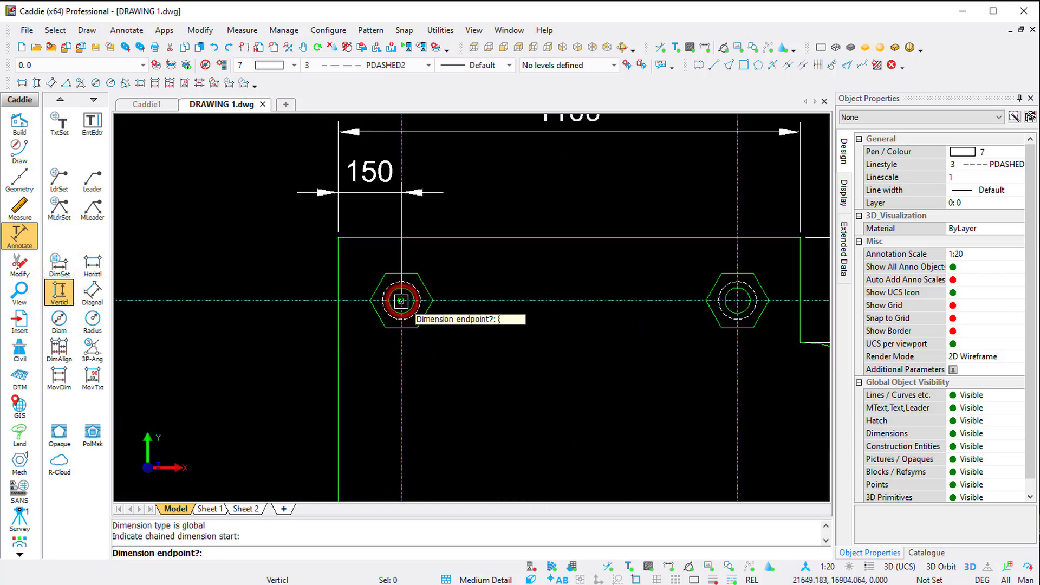
{"action": "left_click", "coordinate": [339, 239]}
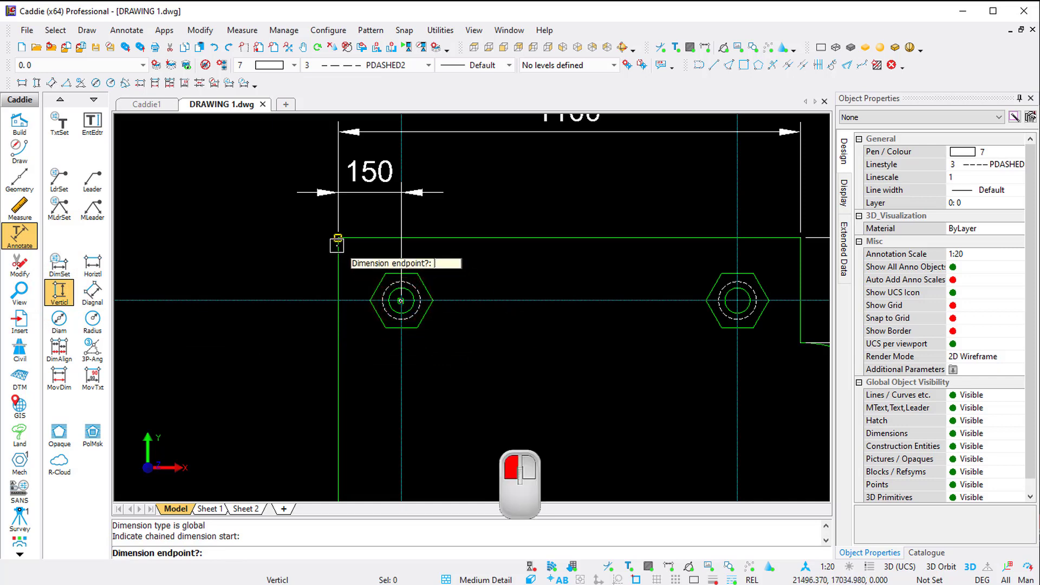
{"action": "left_click", "coordinate": [293, 274]}
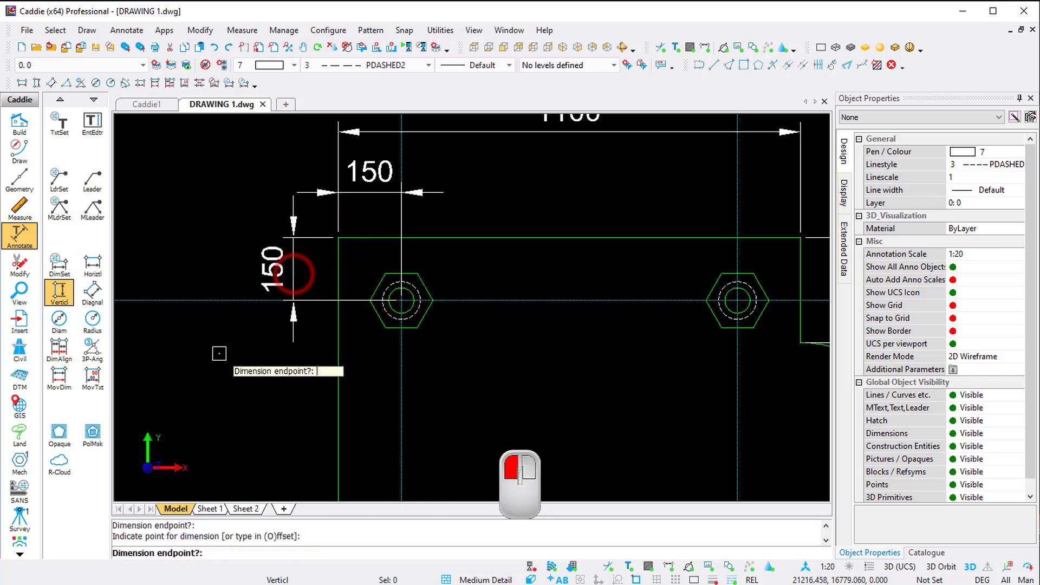
{"action": "key", "text": "Escape"}
Step: Hide the drawing's lines and curves and show them again, and do the same with the dimensions
{"action": "scroll", "coordinate": [461, 311], "scroll_direction": "down", "scroll_amount": 3}
{"action": "middle_click_drag", "start_coordinate": [460, 312], "coordinate": [346, 303]}
{"action": "scroll", "coordinate": [336, 303], "scroll_direction": "down", "scroll_amount": 2}
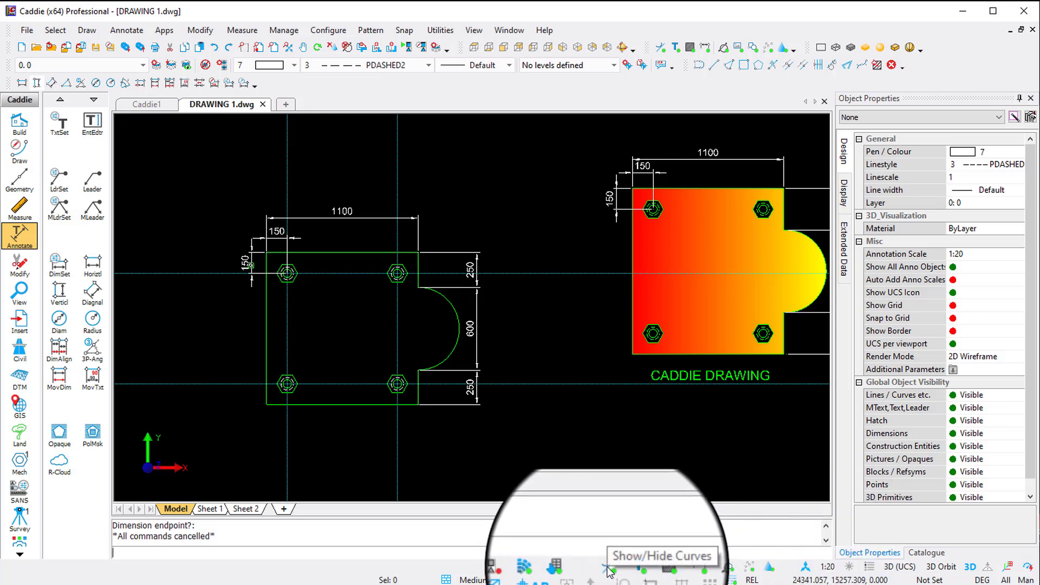
{"action": "left_click", "coordinate": [608, 568]}
{"action": "left_click", "coordinate": [608, 568]}
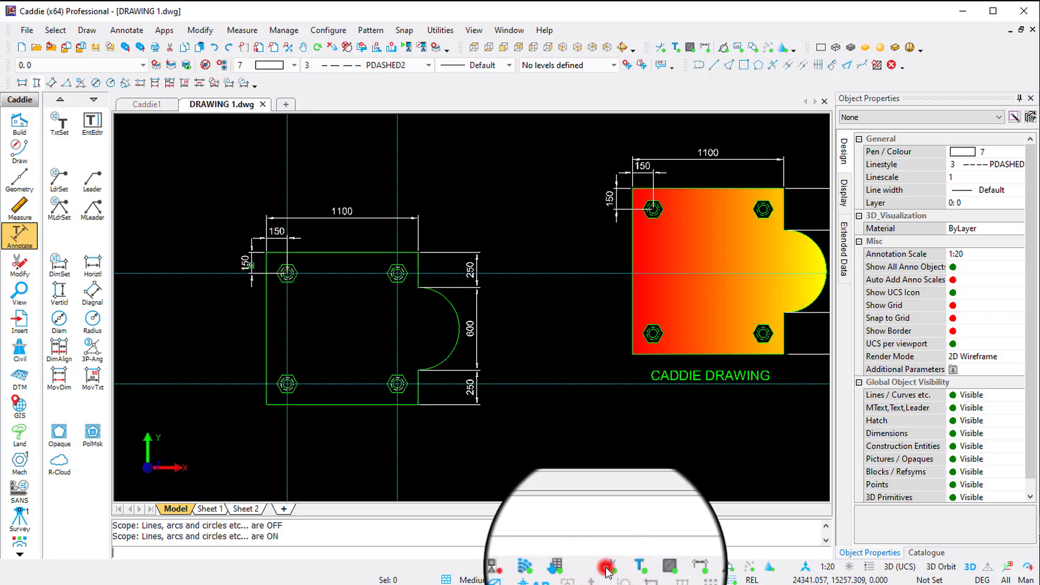
{"action": "left_click", "coordinate": [608, 569]}
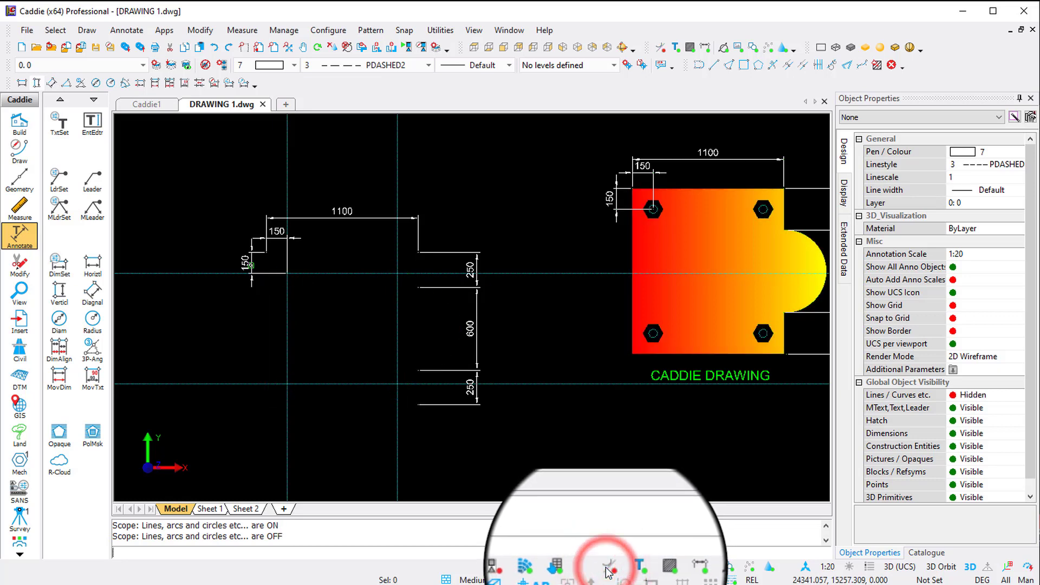
{"action": "left_click", "coordinate": [608, 569]}
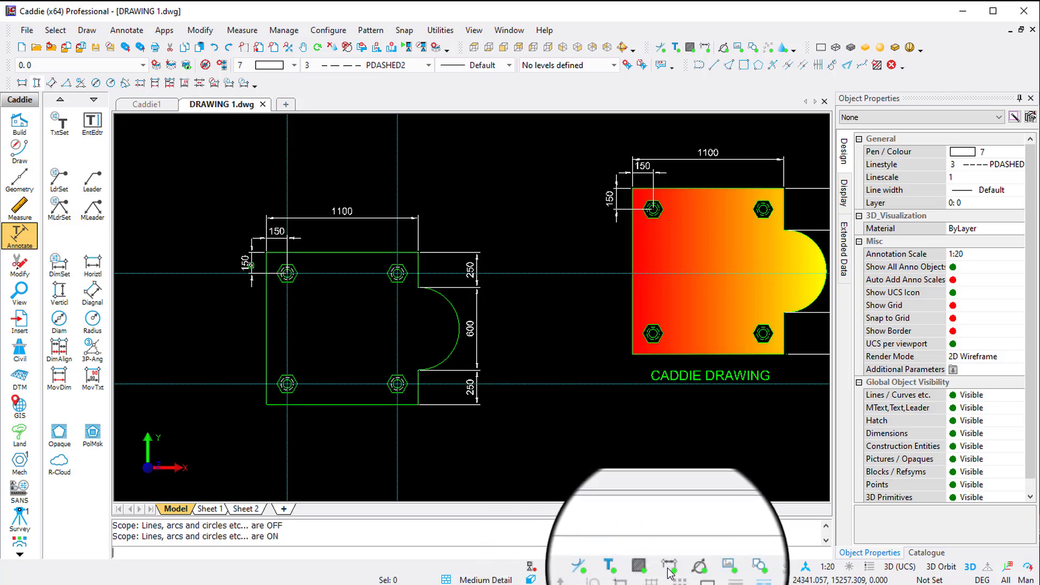
{"action": "left_click", "coordinate": [669, 568]}
{"action": "left_click", "coordinate": [669, 569]}
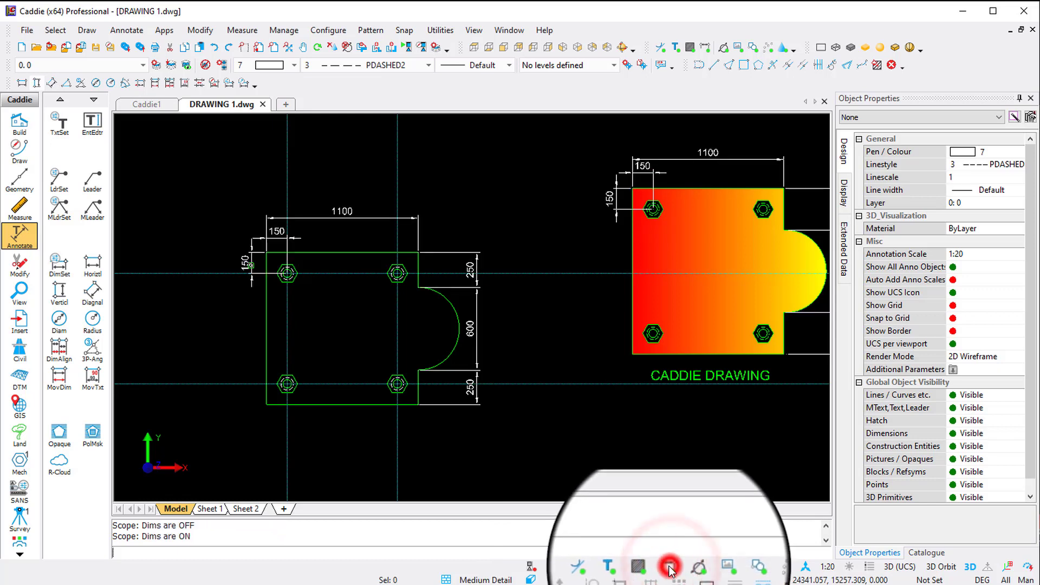
{"action": "left_click", "coordinate": [669, 569]}
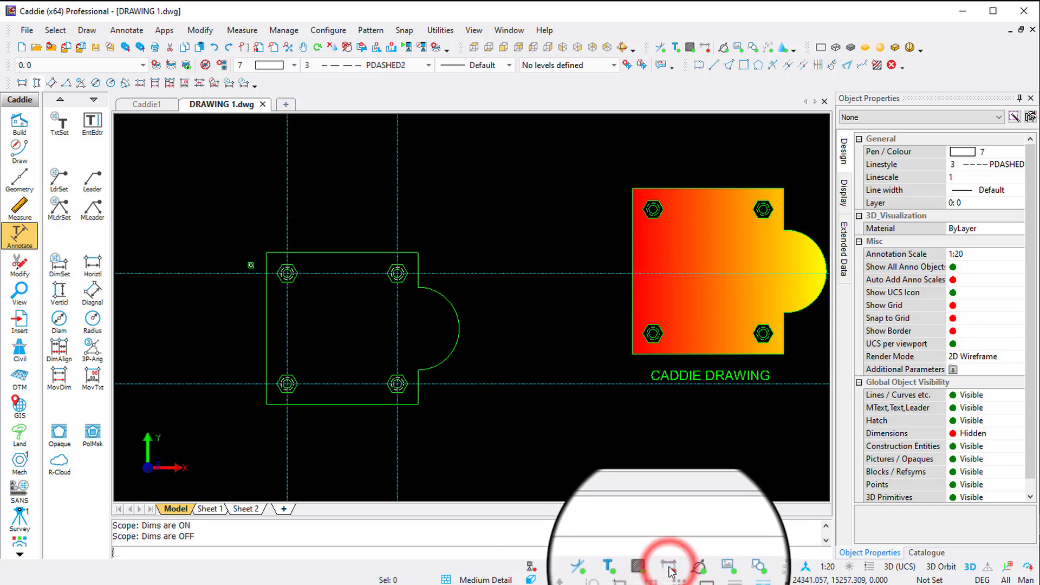
{"action": "left_click", "coordinate": [669, 569]}
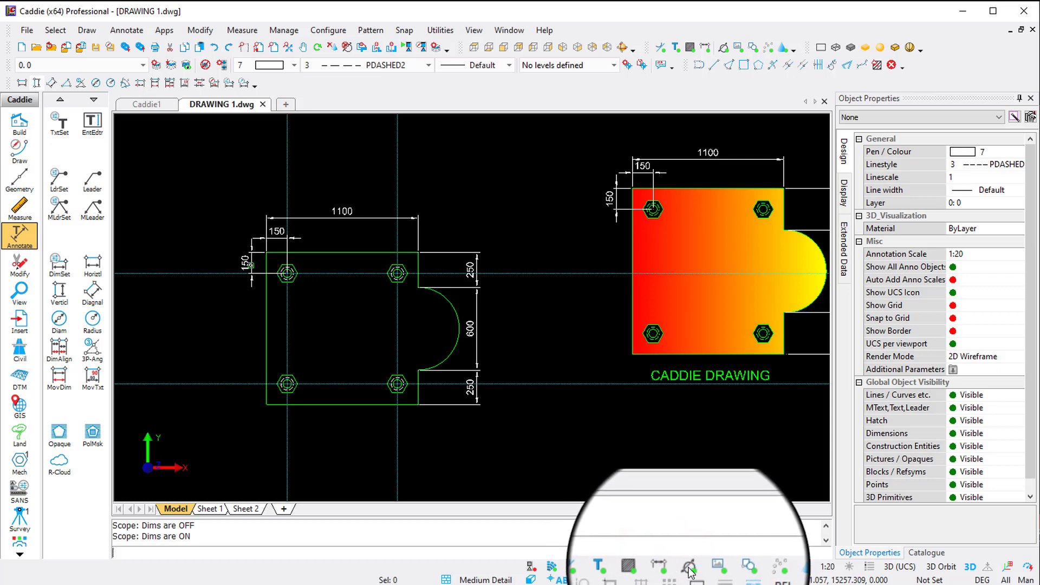
Step: Toggle the visibility of the construction elements, leaving the construction lines hidden
{"action": "left_click", "coordinate": [688, 568]}
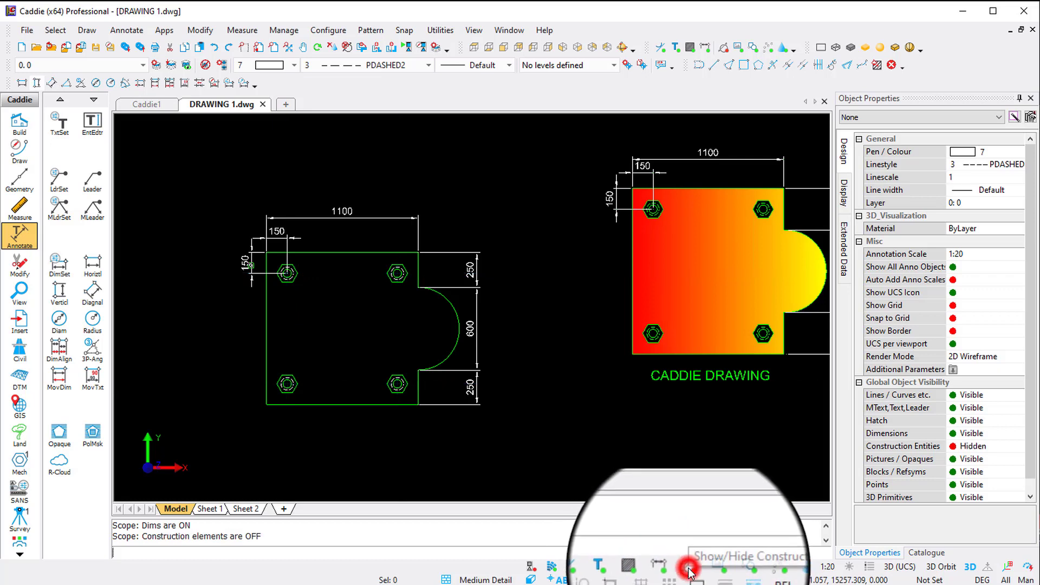
{"action": "left_click", "coordinate": [688, 568]}
{"action": "left_click", "coordinate": [688, 567]}
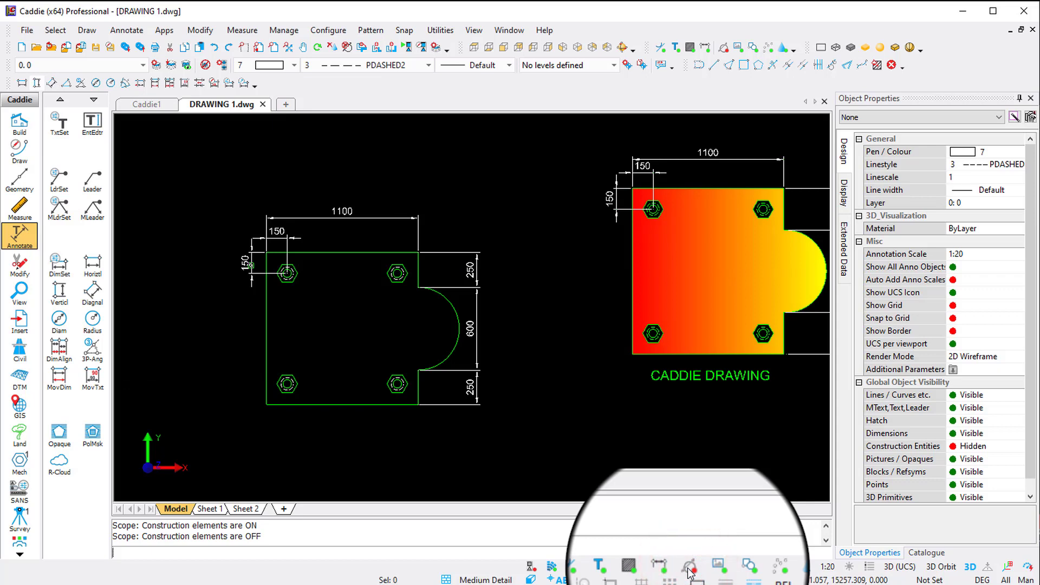
{"action": "left_click", "coordinate": [688, 568]}
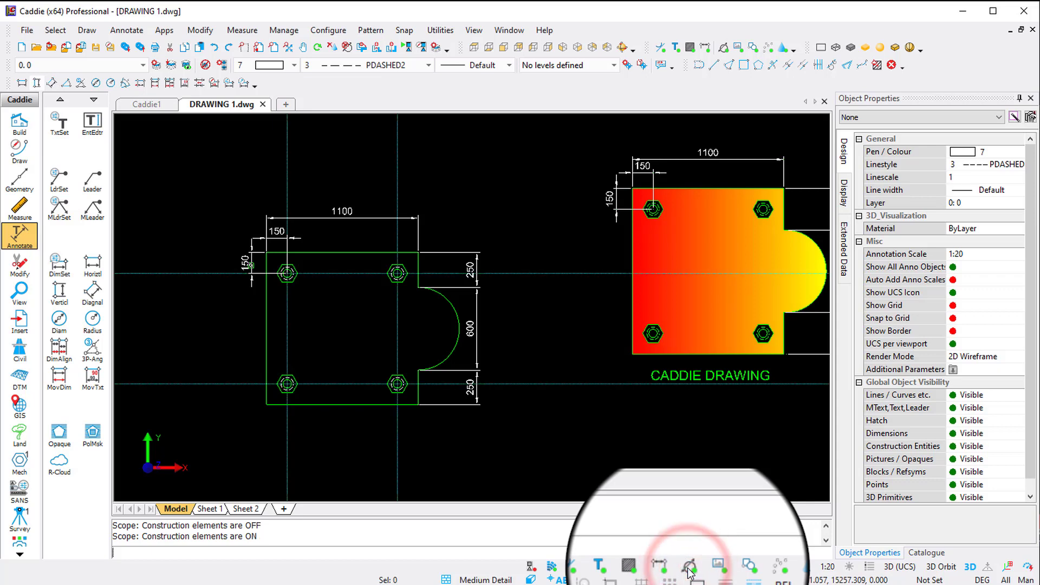
{"action": "left_click", "coordinate": [688, 568]}
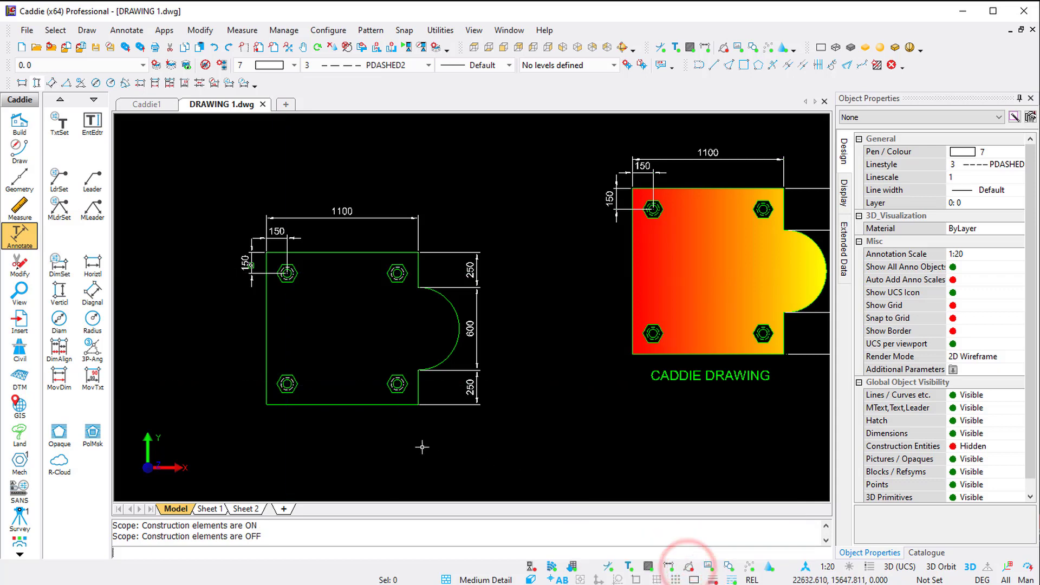
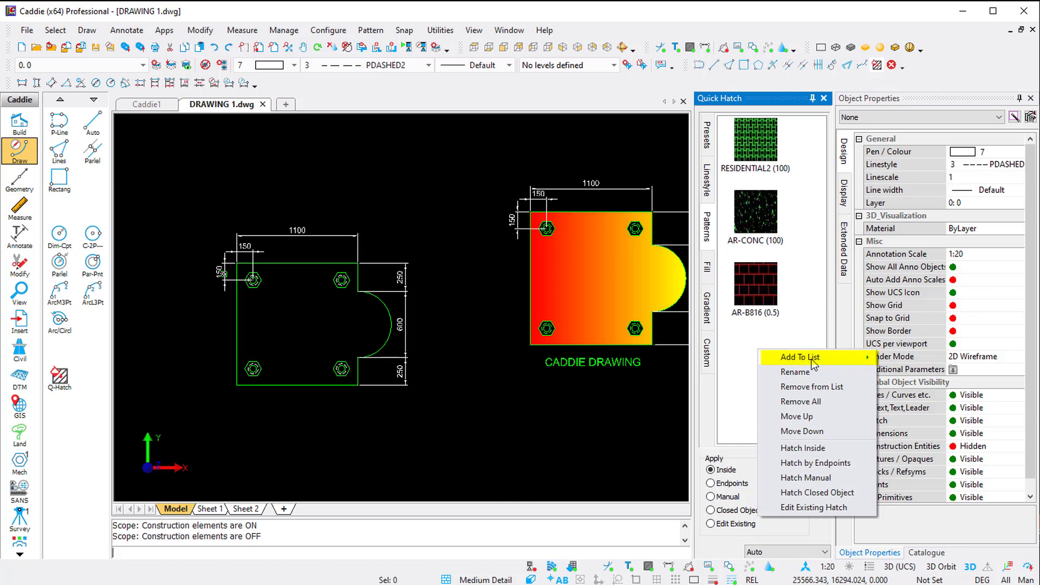
Step: Add a RUBBLE pattern hatch in pen colour 7 to the Quick Hatch pattern list
{"action": "mouse_move", "coordinate": [813, 362]}
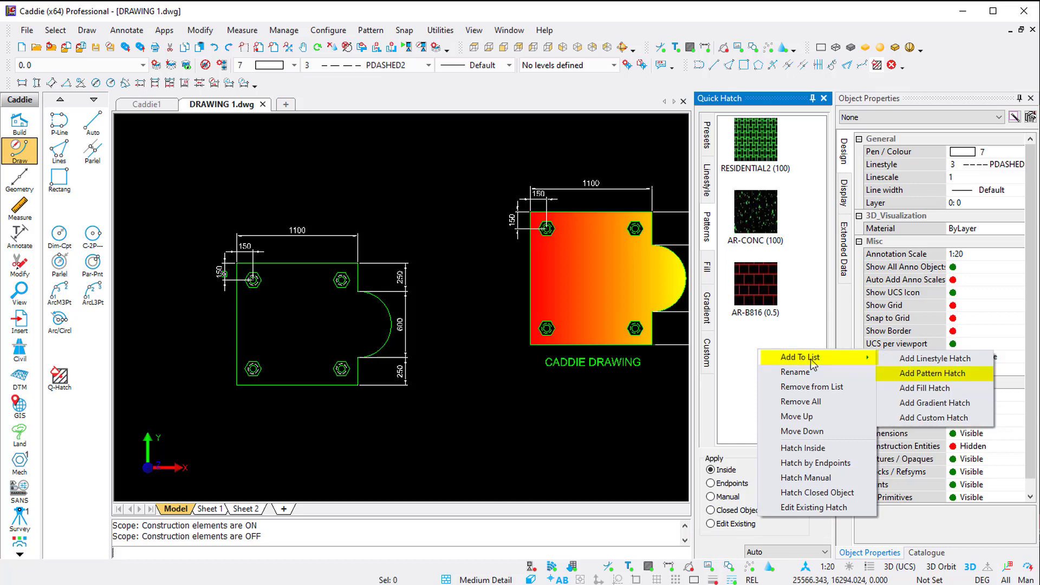
{"action": "left_click", "coordinate": [929, 374]}
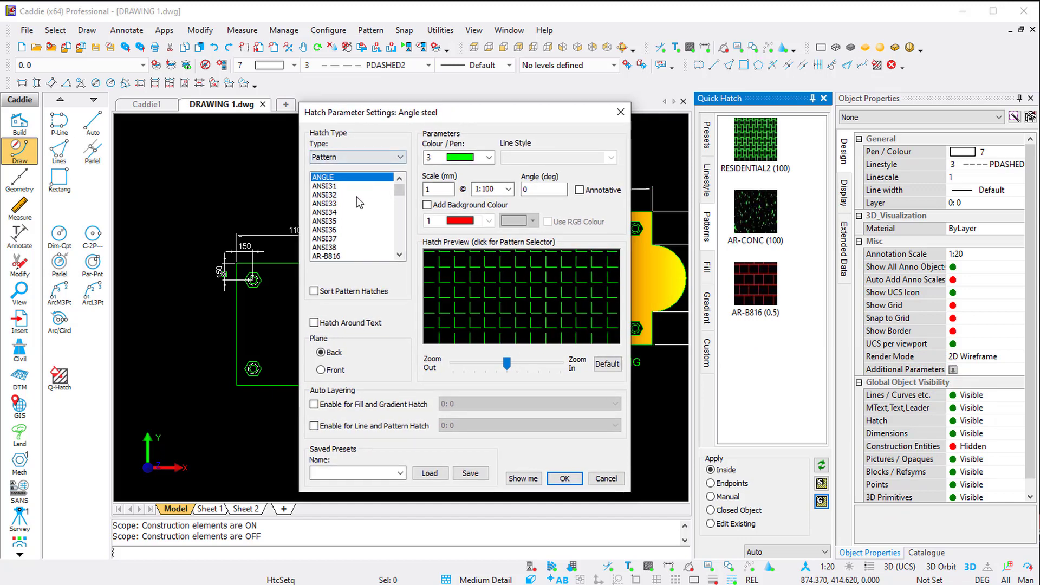
{"action": "mouse_move", "coordinate": [400, 189]}
{"action": "left_mouse_down"}
{"action": "mouse_move", "coordinate": [401, 246]}
{"action": "mouse_move", "coordinate": [399, 188]}
{"action": "left_mouse_up"}
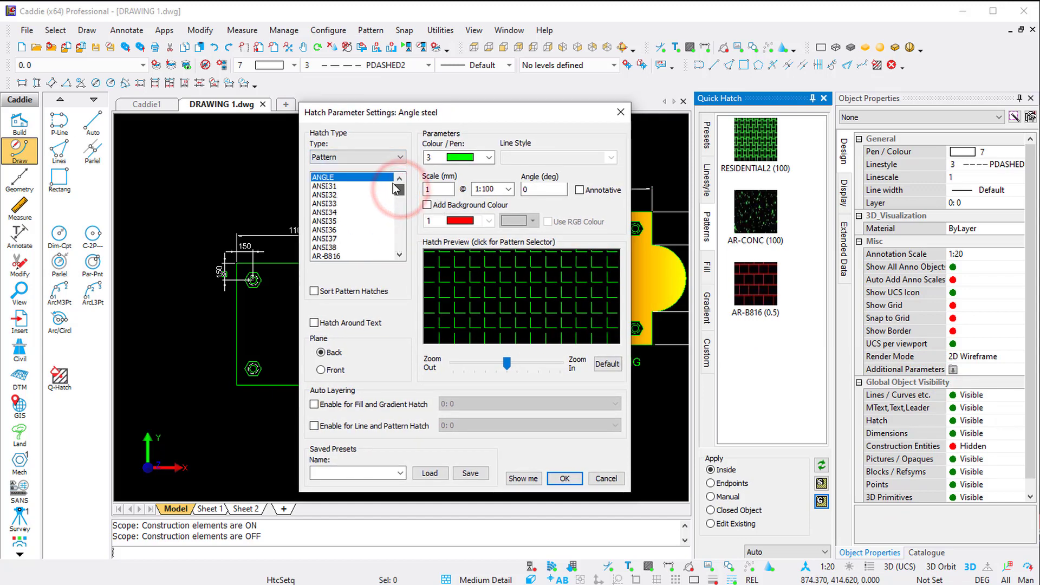
{"action": "left_click", "coordinate": [516, 298]}
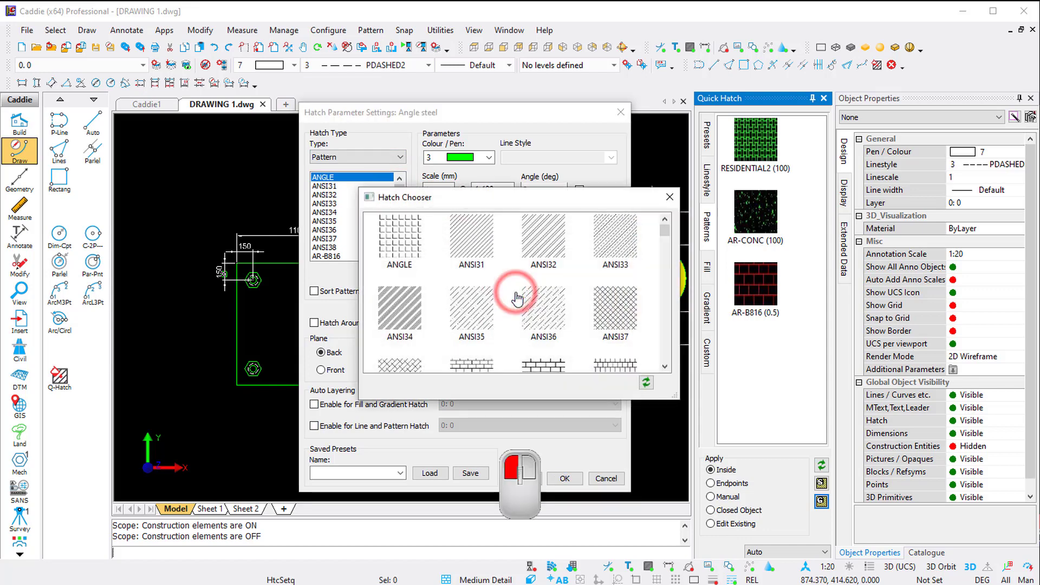
{"action": "mouse_move", "coordinate": [665, 232]}
{"action": "left_mouse_down"}
{"action": "mouse_move", "coordinate": [673, 367]}
{"action": "mouse_move", "coordinate": [675, 343]}
{"action": "left_mouse_up"}
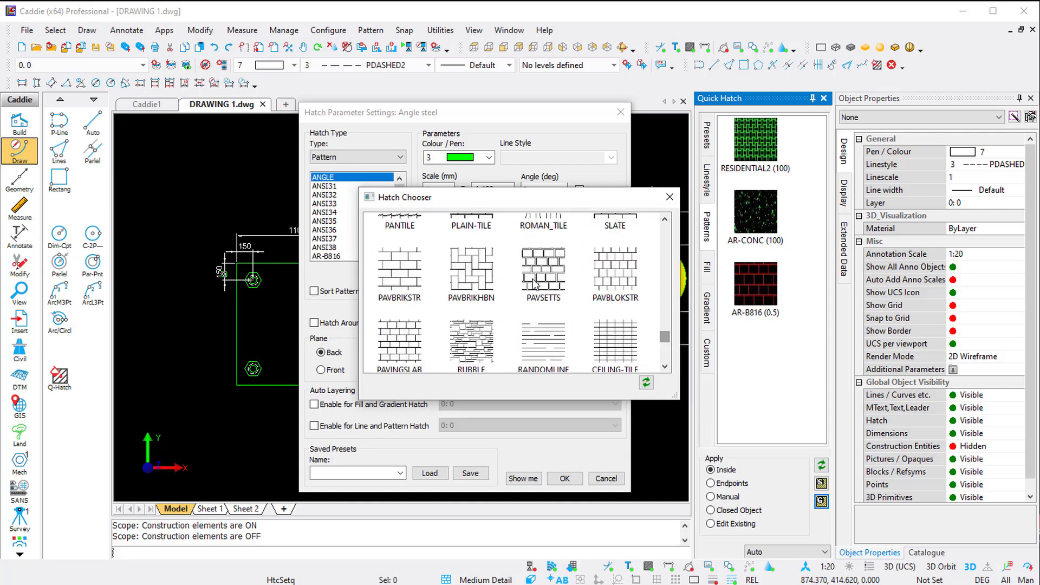
{"action": "left_click", "coordinate": [476, 341]}
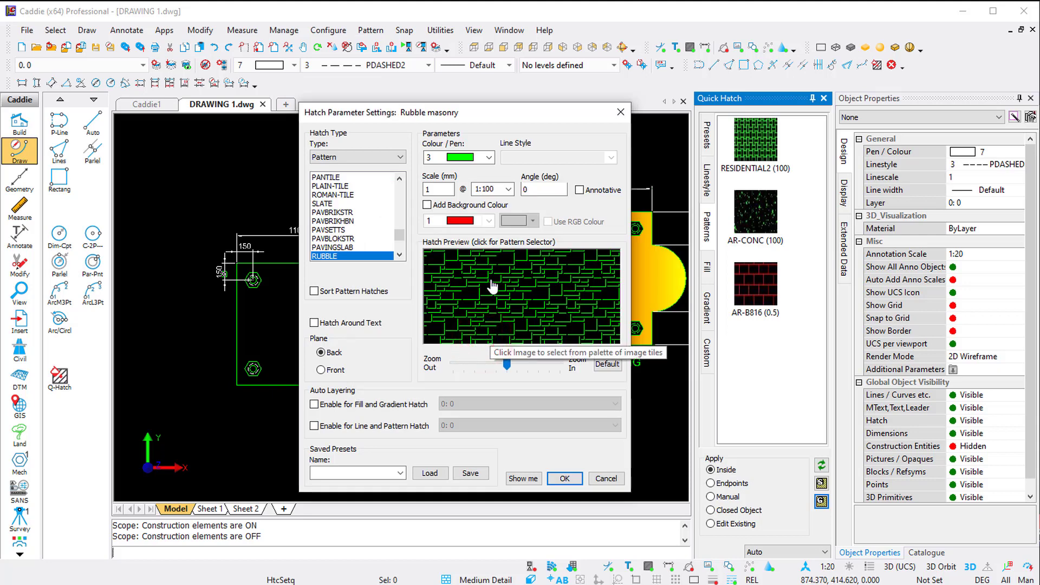
{"action": "left_click", "coordinate": [489, 157]}
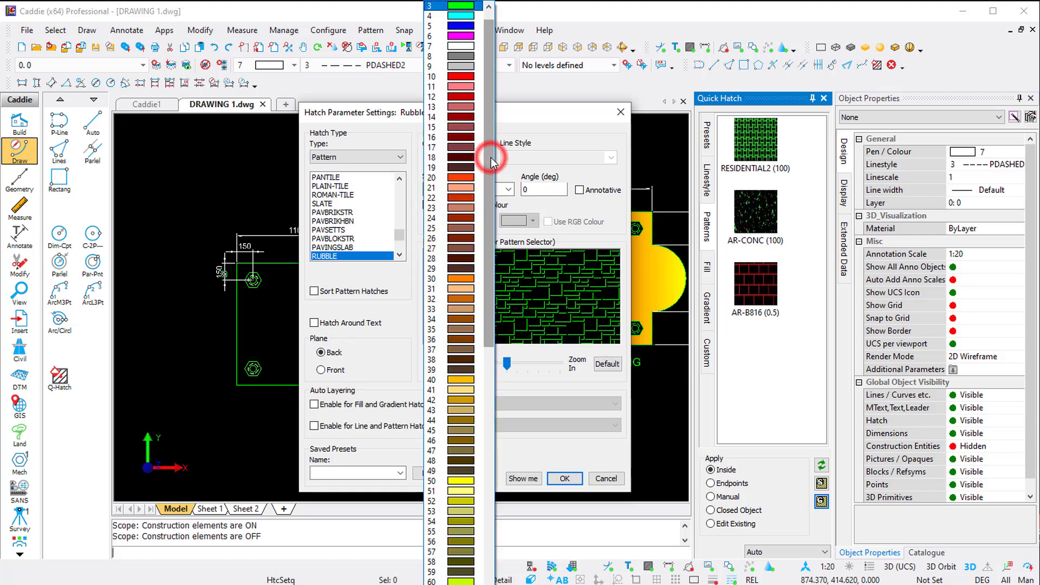
{"action": "left_click", "coordinate": [460, 46]}
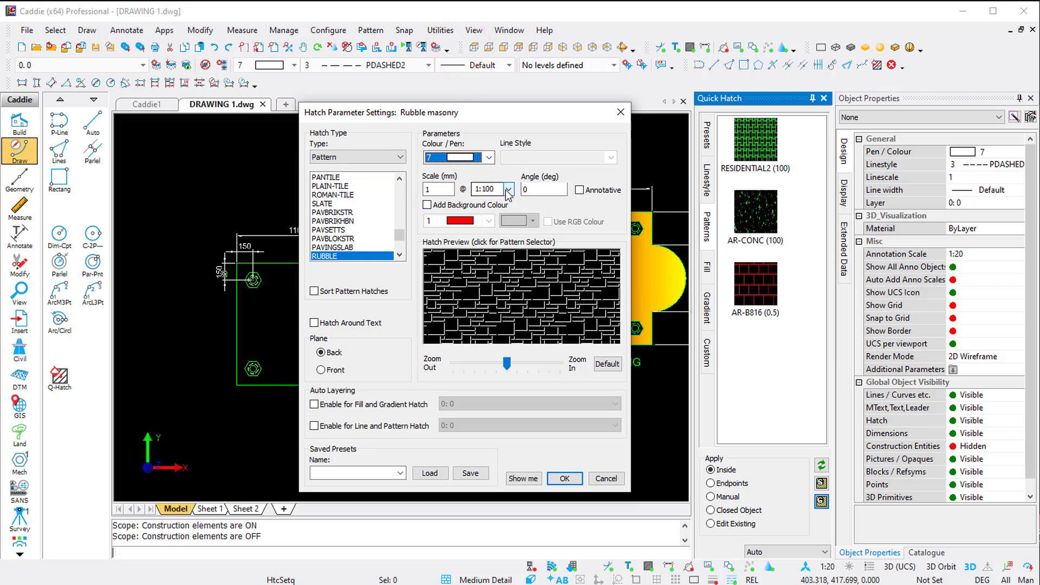
{"action": "left_click", "coordinate": [564, 478]}
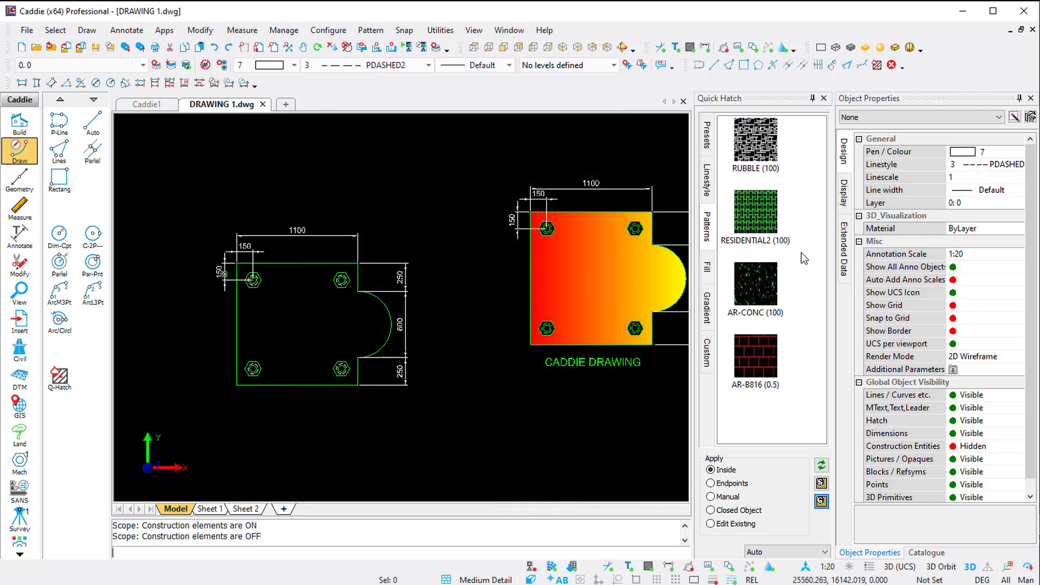
Step: Look through the linestyle, solid fill and gradient hatches available in Quick Hatch
{"action": "left_click", "coordinate": [723, 299]}
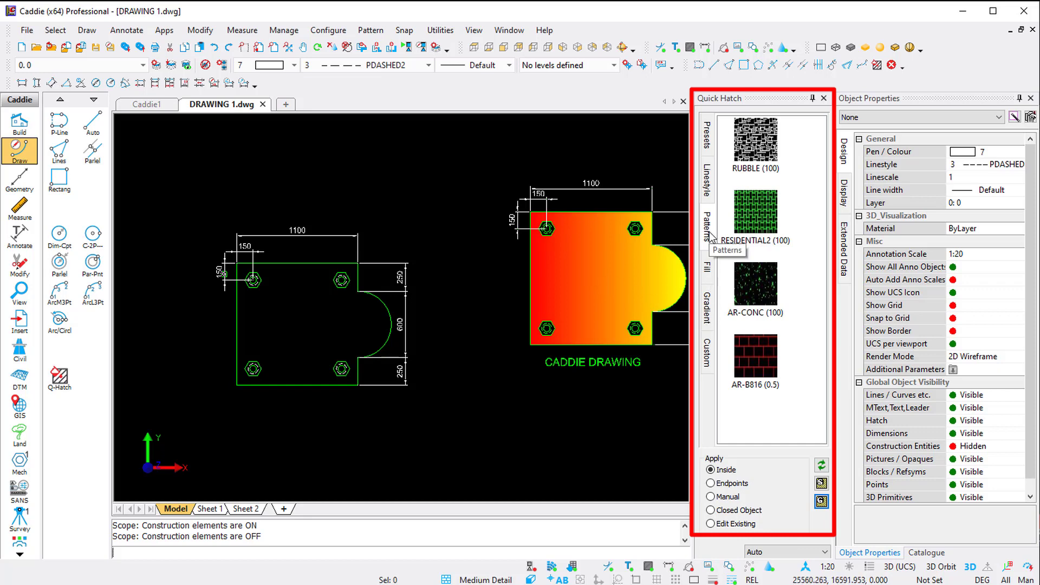
{"action": "left_click", "coordinate": [709, 187]}
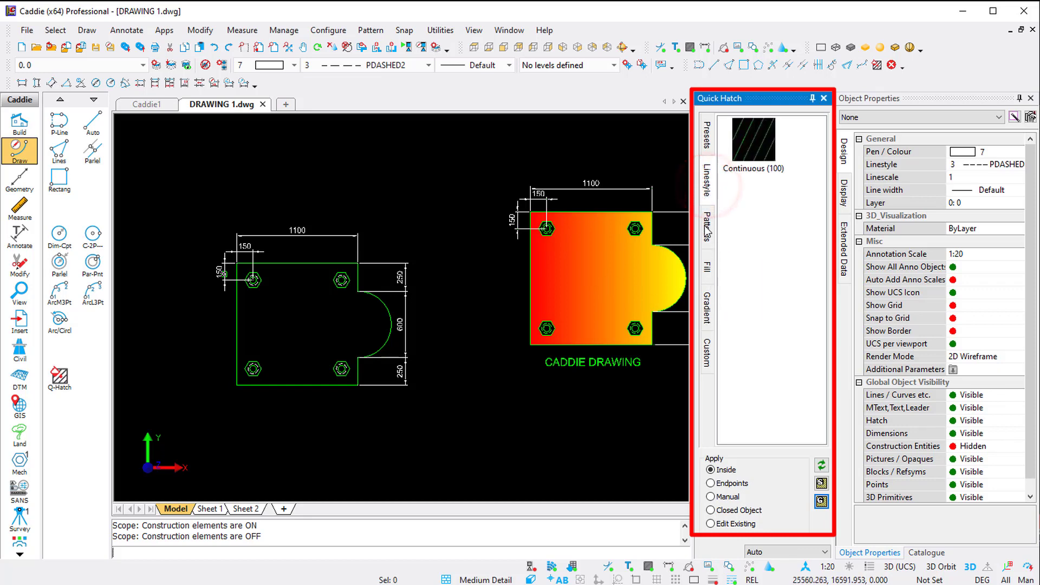
{"action": "left_click", "coordinate": [708, 270]}
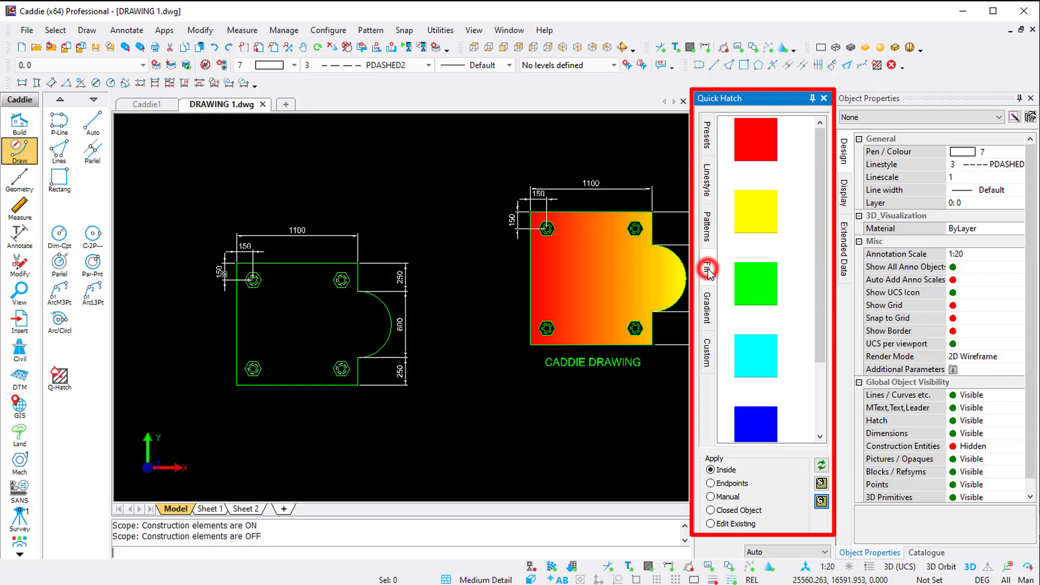
{"action": "left_click", "coordinate": [708, 319]}
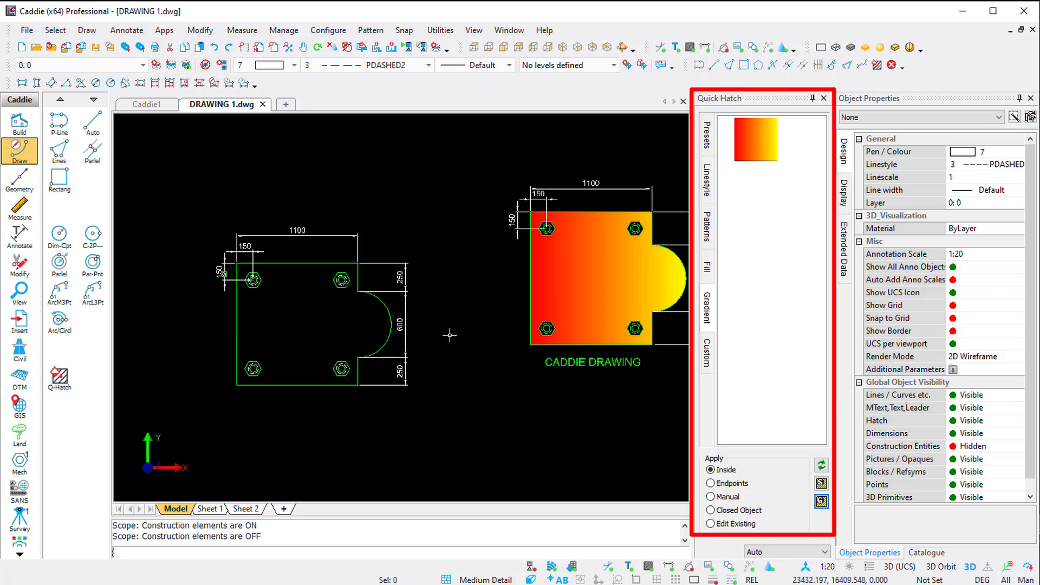
Step: Fill the inside of the new plate with the red-to-yellow gradient hatch, keeping the island option on Auto
{"action": "middle_click_drag", "start_coordinate": [424, 352], "coordinate": [609, 299]}
{"action": "scroll", "coordinate": [511, 237], "scroll_direction": "up", "scroll_amount": 5}
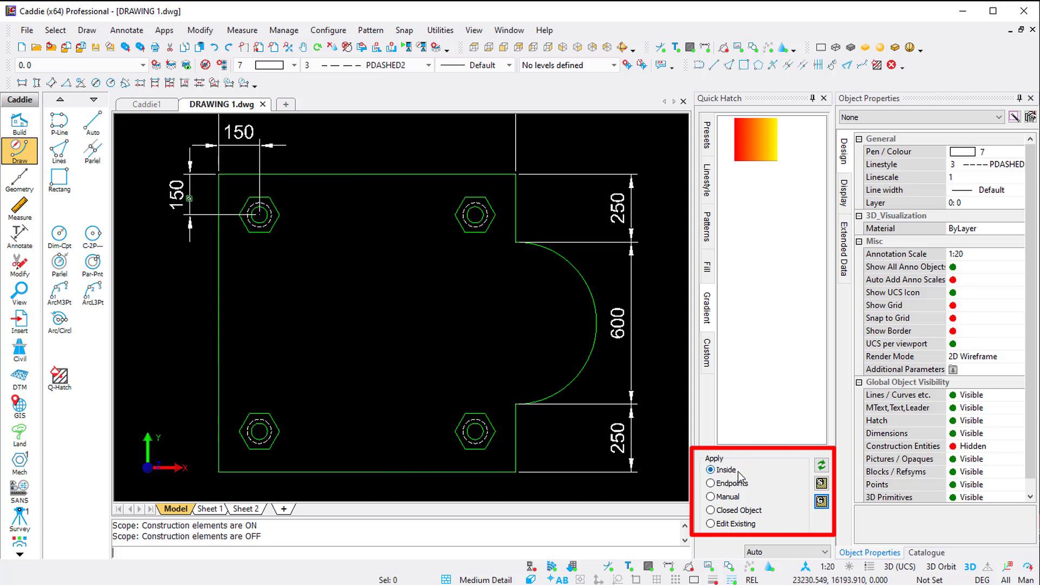
{"action": "mouse_move", "coordinate": [772, 555]}
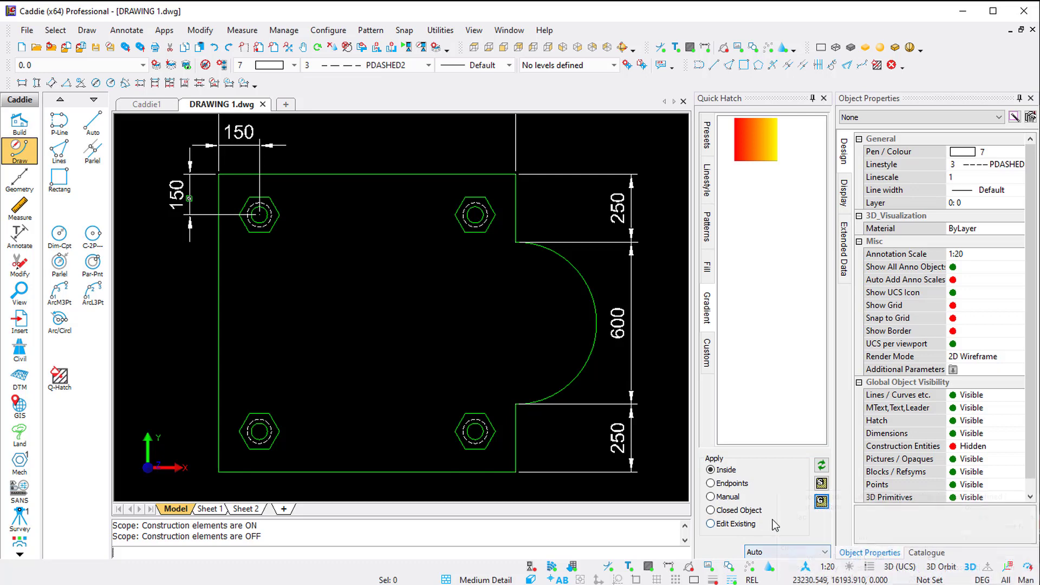
{"action": "left_click", "coordinate": [772, 552]}
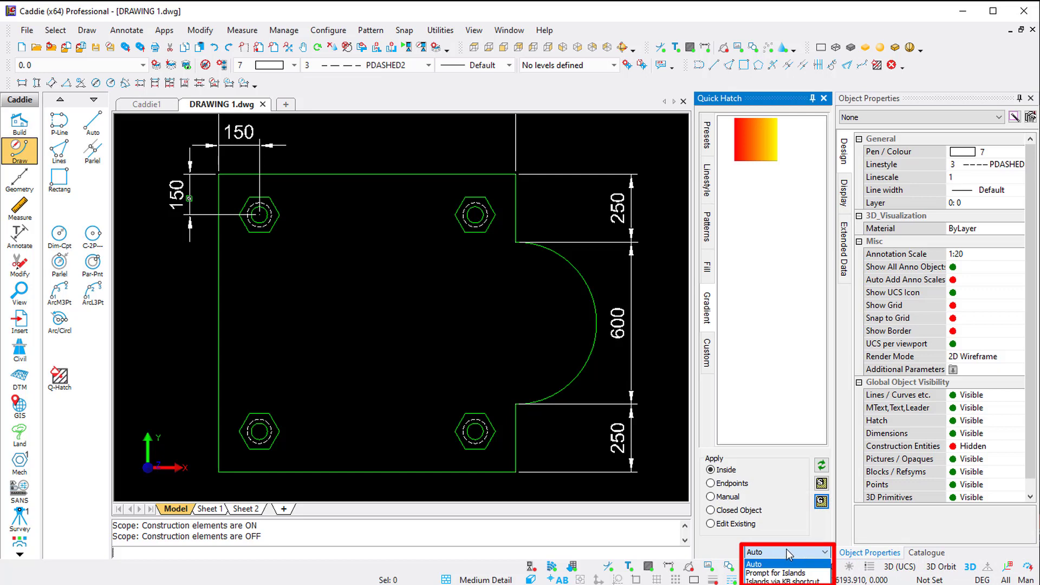
{"action": "left_click", "coordinate": [785, 551]}
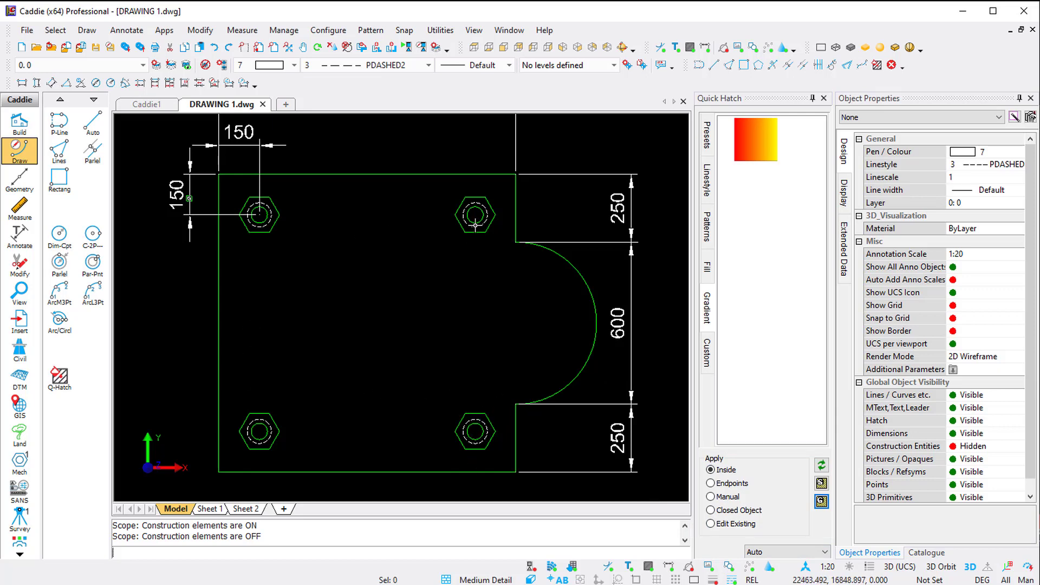
{"action": "left_click", "coordinate": [755, 143]}
{"action": "mouse_move", "coordinate": [755, 143]}
{"action": "left_mouse_down"}
{"action": "mouse_move", "coordinate": [415, 345]}
{"action": "mouse_move", "coordinate": [341, 417]}
{"action": "left_mouse_up"}
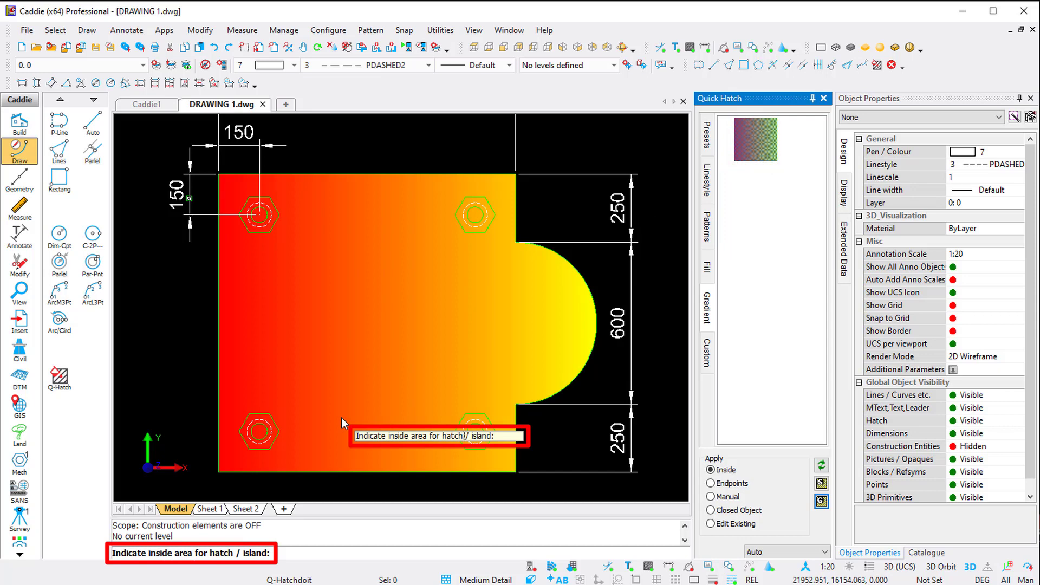
Step: Cut the upper-left and upper-right bolt hexagons out of the plate's gradient hatch as islands
{"action": "scroll", "coordinate": [248, 198], "scroll_direction": "up", "scroll_amount": 2}
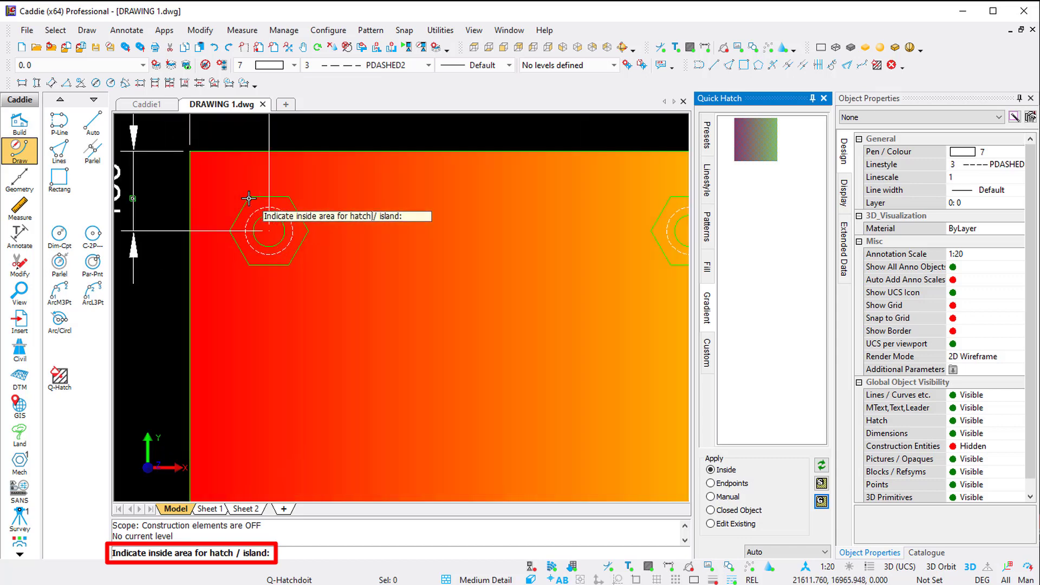
{"action": "scroll", "coordinate": [249, 198], "scroll_direction": "up", "scroll_amount": 1}
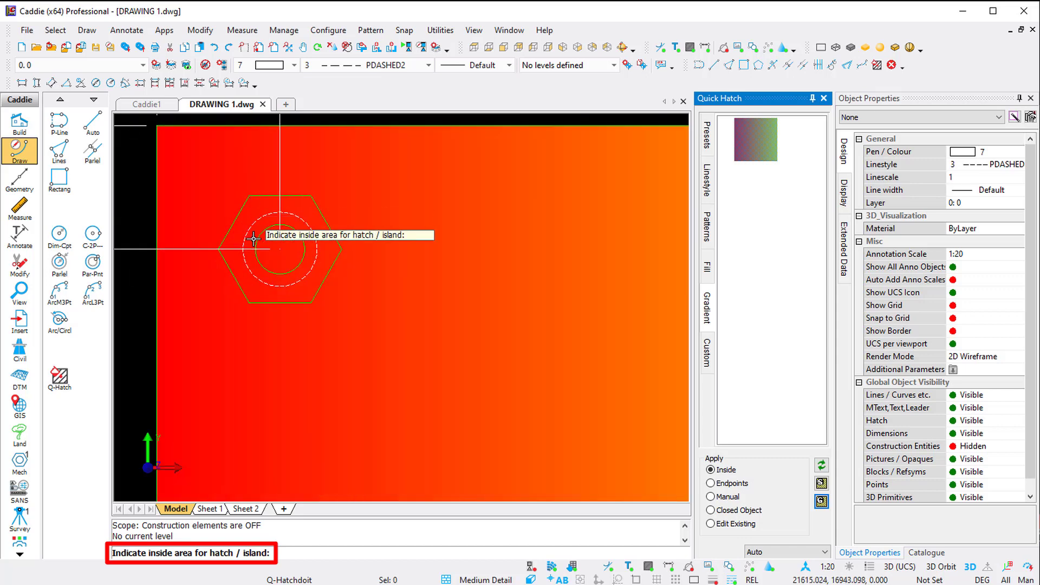
{"action": "left_click", "coordinate": [296, 292]}
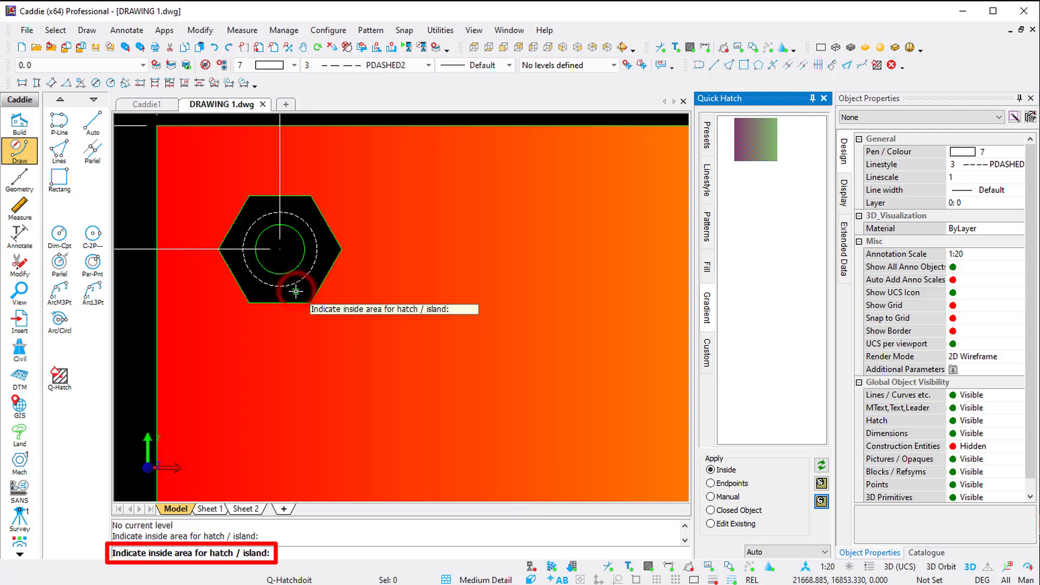
{"action": "scroll", "coordinate": [296, 292], "scroll_direction": "down", "scroll_amount": 2}
{"action": "scroll", "coordinate": [587, 277], "scroll_direction": "up", "scroll_amount": 2}
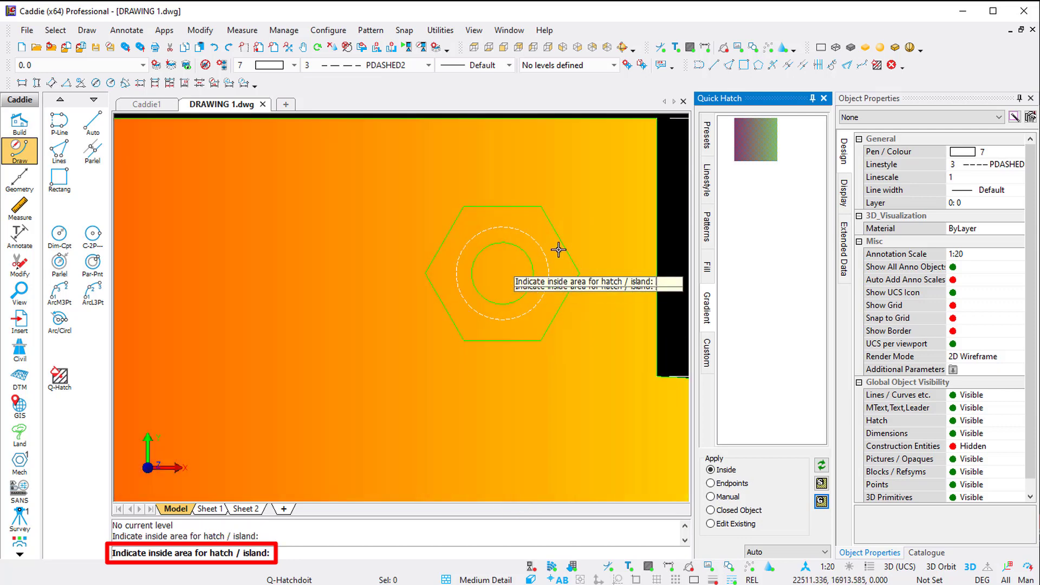
{"action": "left_click", "coordinate": [506, 197]}
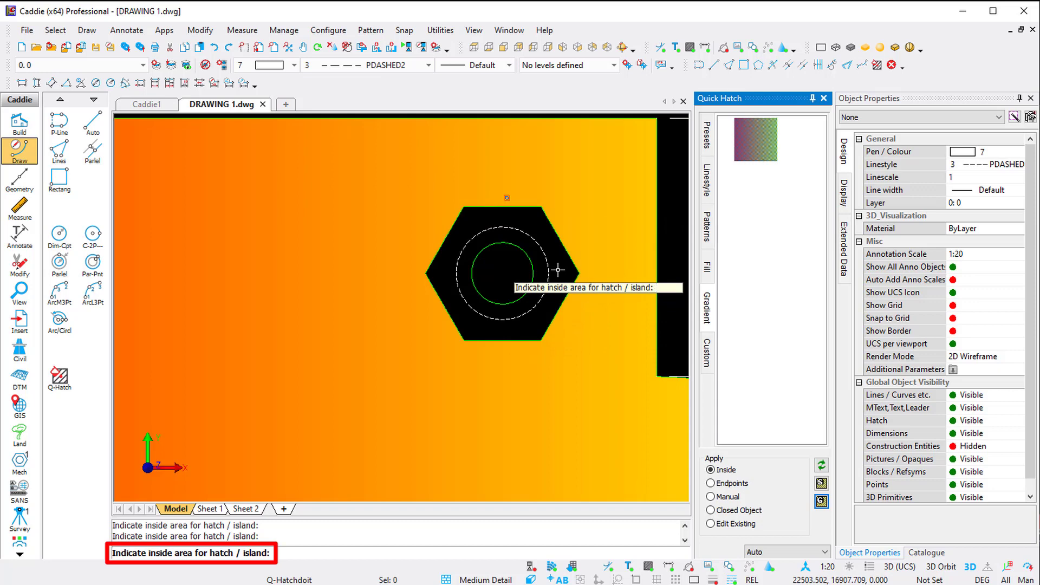
Step: Cut the lower-right and lower-left bolt hexagons out of the gradient hatch as islands, then end hatching and close Quick Hatch
{"action": "scroll", "coordinate": [556, 269], "scroll_direction": "down", "scroll_amount": 5}
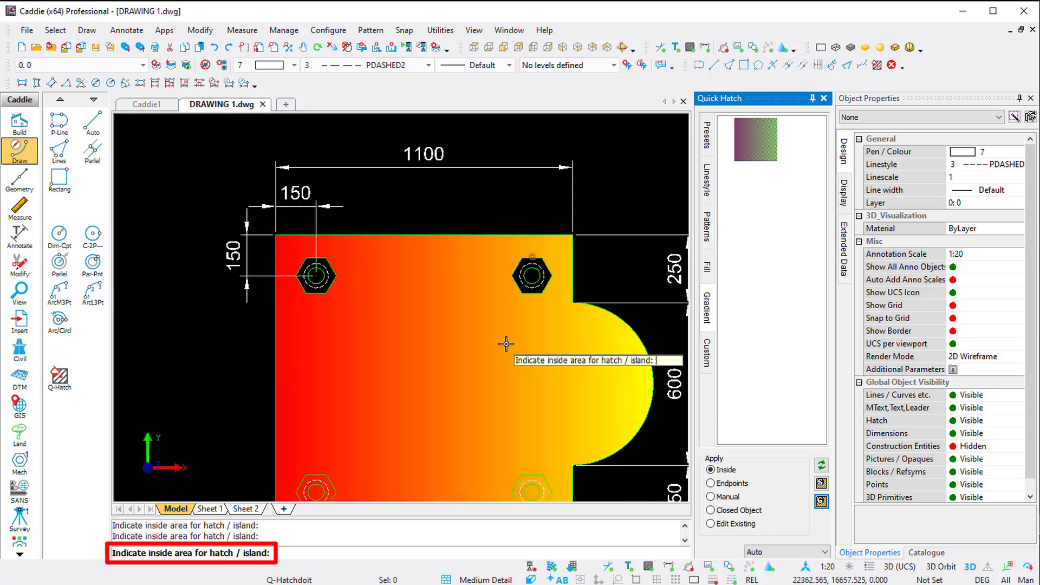
{"action": "scroll", "coordinate": [538, 394], "scroll_direction": "up", "scroll_amount": 5}
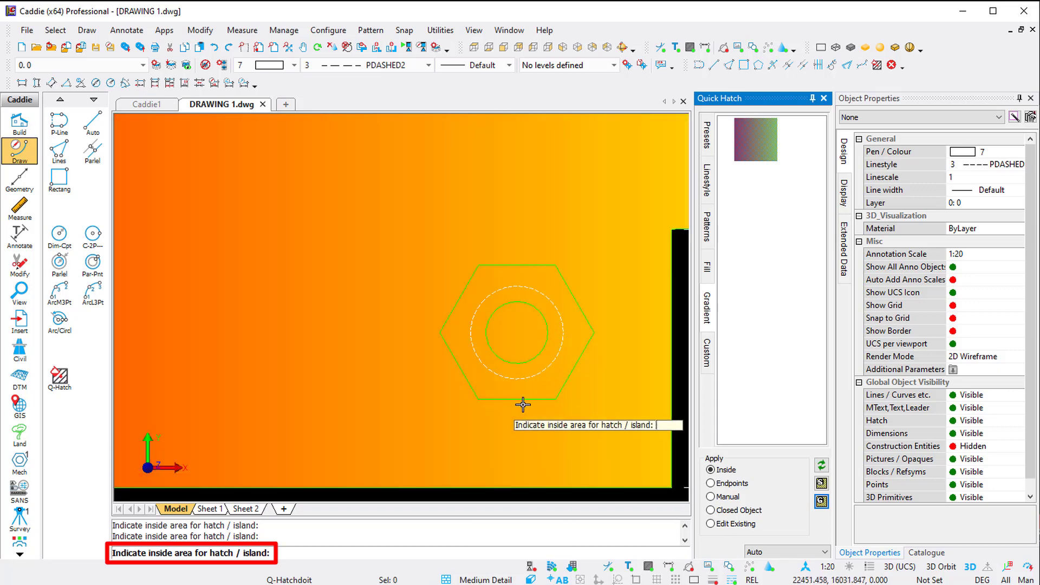
{"action": "left_click", "coordinate": [547, 384]}
{"action": "scroll", "coordinate": [541, 374], "scroll_direction": "down", "scroll_amount": 5}
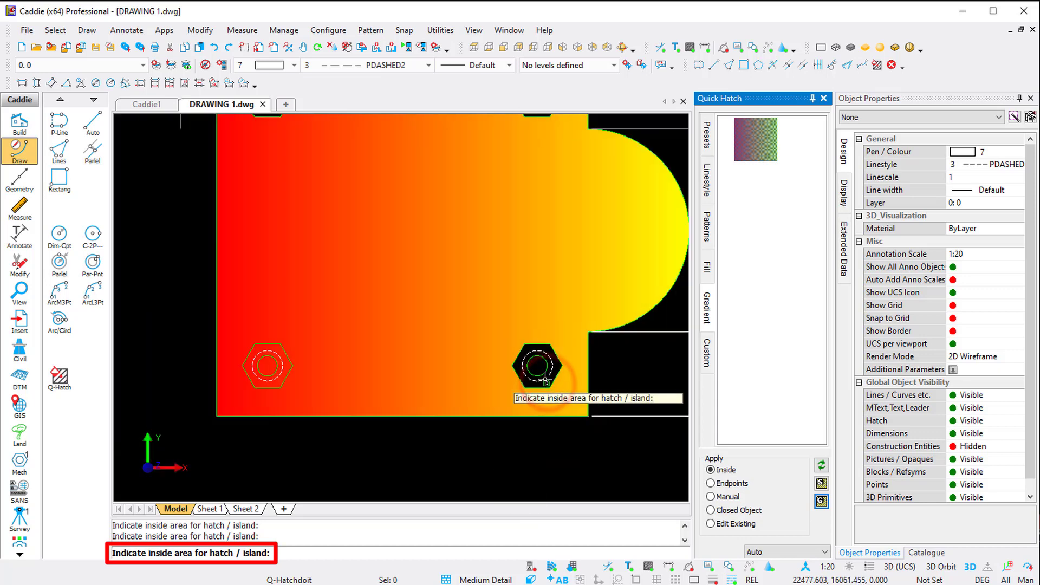
{"action": "scroll", "coordinate": [253, 358], "scroll_direction": "up", "scroll_amount": 2}
{"action": "scroll", "coordinate": [253, 358], "scroll_direction": "up", "scroll_amount": 2}
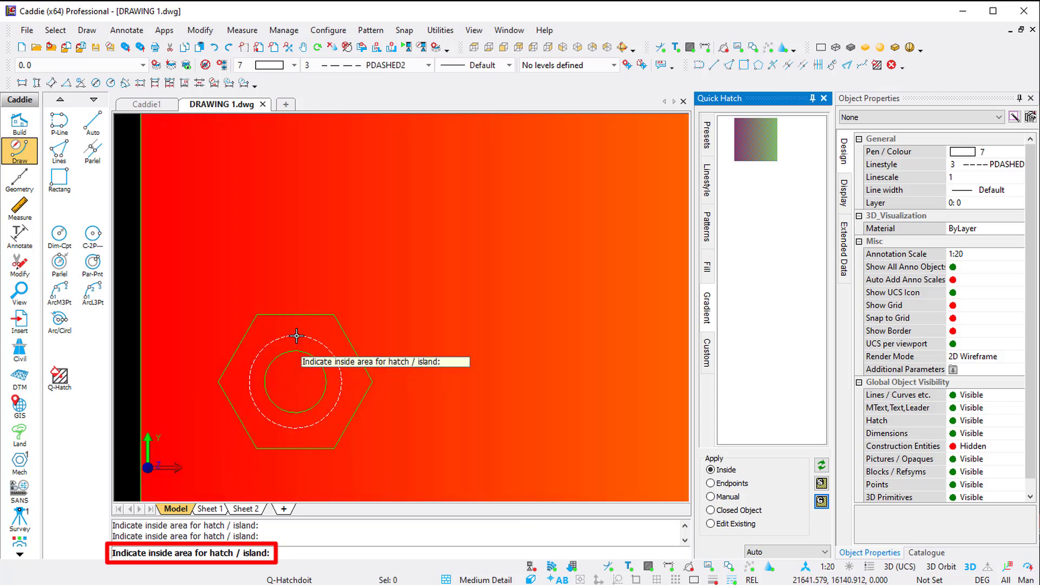
{"action": "left_click", "coordinate": [309, 308]}
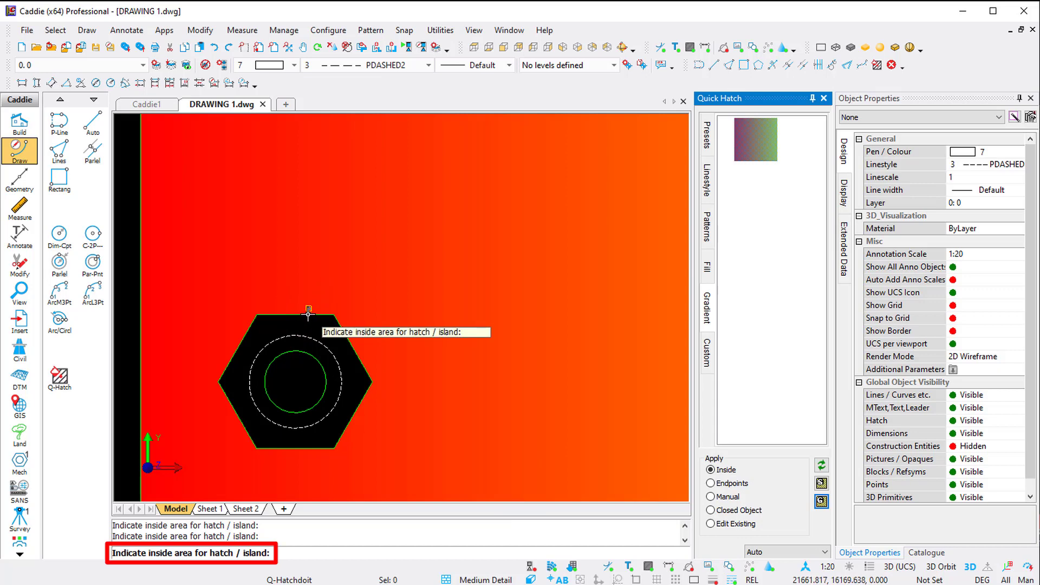
{"action": "key", "text": "Escape"}
{"action": "scroll", "coordinate": [379, 320], "scroll_direction": "down", "scroll_amount": 5}
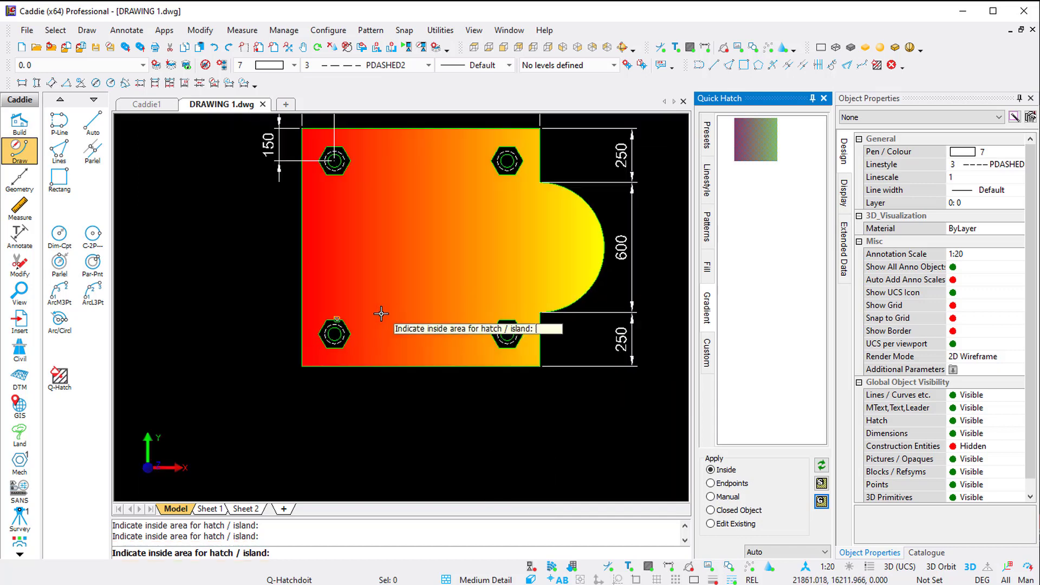
{"action": "scroll", "coordinate": [462, 318], "scroll_direction": "up", "scroll_amount": 2}
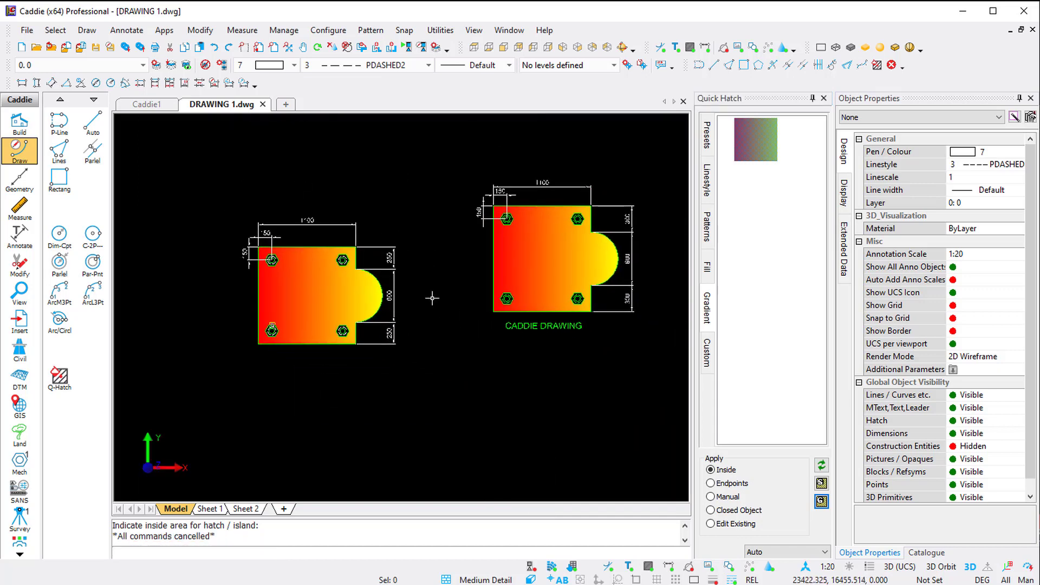
{"action": "middle_click_drag", "start_coordinate": [469, 293], "coordinate": [466, 289]}
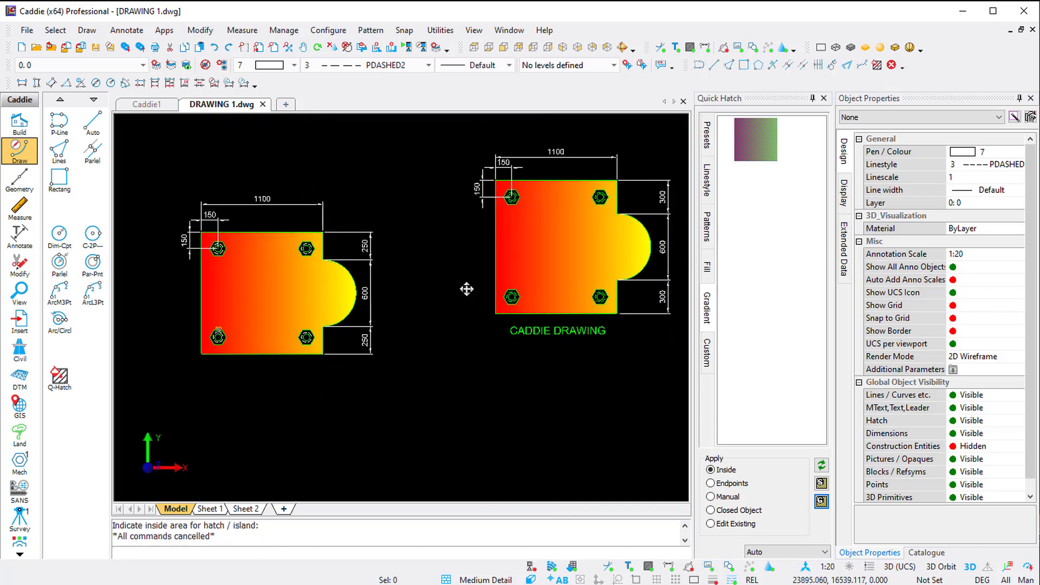
{"action": "left_click", "coordinate": [823, 98]}
{"action": "middle_click_drag", "start_coordinate": [604, 240], "coordinate": [595, 244]}
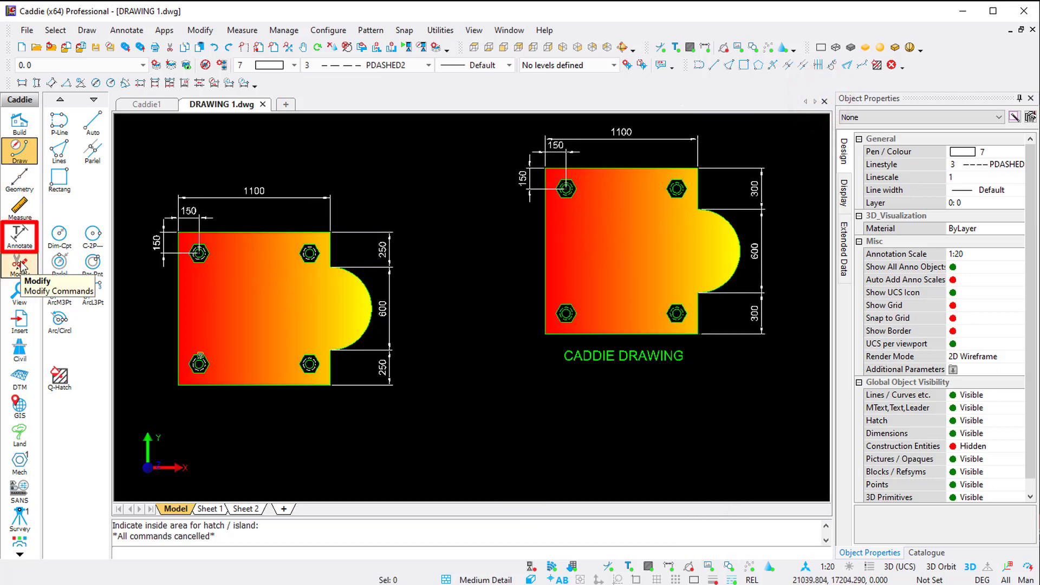
Step: Open the text entry editor and check its font and colour choices, switching the text preview off and back on
{"action": "left_click", "coordinate": [20, 238]}
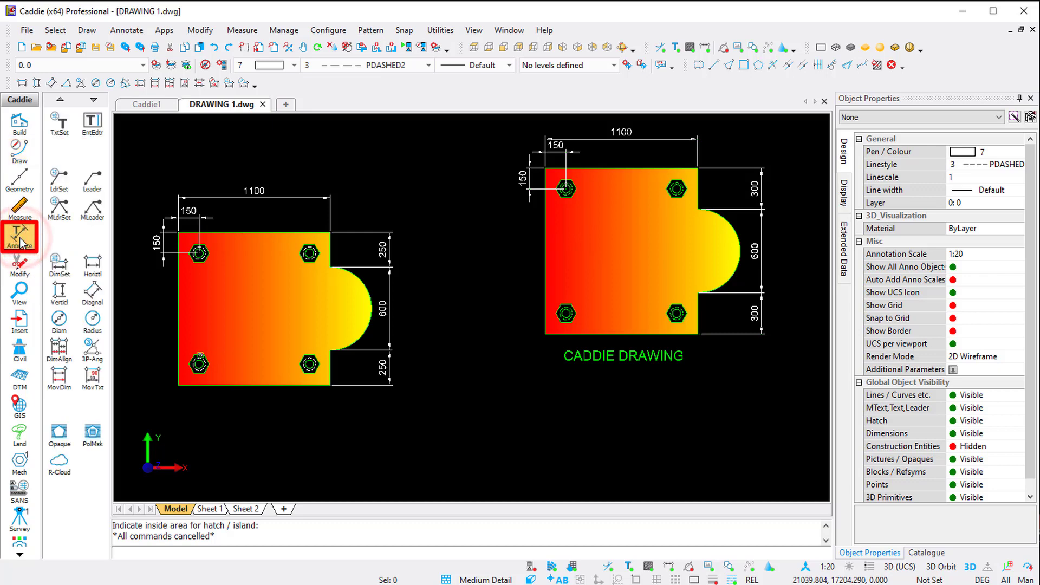
{"action": "left_click", "coordinate": [93, 130]}
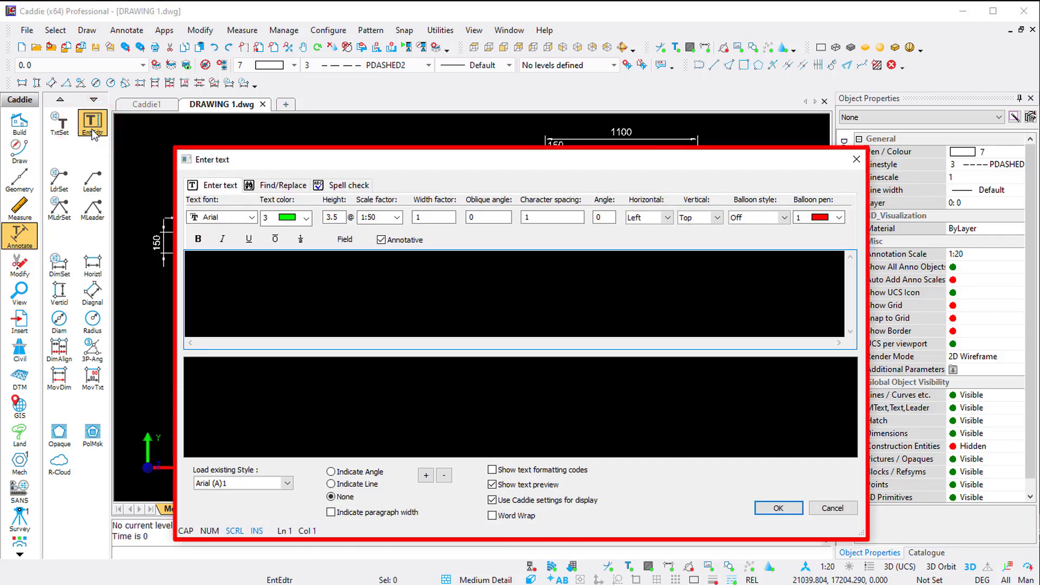
{"action": "left_click", "coordinate": [251, 217]}
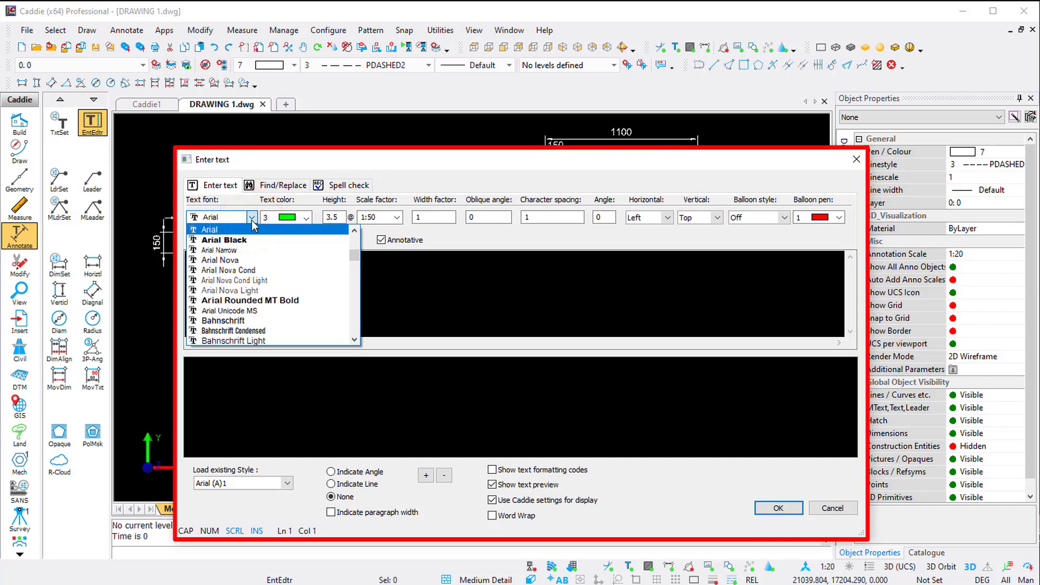
{"action": "left_click", "coordinate": [251, 217]}
{"action": "left_click", "coordinate": [284, 219]}
{"action": "left_click", "coordinate": [284, 219]}
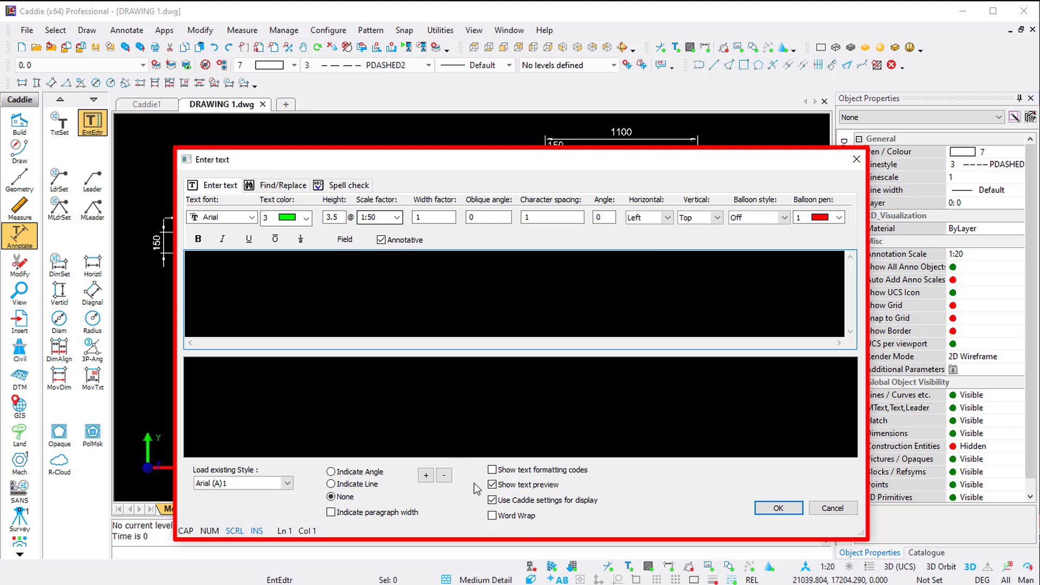
{"action": "left_click", "coordinate": [518, 486]}
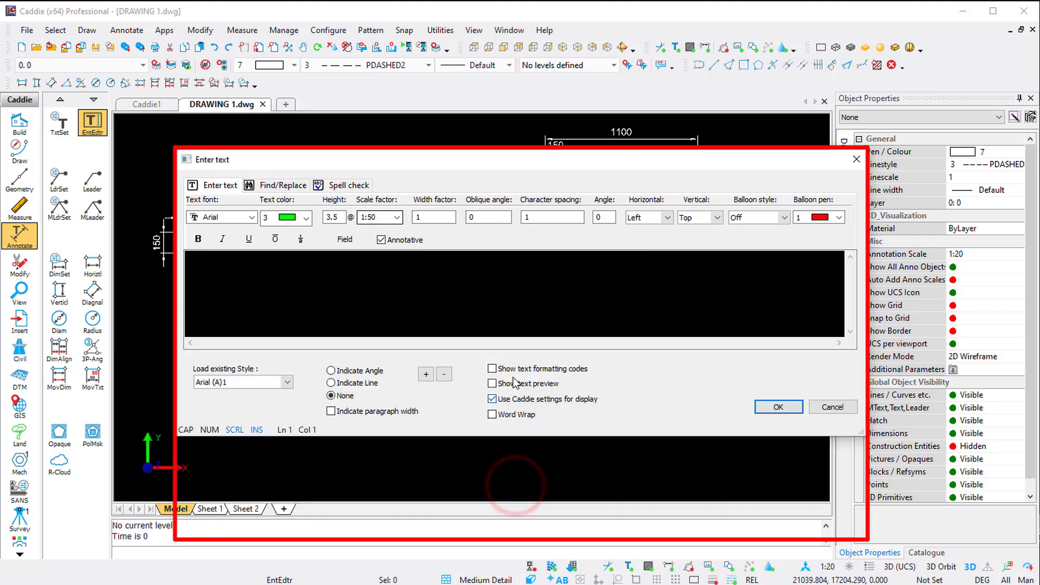
{"action": "left_click", "coordinate": [515, 386]}
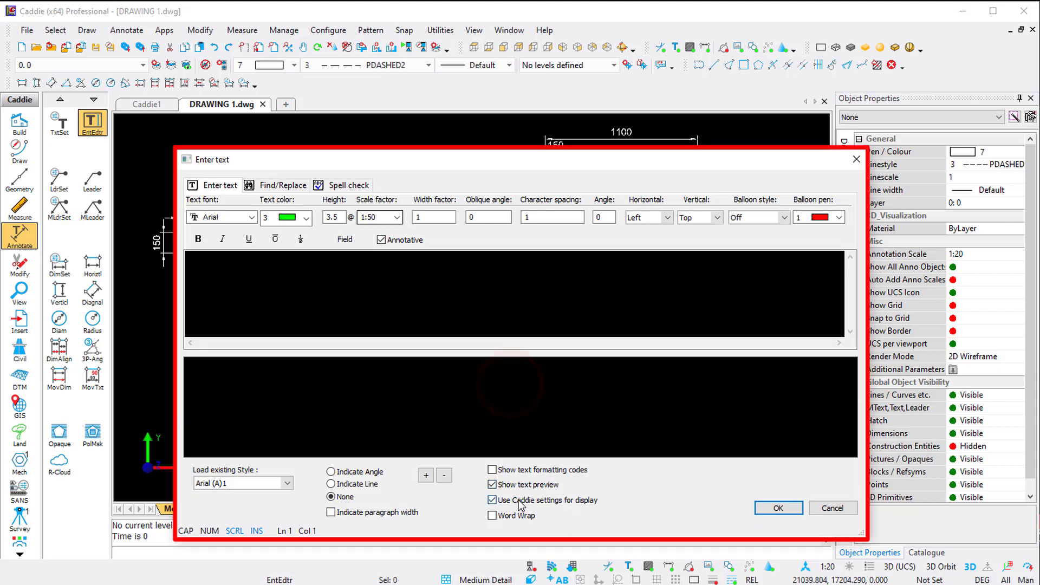
Step: Write the label CADDIE DRAWING, place it just below the new plate's bottom edge, and regenerate the drawing
{"action": "left_click", "coordinate": [301, 265]}
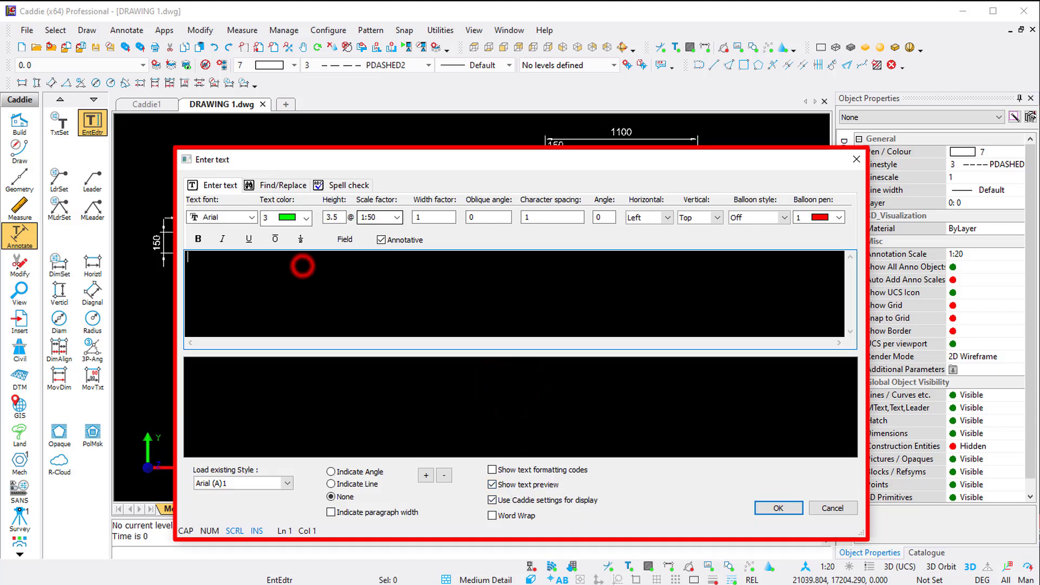
{"action": "type", "text": "CADDIE DRAWING"}
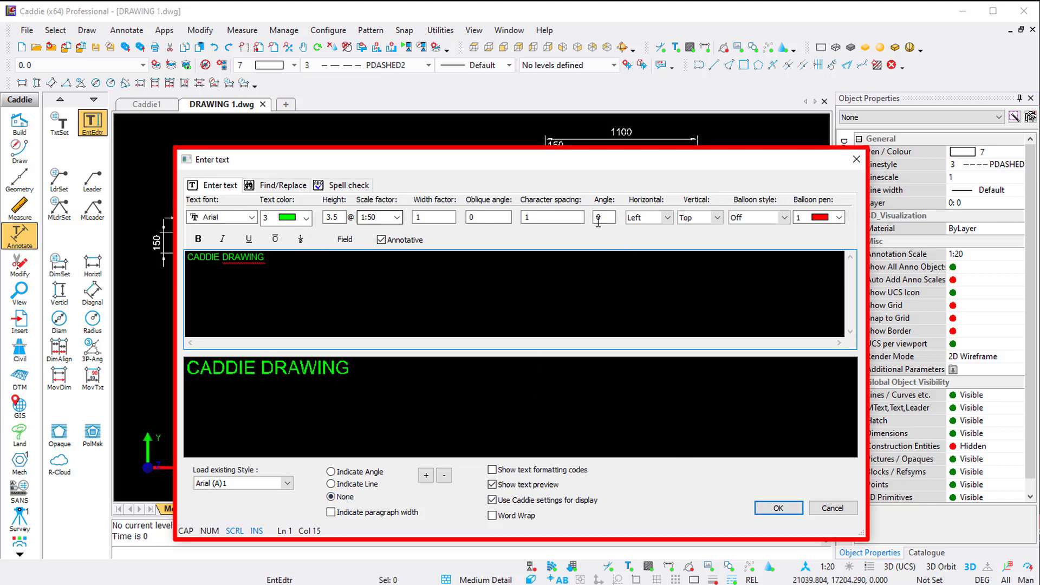
{"action": "left_click", "coordinate": [779, 508]}
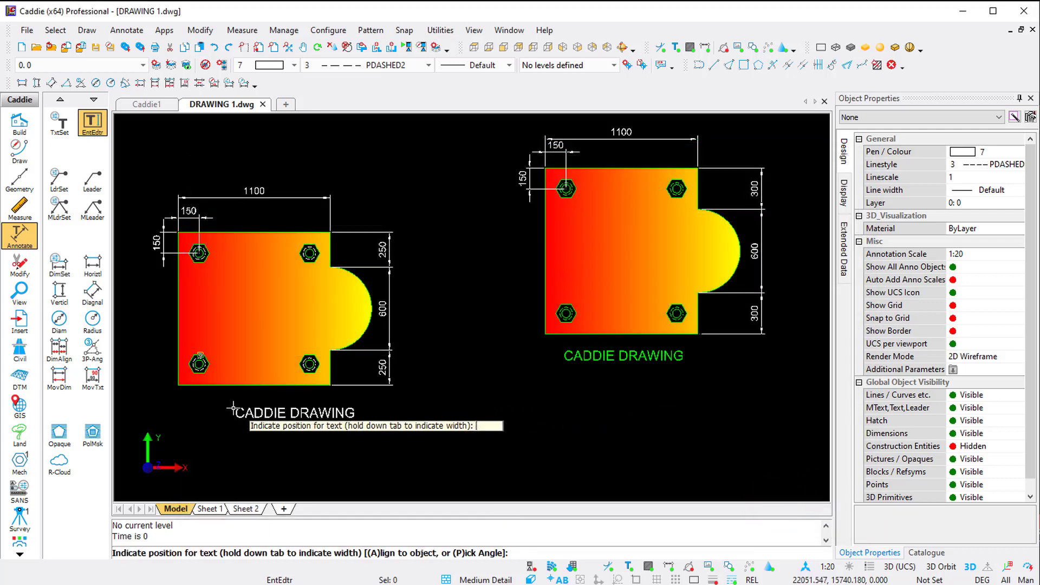
{"action": "left_click", "coordinate": [200, 402]}
{"action": "key", "text": "r"}
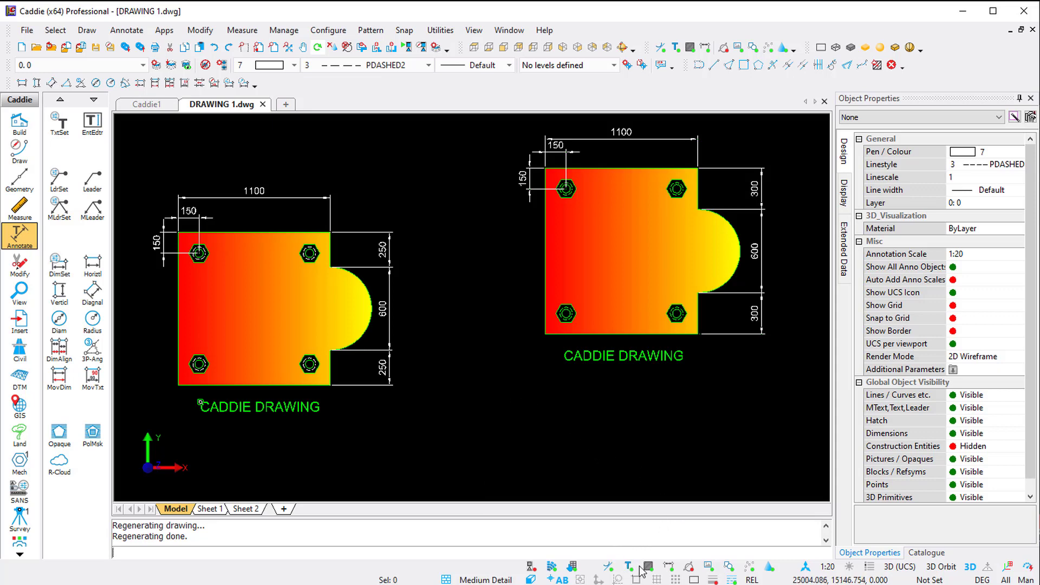
Step: Toggle the visibility of dimensions, texts, hatches and construction elements in turn, restoring each to its original state
{"action": "double_click", "coordinate": [670, 567]}
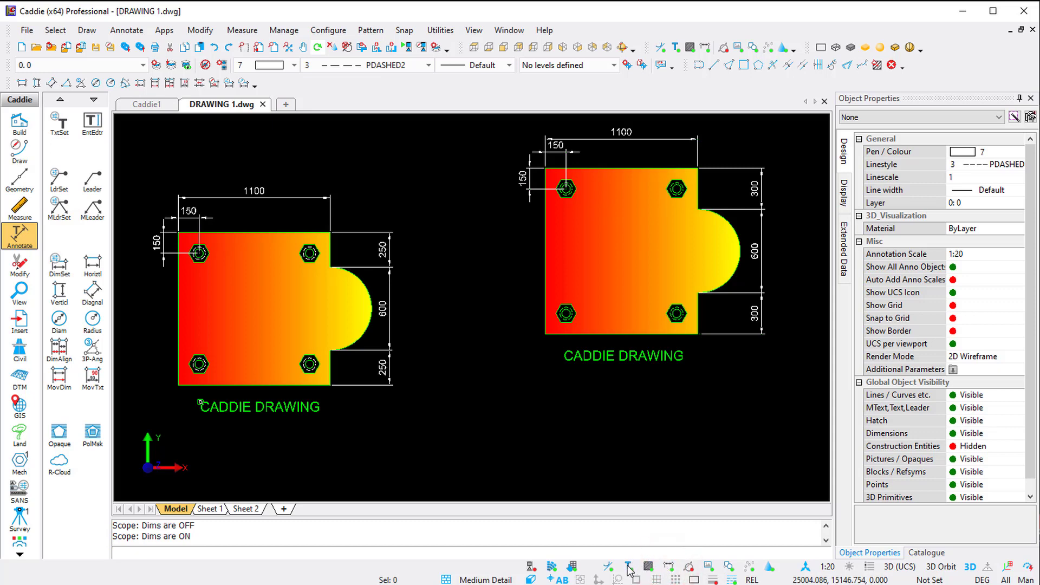
{"action": "left_click", "coordinate": [628, 566]}
{"action": "left_click", "coordinate": [627, 566]}
{"action": "left_click", "coordinate": [648, 567]}
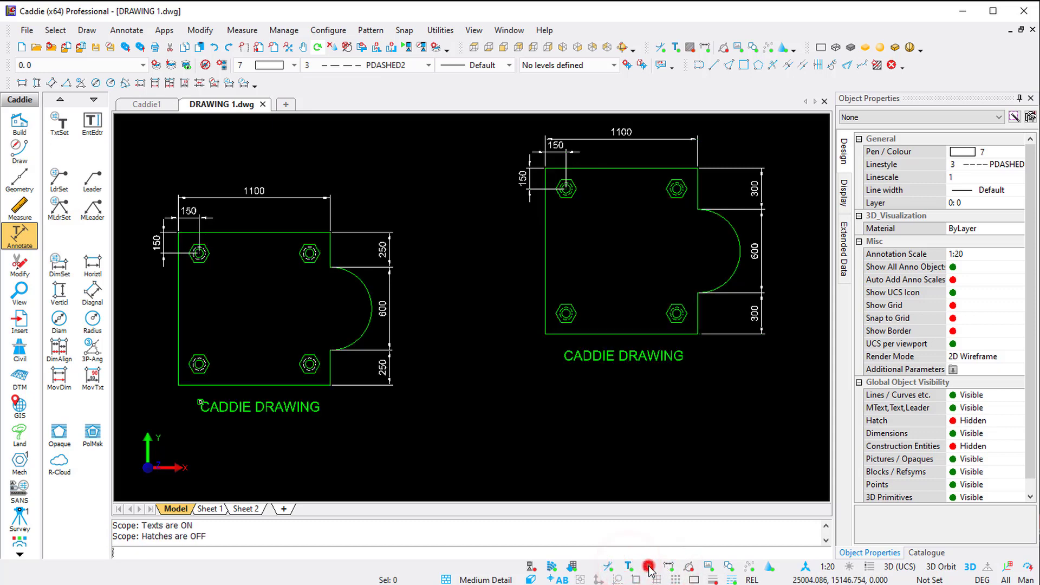
{"action": "left_click", "coordinate": [649, 567]}
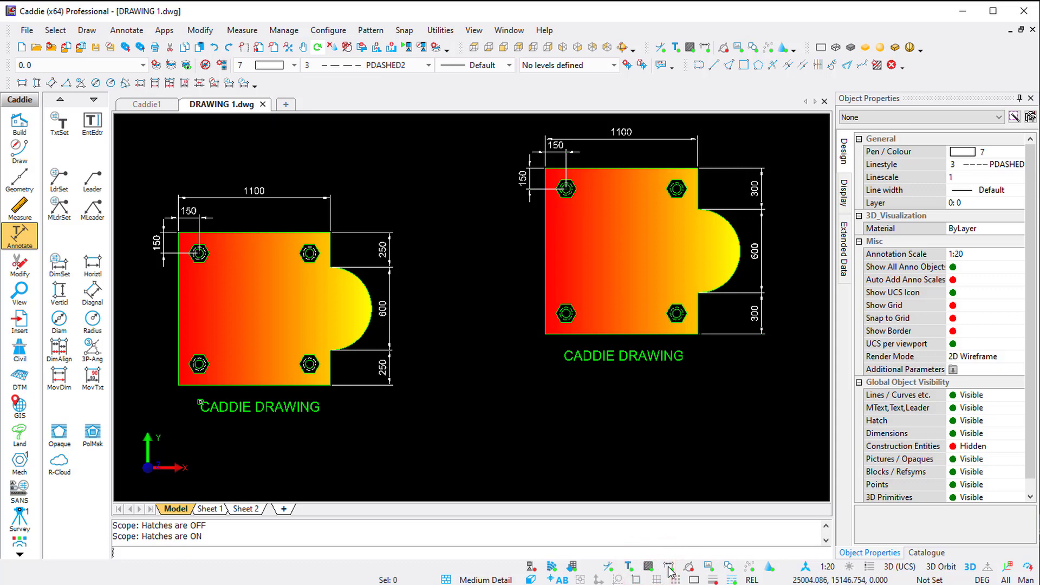
{"action": "left_click", "coordinate": [670, 567]}
{"action": "left_click", "coordinate": [669, 567]}
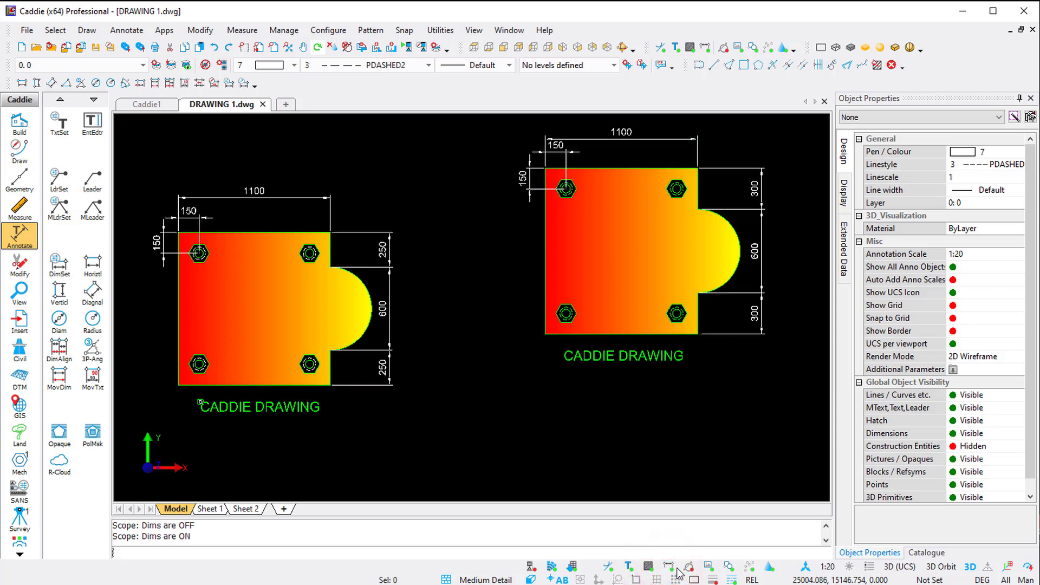
{"action": "left_click", "coordinate": [688, 567]}
{"action": "left_click", "coordinate": [688, 567]}
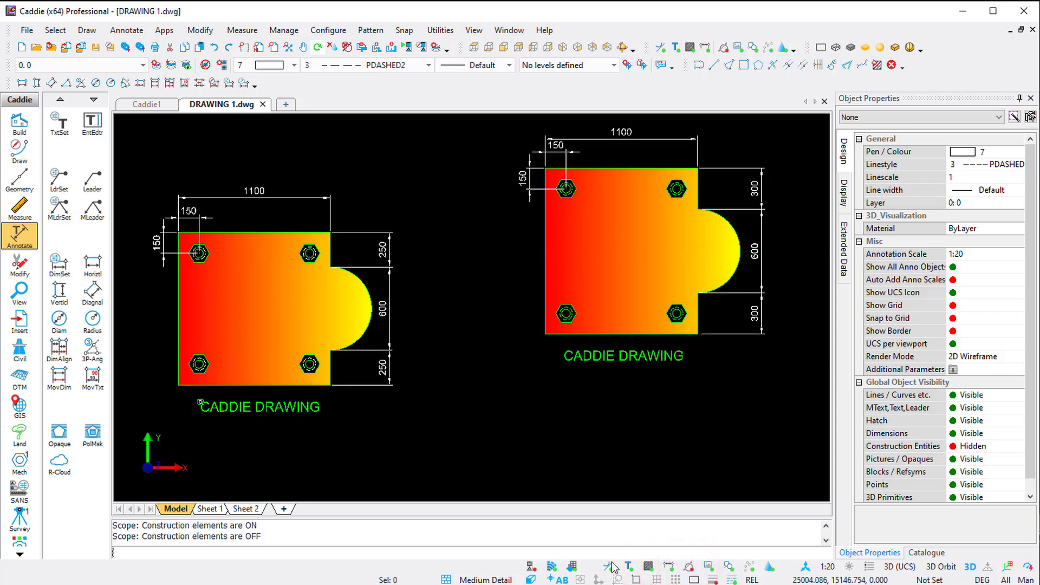